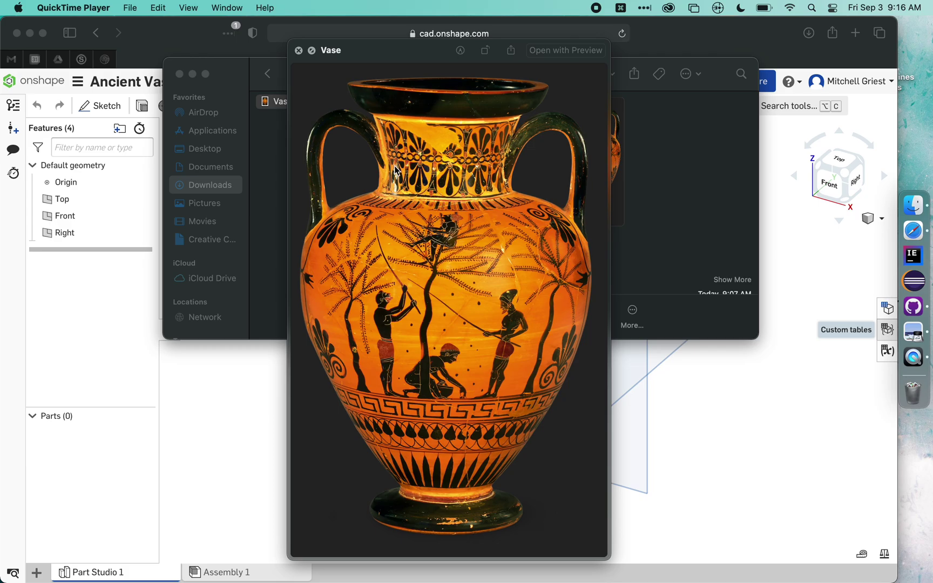
- Close the vase image preview and start a sketch on the Front plane in Onshape, viewed from the front
{"action": "left_click", "coordinate": [298, 50]}
{"action": "left_click", "coordinate": [180, 41]}
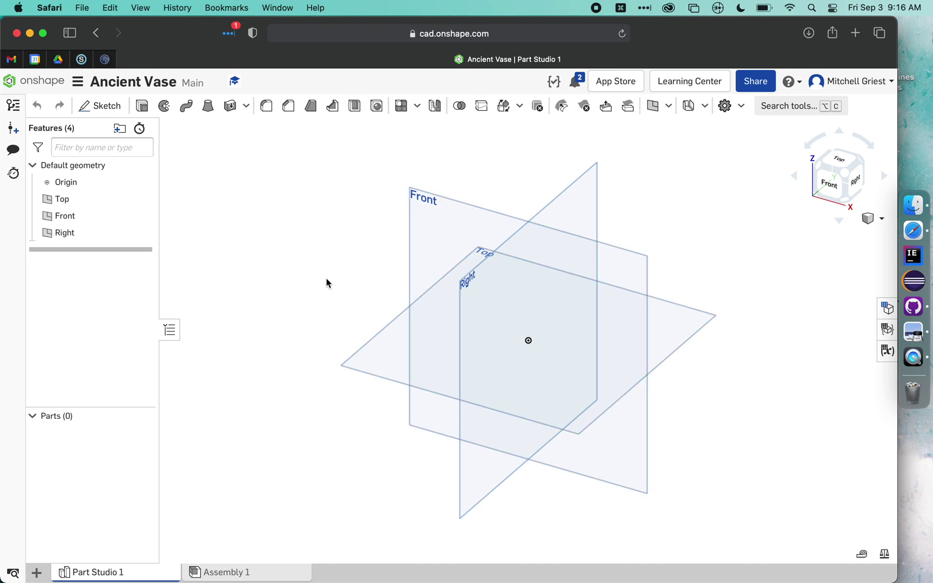
{"action": "left_click", "coordinate": [420, 198]}
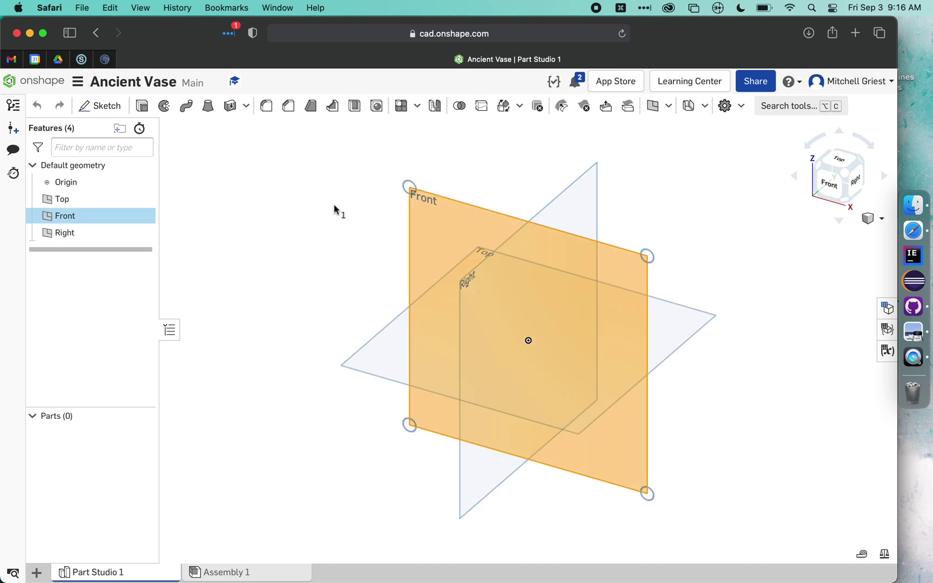
{"action": "left_click", "coordinate": [104, 108]}
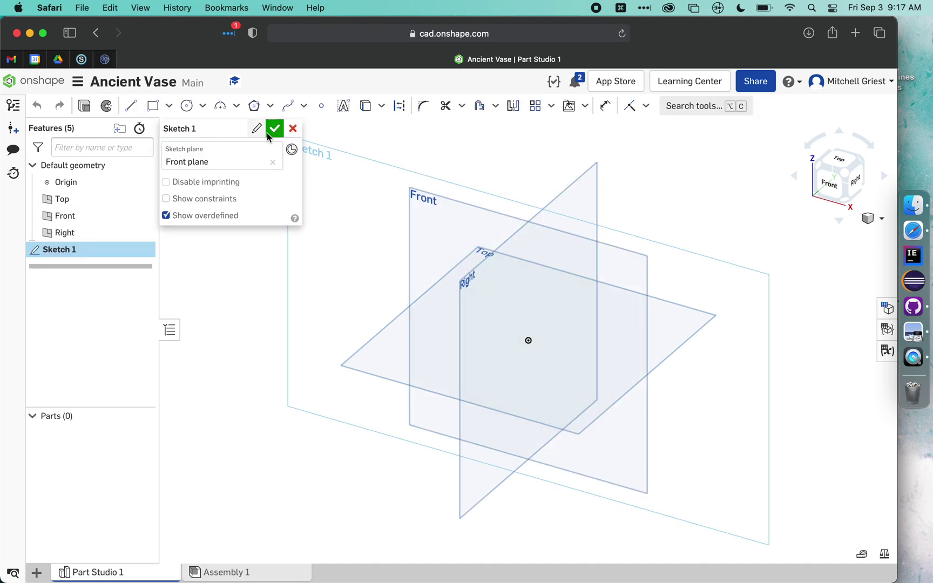
{"action": "left_click", "coordinate": [832, 187]}
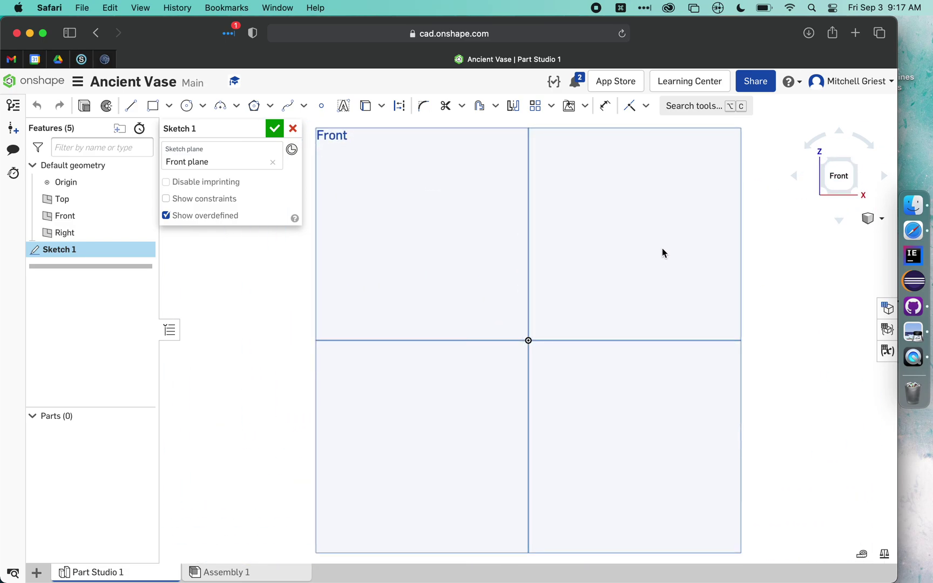
{"action": "scroll", "coordinate": [661, 247], "scroll_direction": "down", "scroll_amount": 2}
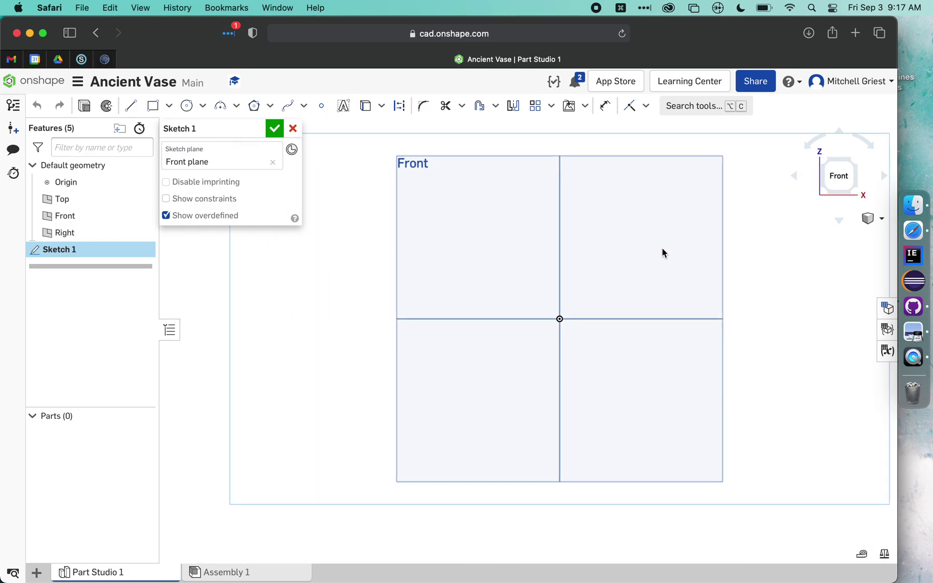
- Import the Vase image from the Downloads folder into the document for use as a sketch image
{"action": "left_click", "coordinate": [584, 108]}
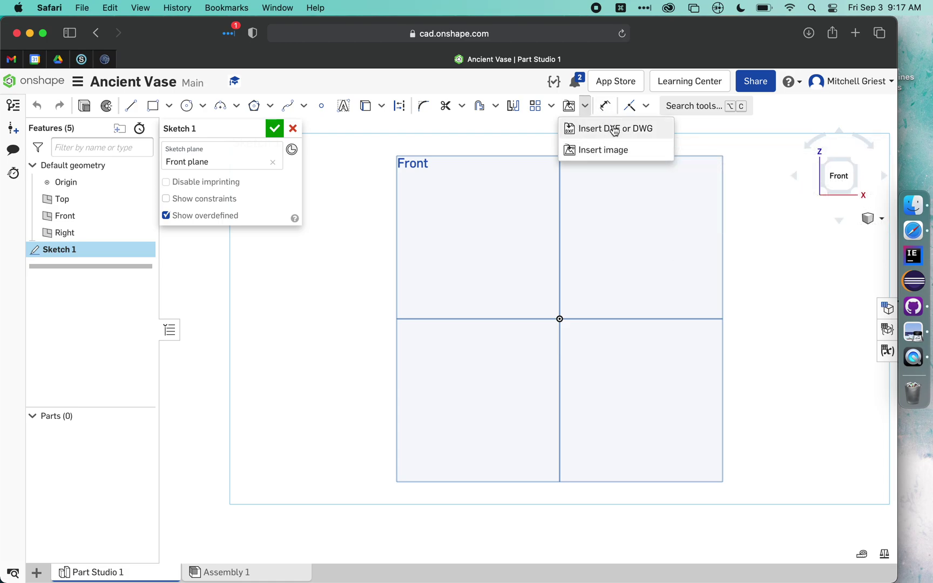
{"action": "left_click", "coordinate": [589, 150]}
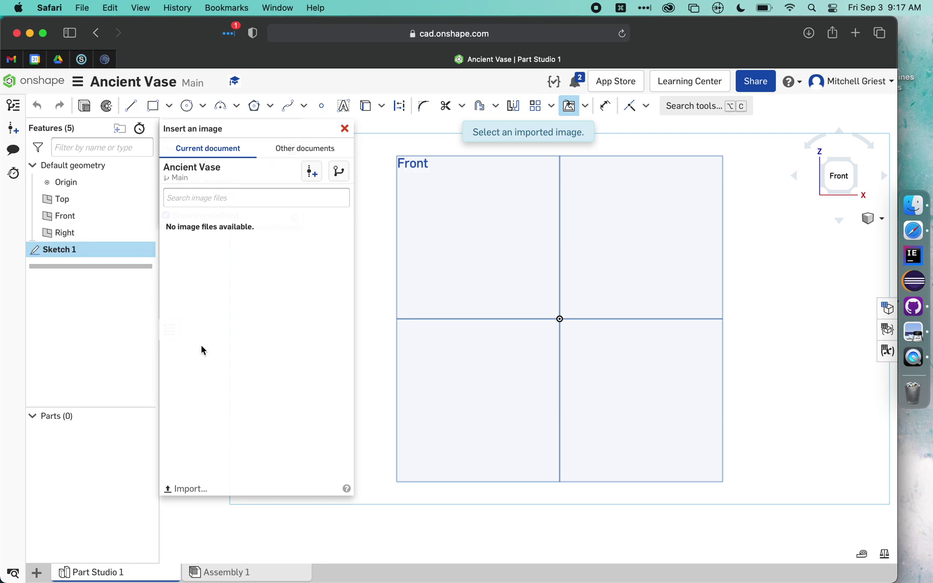
{"action": "left_click", "coordinate": [171, 494]}
{"action": "left_click", "coordinate": [306, 221]}
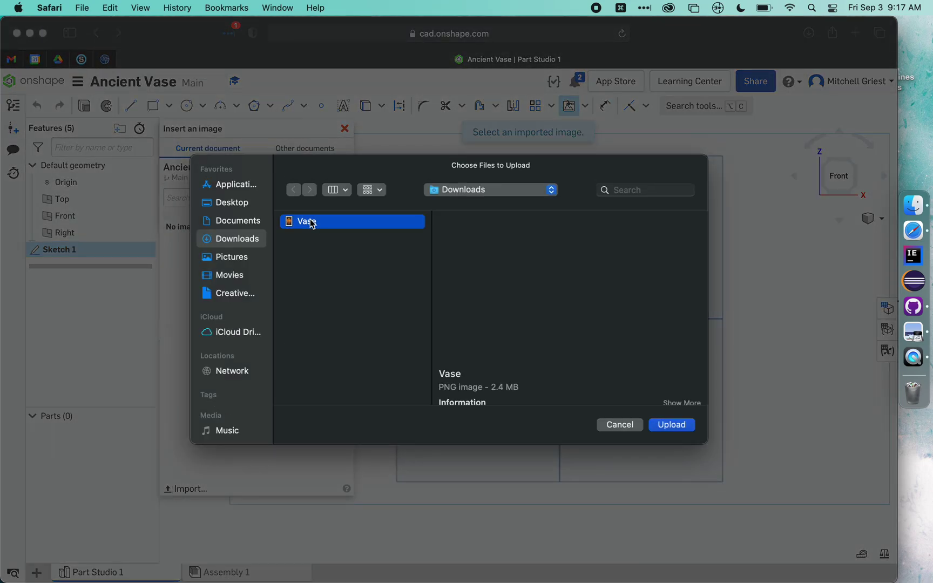
{"action": "left_click", "coordinate": [669, 425]}
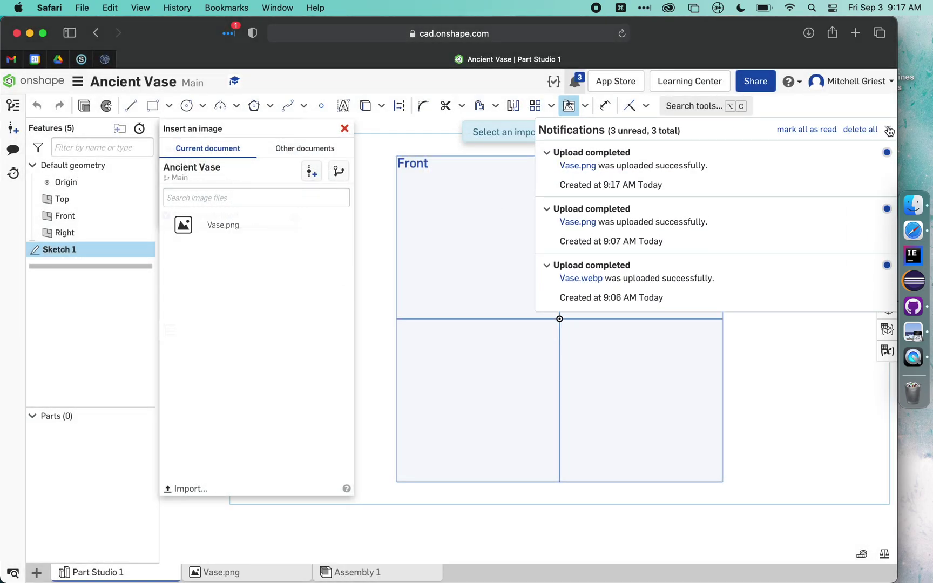
{"action": "left_click", "coordinate": [887, 129]}
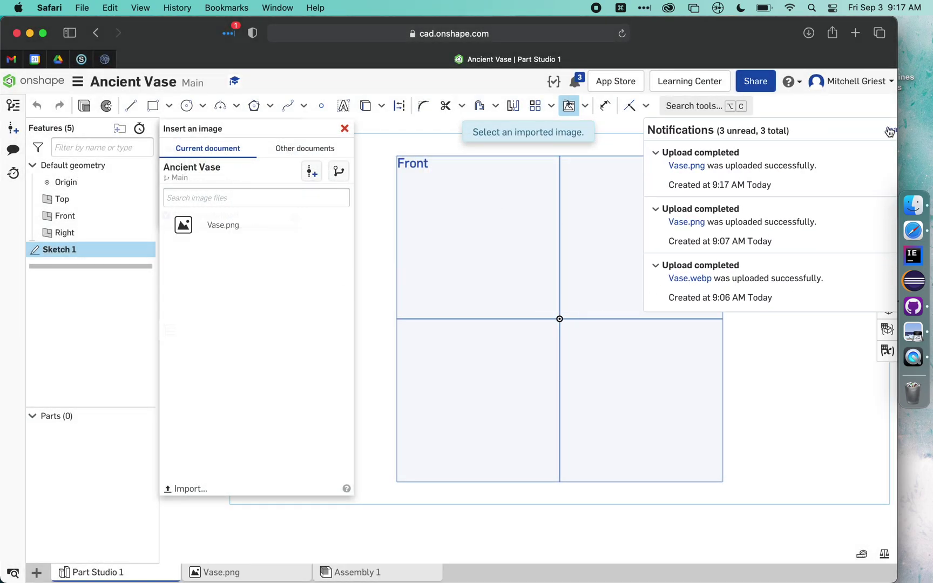
{"action": "left_click", "coordinate": [198, 231]}
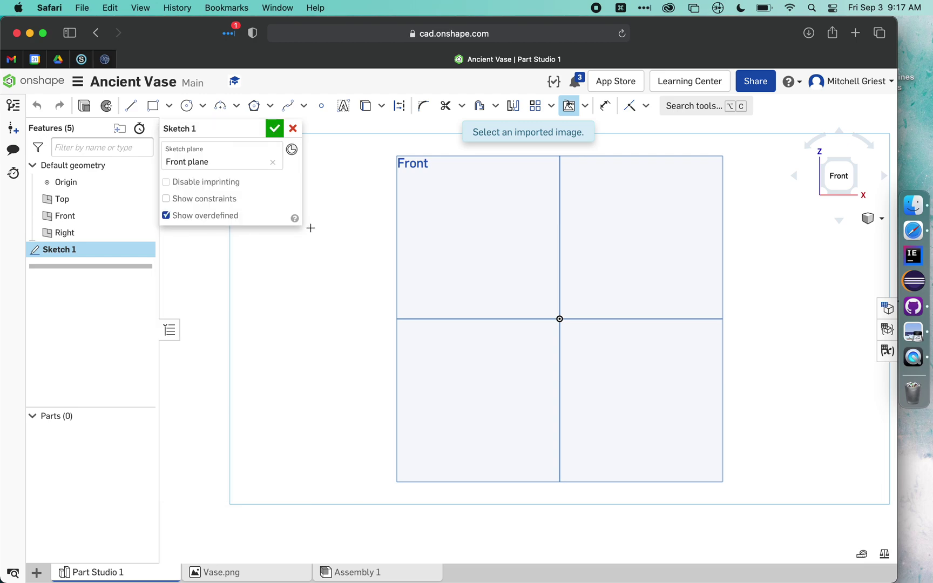
{"action": "scroll", "coordinate": [553, 210], "scroll_direction": "down", "scroll_amount": 3}
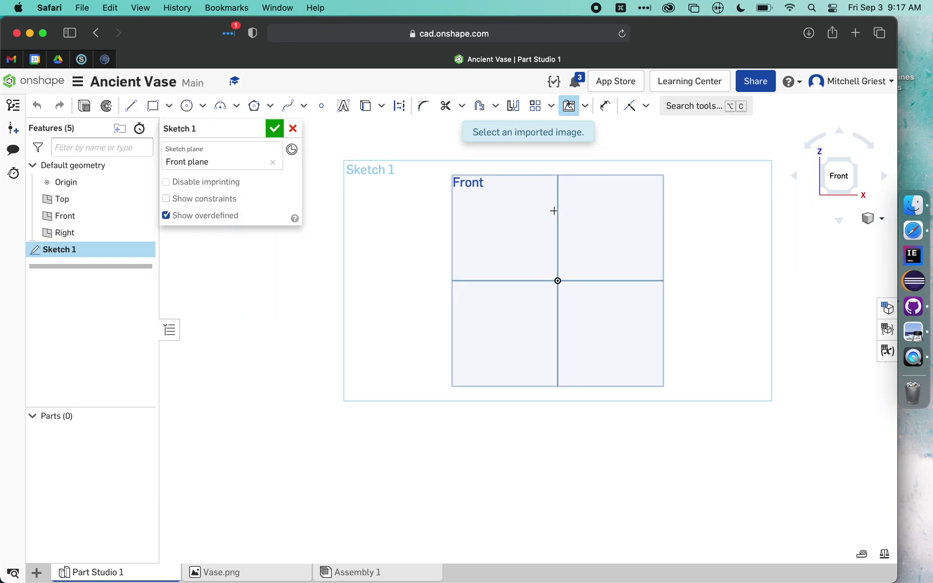
{"action": "left_click", "coordinate": [571, 108]}
{"action": "left_click", "coordinate": [571, 107]}
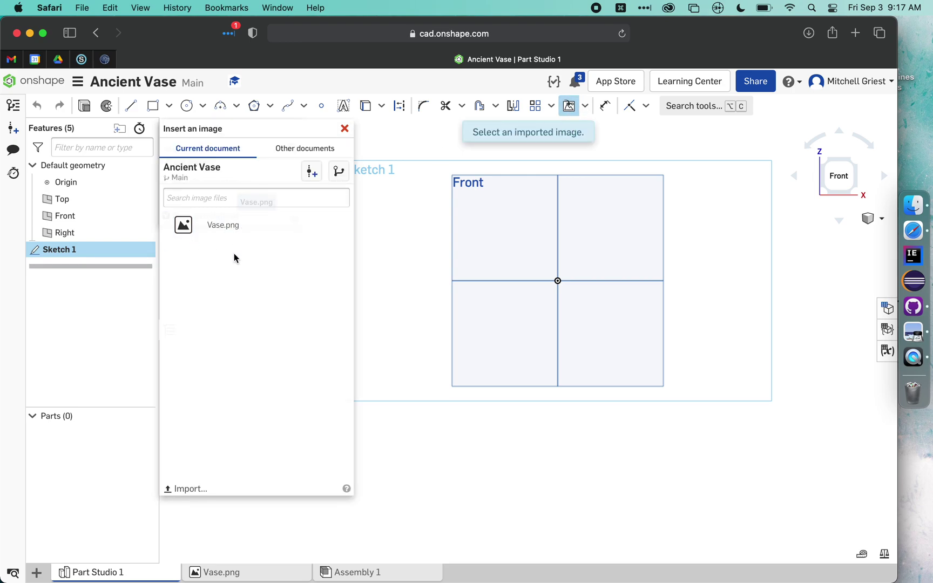
{"action": "left_click", "coordinate": [213, 227]}
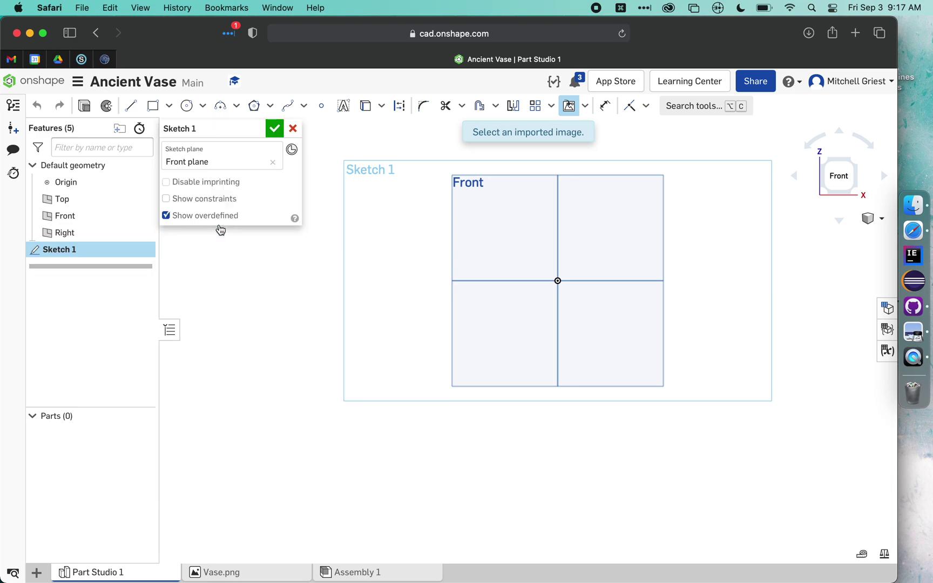
{"action": "left_click", "coordinate": [570, 107]}
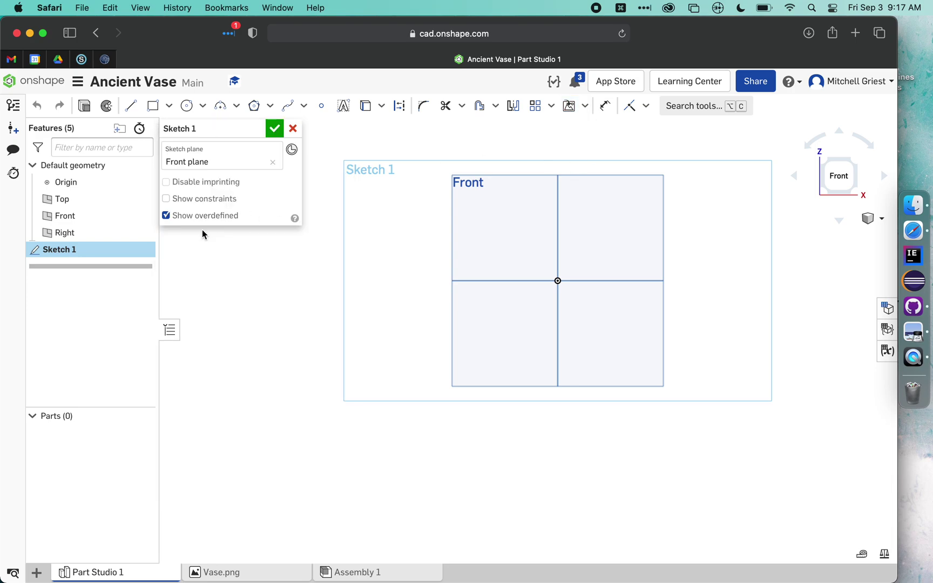
- Insert Vase.png into the sketch about 10.5 cm tall, with its lower edge on the horizontal axis and spanning the origin
{"action": "left_click", "coordinate": [570, 106]}
{"action": "left_click", "coordinate": [235, 233]}
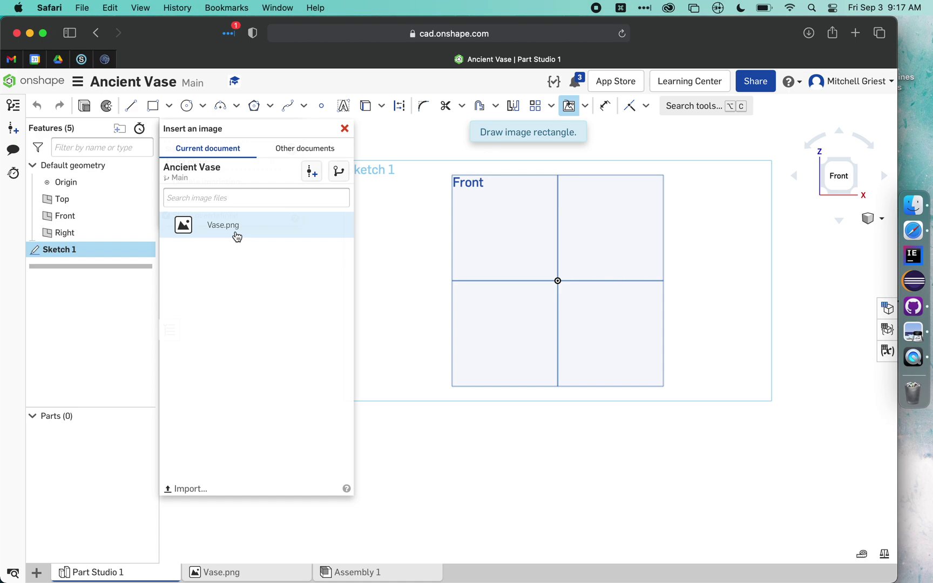
{"action": "left_click", "coordinate": [235, 237]}
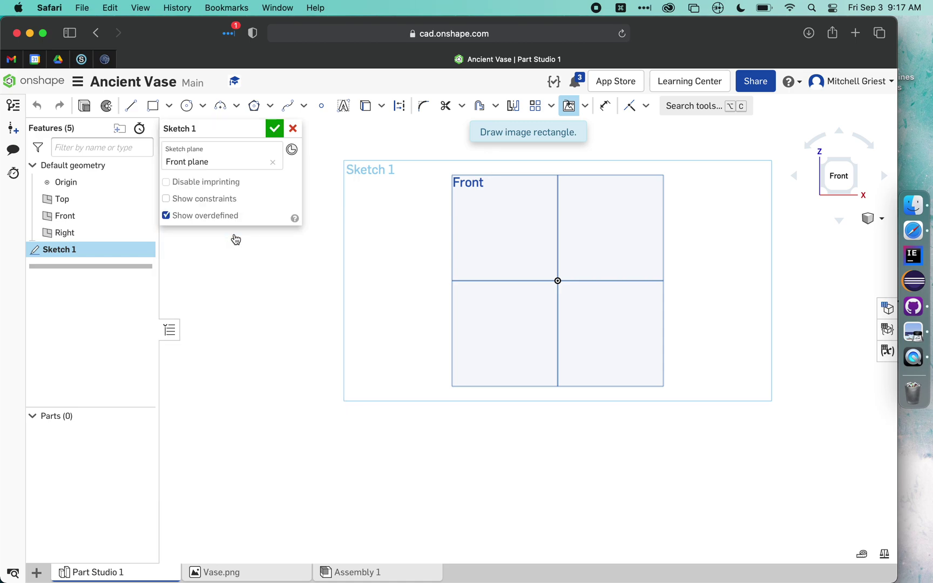
{"action": "left_click", "coordinate": [526, 281]}
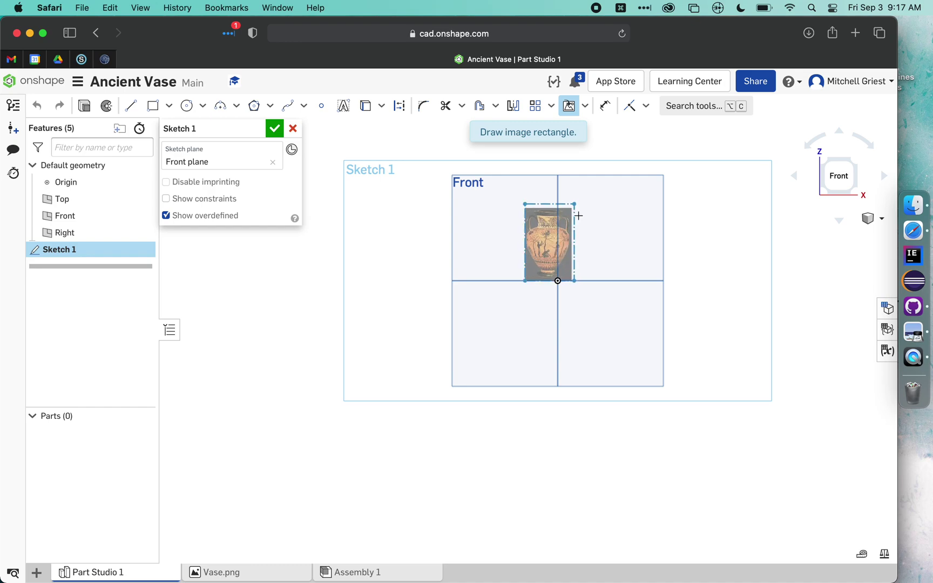
{"action": "left_click", "coordinate": [620, 165]}
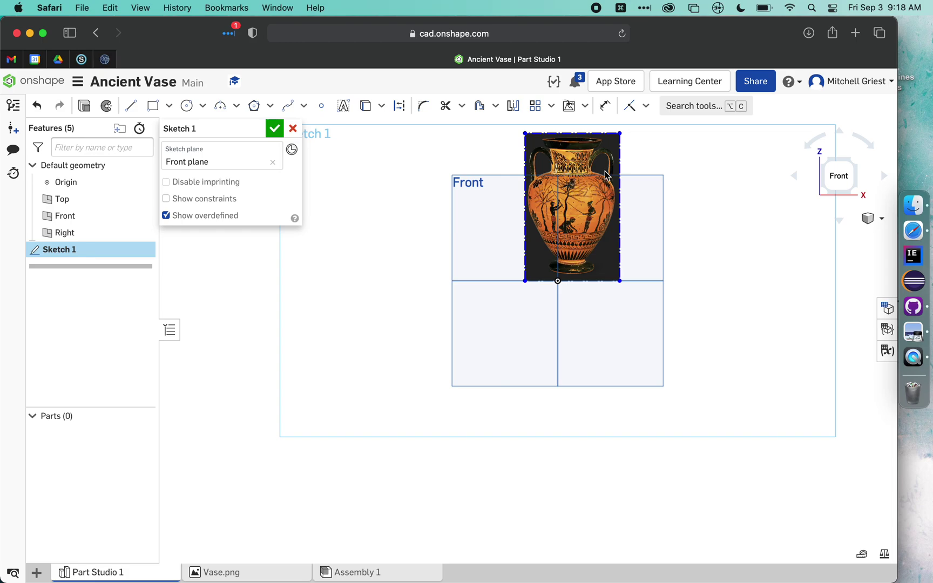
- Dimension the height of the vase image along its vertical edge and set it to 7 cm
{"action": "left_click", "coordinate": [839, 178]}
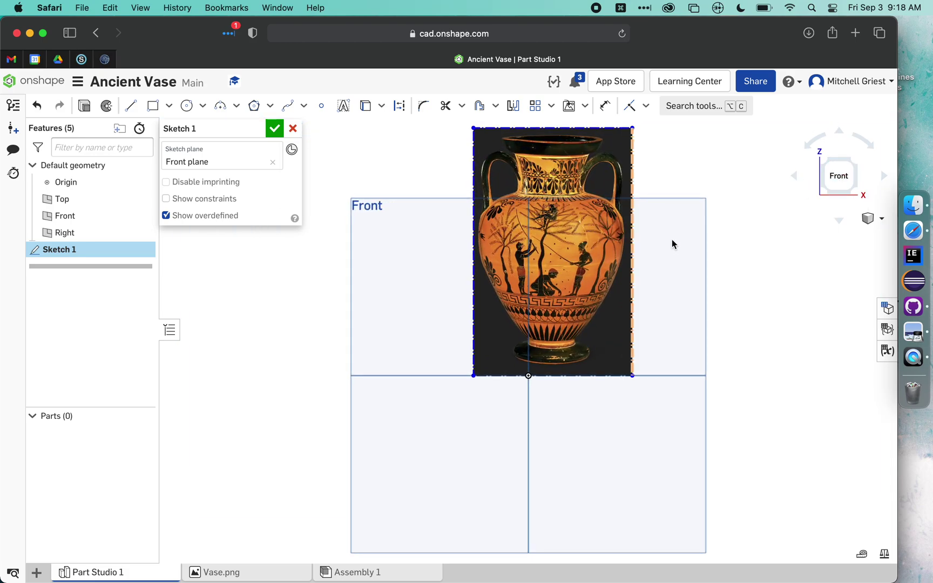
{"action": "left_click", "coordinate": [646, 106]}
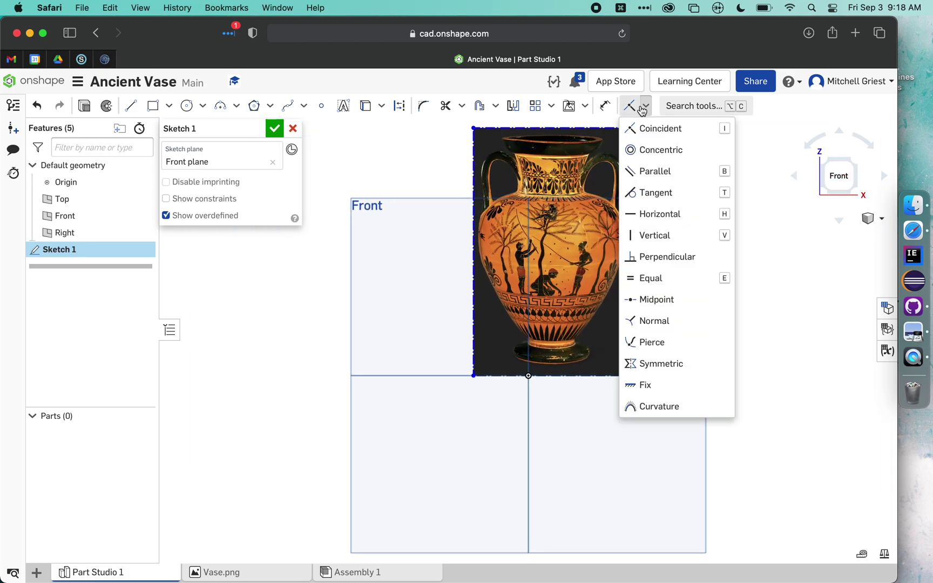
{"action": "left_click", "coordinate": [607, 108]}
{"action": "left_click", "coordinate": [633, 187]}
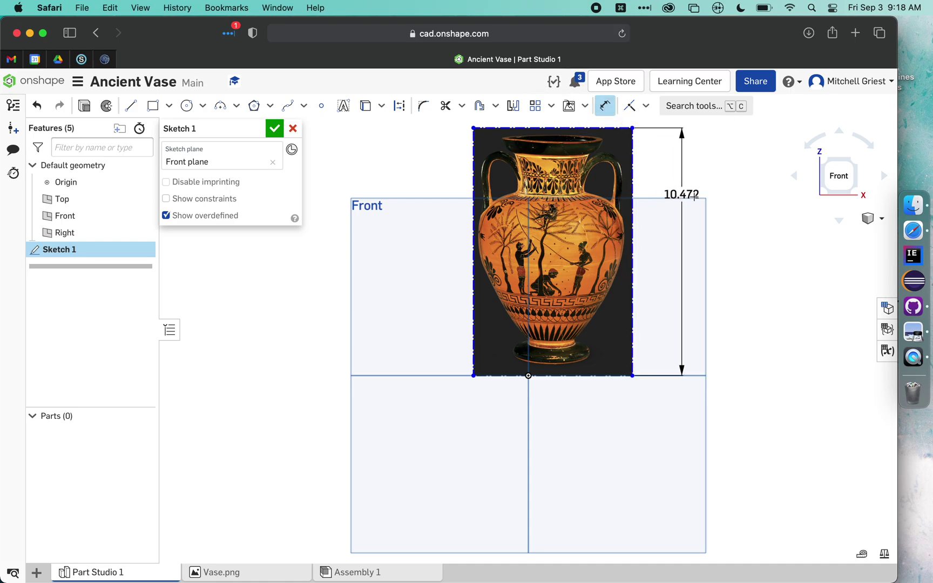
{"action": "left_click", "coordinate": [732, 239]}
{"action": "type", "text": "7"}
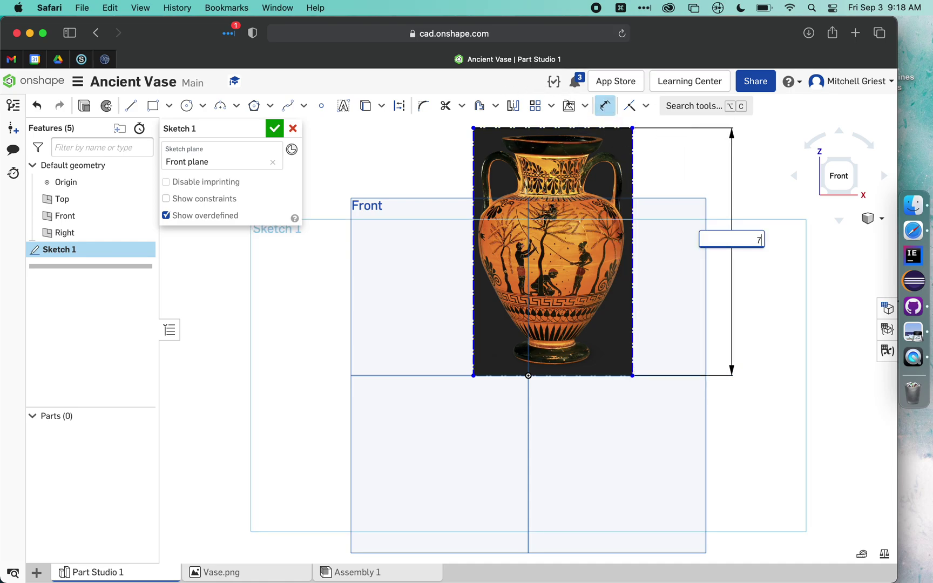
{"action": "key", "text": "Return"}
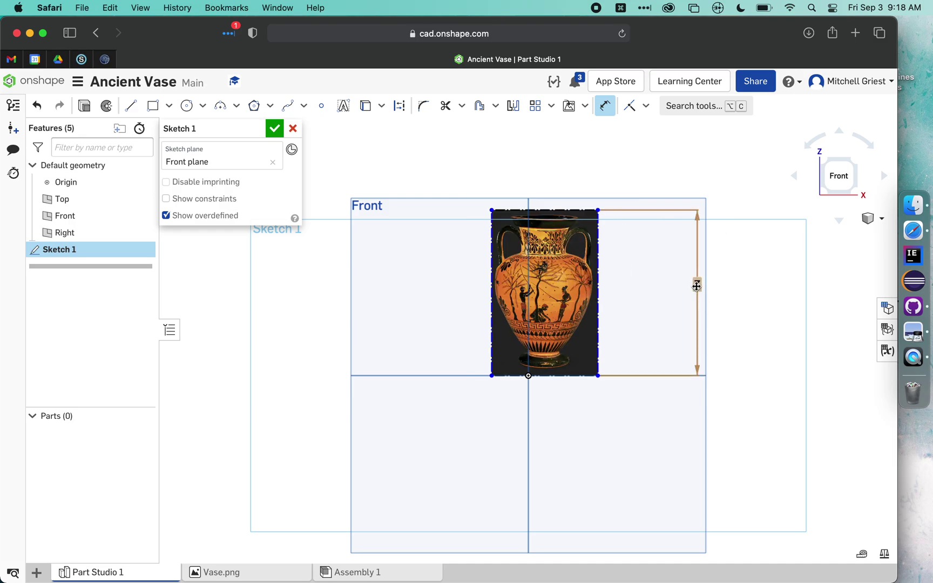
{"action": "double_click", "coordinate": [697, 286]}
{"action": "type", "text": "7"}
{"action": "key", "text": "Return"}
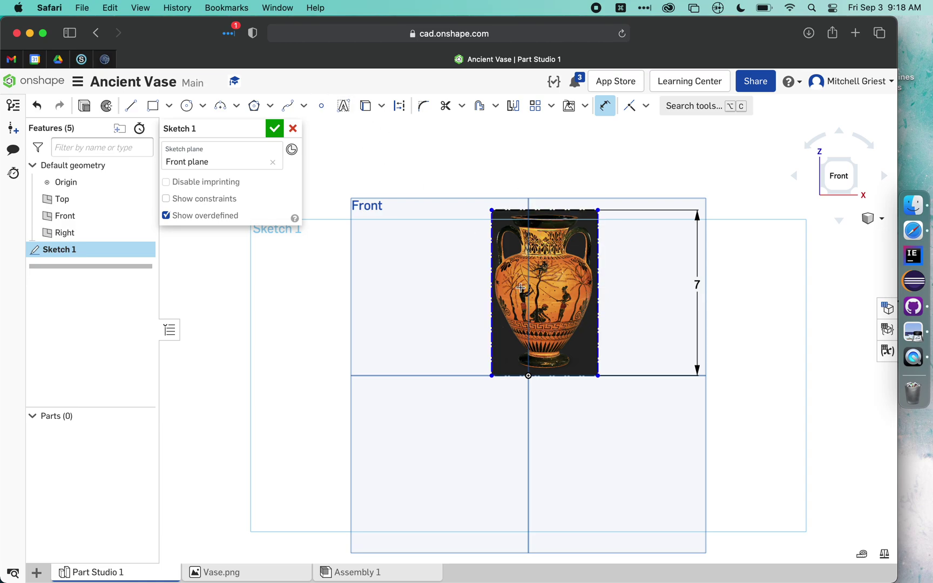
- Add a point at the midpoint of the image's lower edge and make it coincident with the origin
{"action": "left_click", "coordinate": [322, 106]}
{"action": "scroll", "coordinate": [543, 389], "scroll_direction": "up", "scroll_amount": 5}
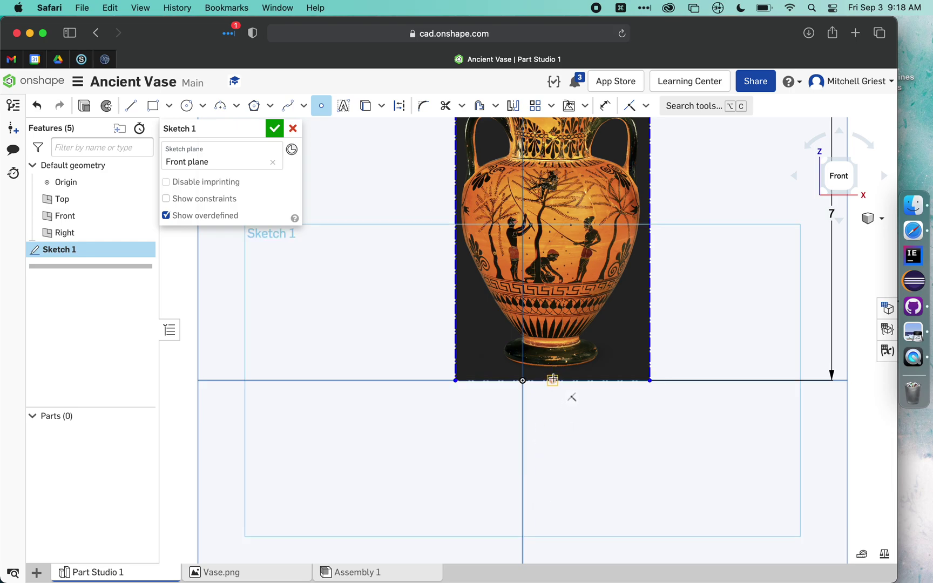
{"action": "left_click", "coordinate": [552, 380]}
{"action": "left_click", "coordinate": [645, 106]}
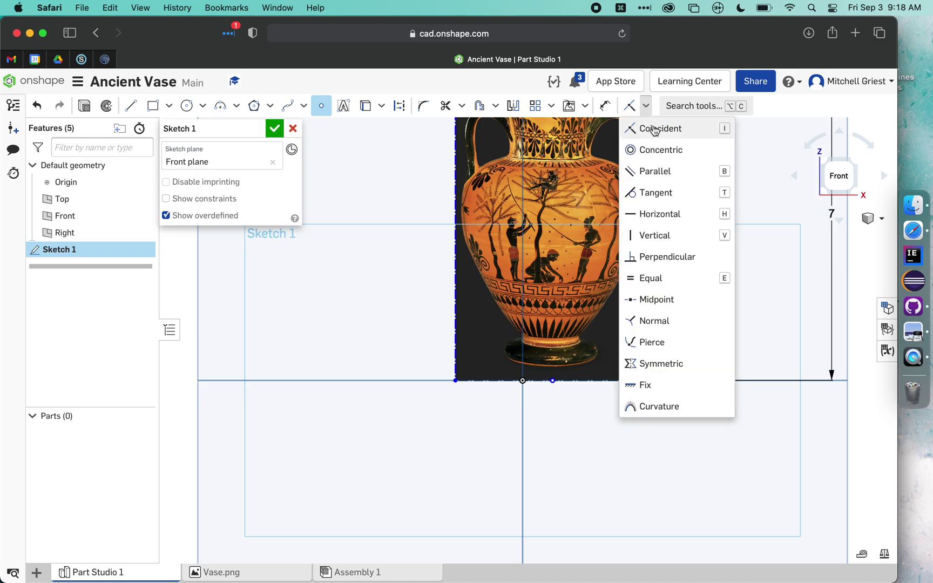
{"action": "left_click", "coordinate": [656, 129]}
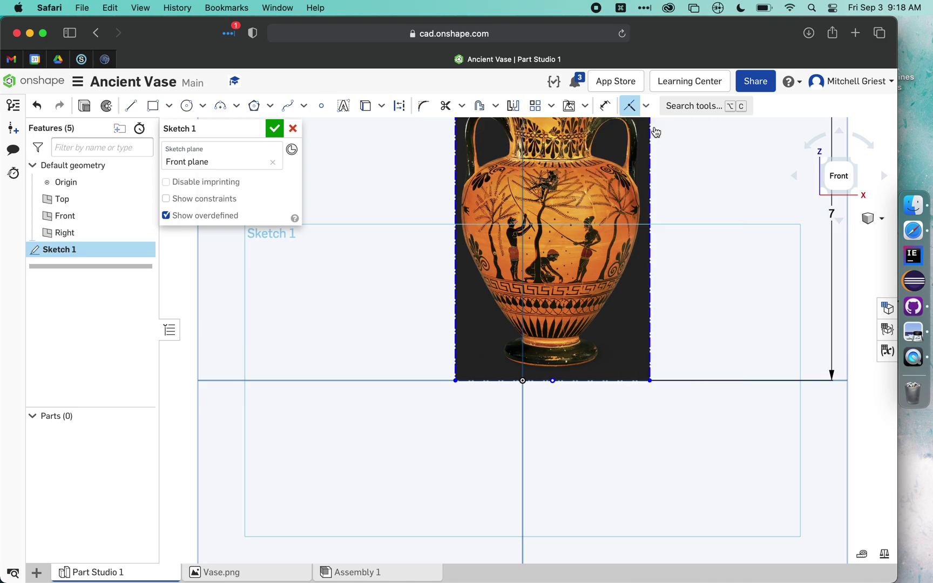
{"action": "left_click", "coordinate": [553, 381]}
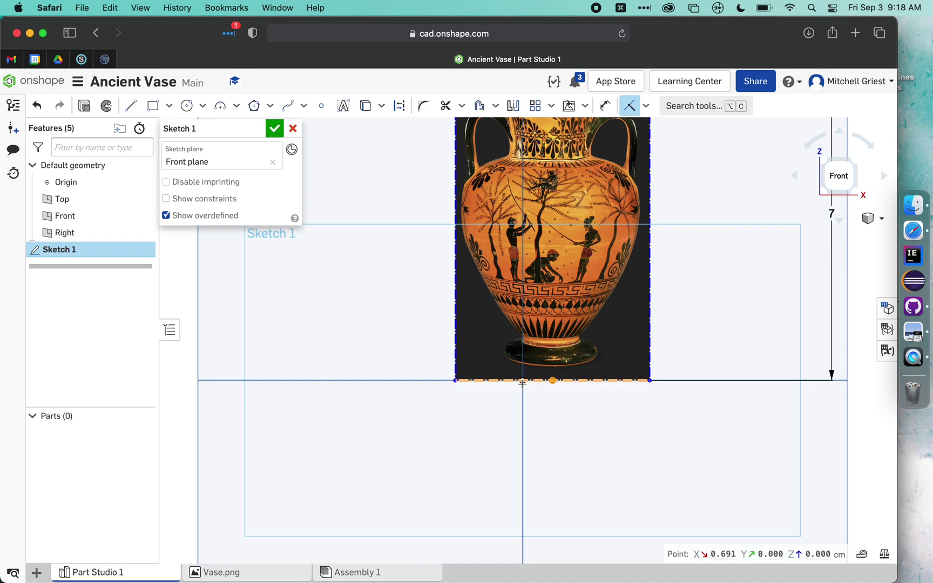
{"action": "left_click", "coordinate": [522, 381]}
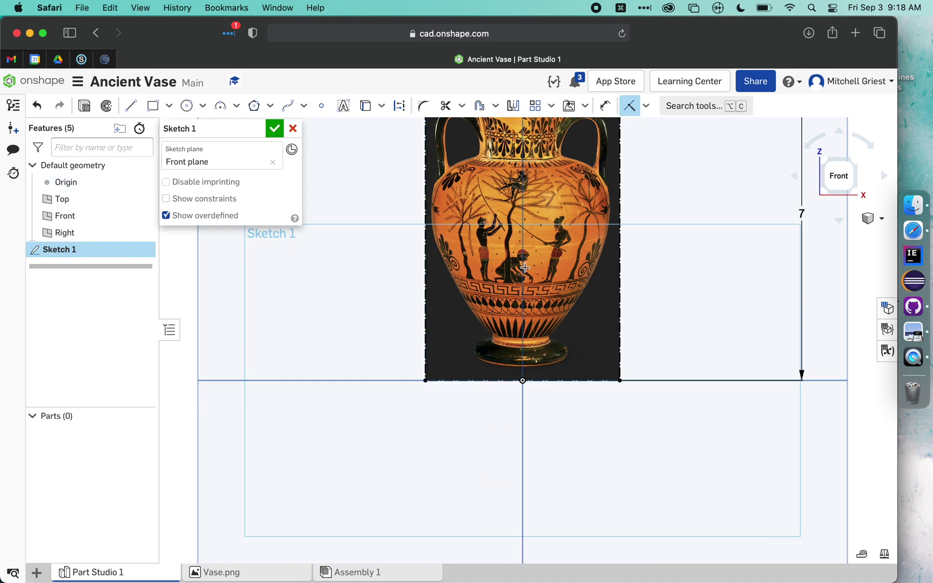
- Draw a vertical centre line about 6.49 cm long from the foot's bottom to the mouth and a horizontal line about 1.41 cm out to the rim
{"action": "left_click", "coordinate": [839, 175]}
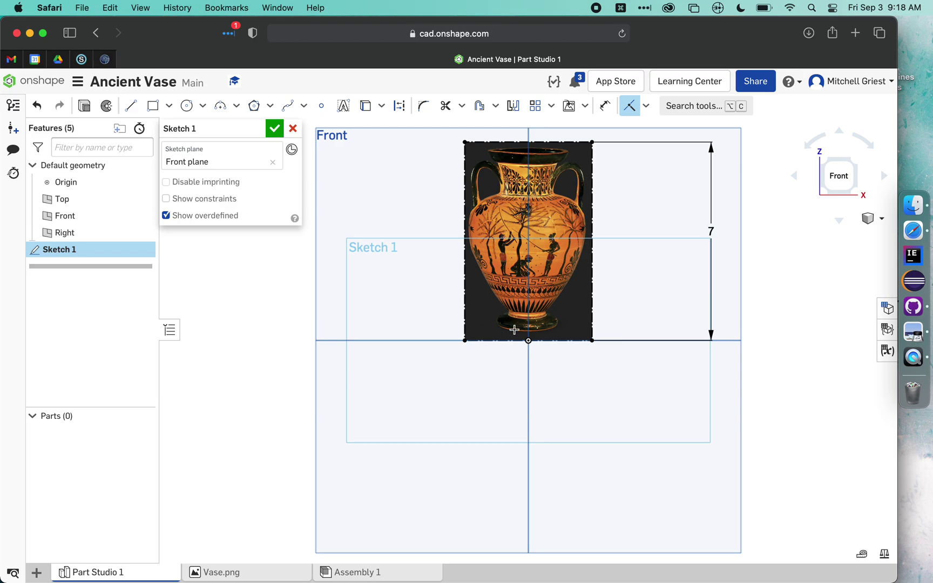
{"action": "left_click", "coordinate": [130, 106]}
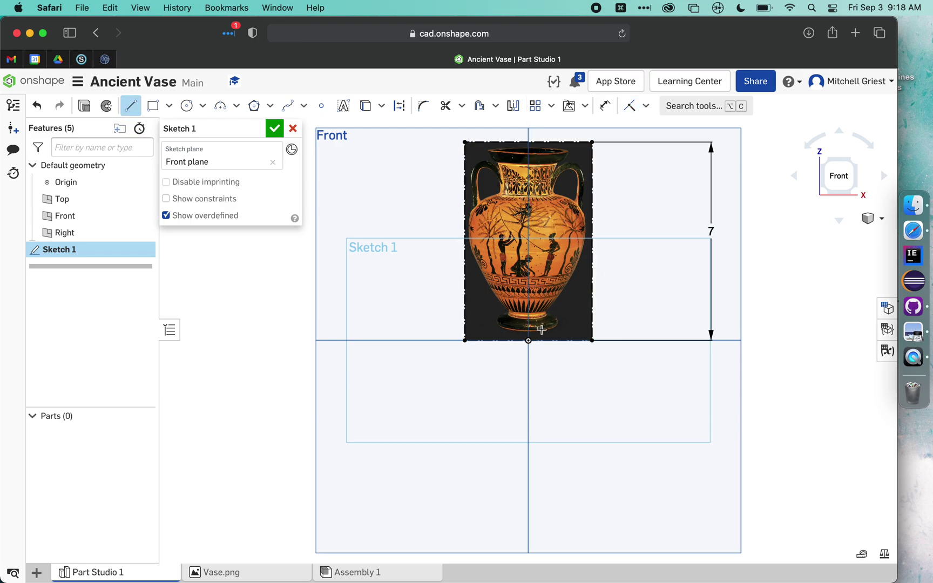
{"action": "left_click", "coordinate": [528, 340]}
{"action": "scroll", "coordinate": [564, 204], "scroll_direction": "up", "scroll_amount": 5}
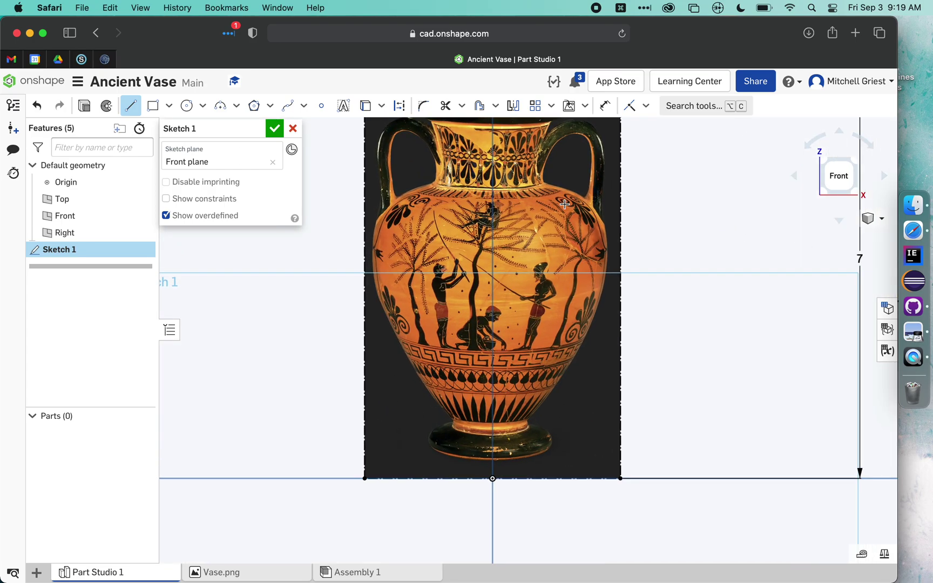
{"action": "middle_click_drag", "start_coordinate": [565, 204], "coordinate": [562, 255]}
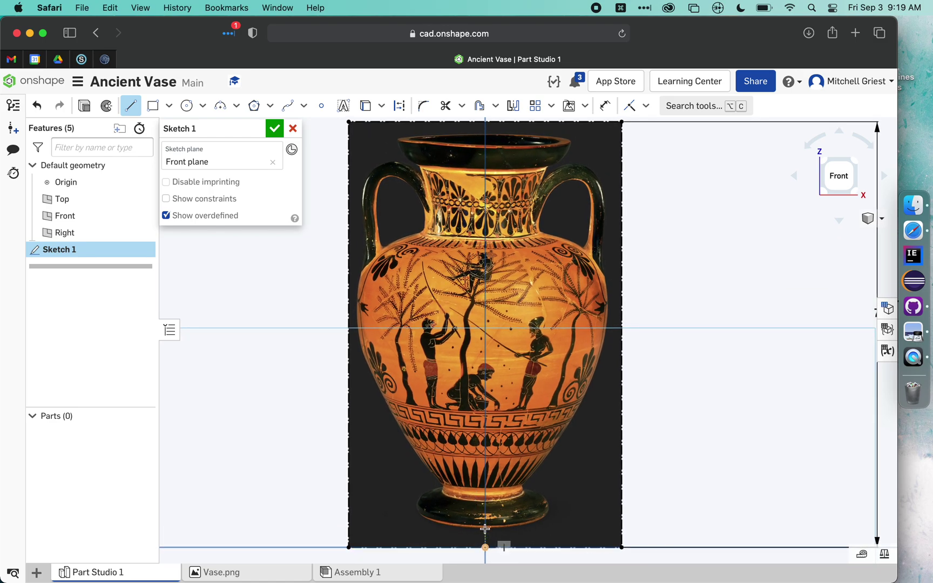
{"action": "left_click", "coordinate": [485, 546]}
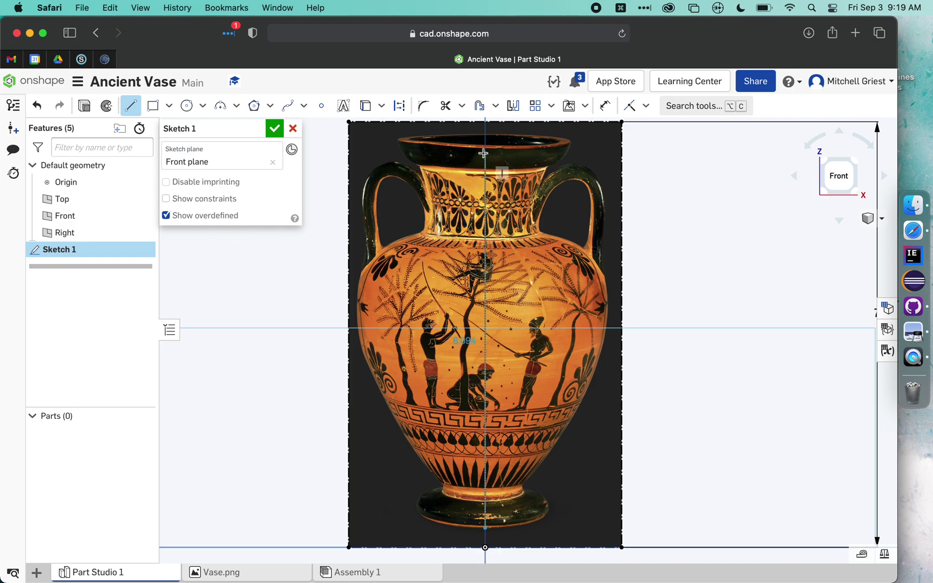
{"action": "left_click", "coordinate": [483, 133]}
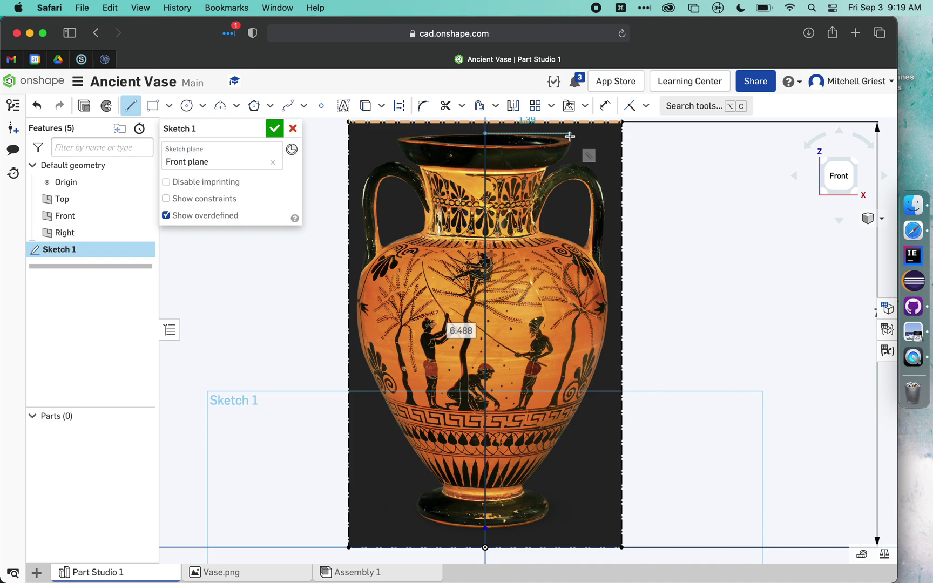
{"action": "left_click", "coordinate": [571, 135]}
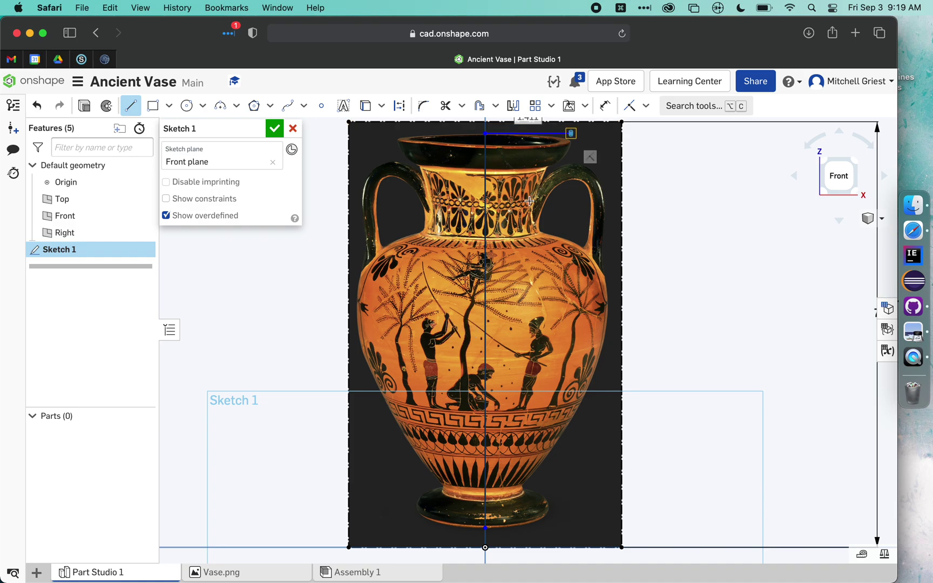
{"action": "key", "text": "Escape"}
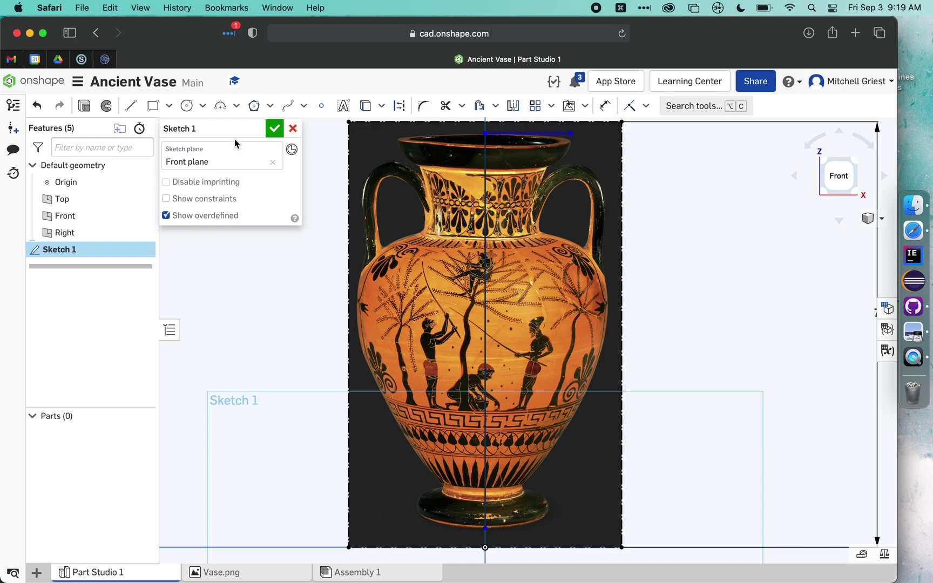
- Start a spline at the outer end of the rim line and trace the vase's lip and neck down to the start of the shoulder
{"action": "left_click", "coordinate": [304, 106]}
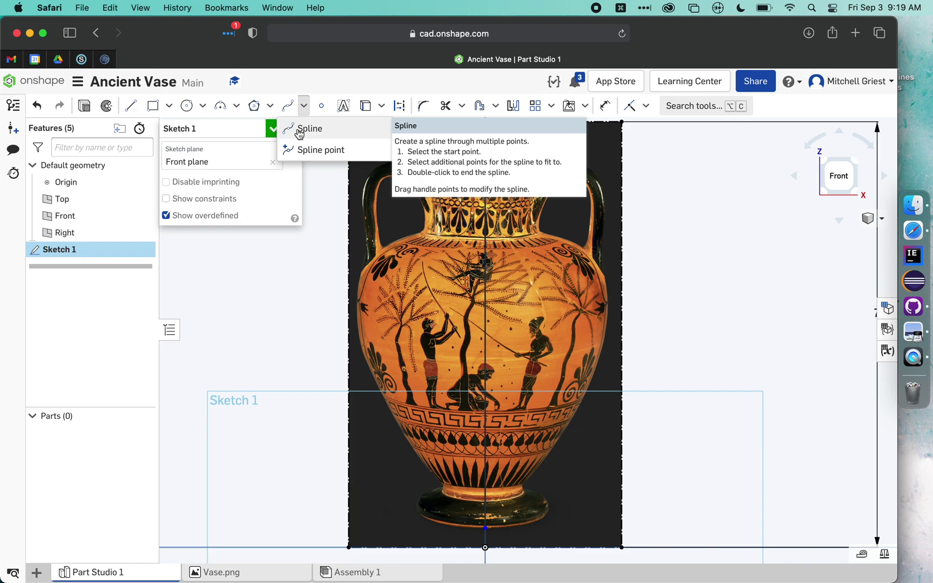
{"action": "left_click", "coordinate": [299, 130]}
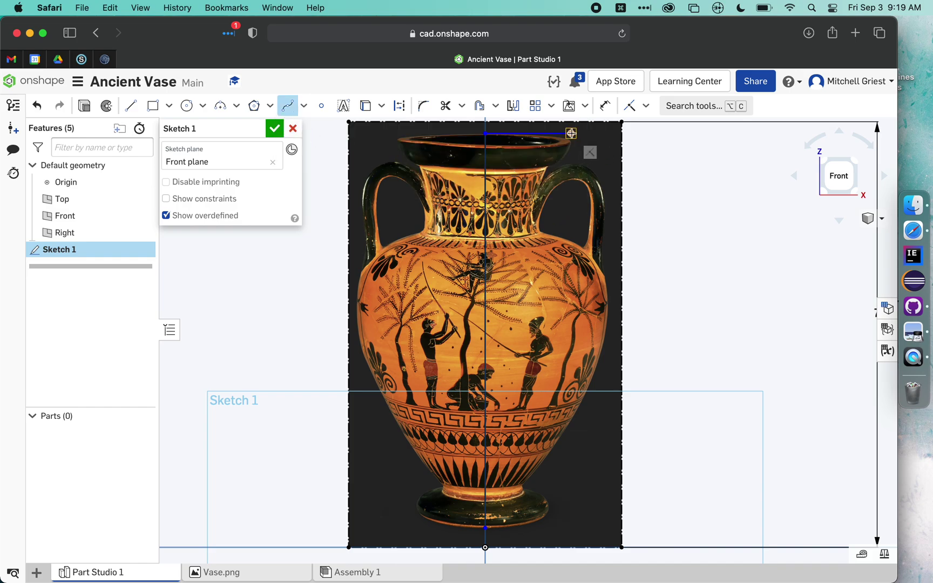
{"action": "left_click", "coordinate": [571, 133]}
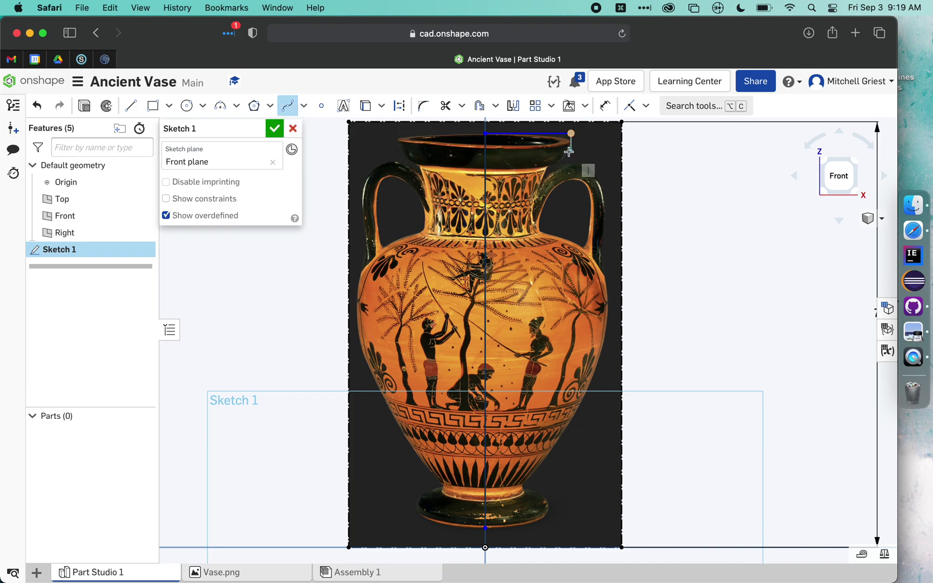
{"action": "scroll", "coordinate": [570, 150], "scroll_direction": "up", "scroll_amount": 5}
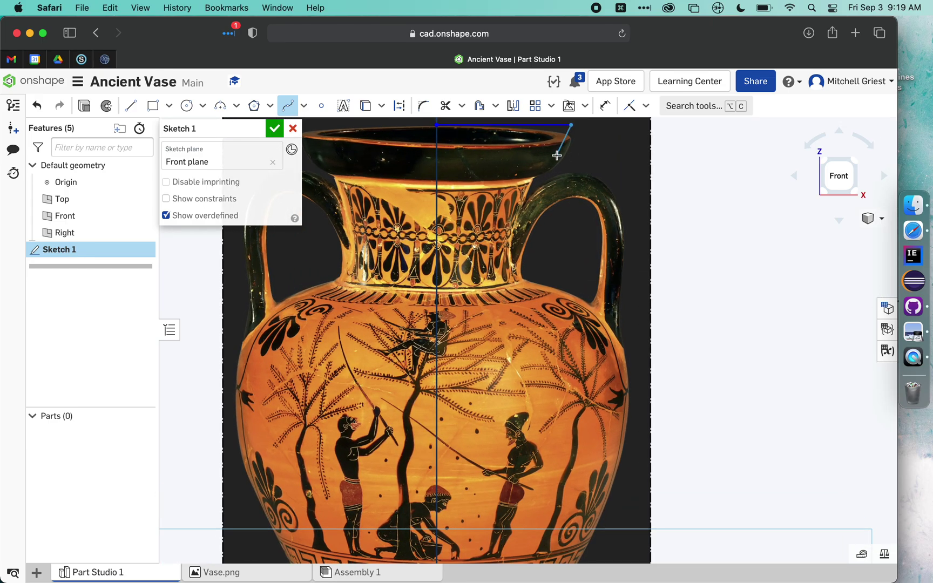
{"action": "scroll", "coordinate": [557, 155], "scroll_direction": "up", "scroll_amount": 2}
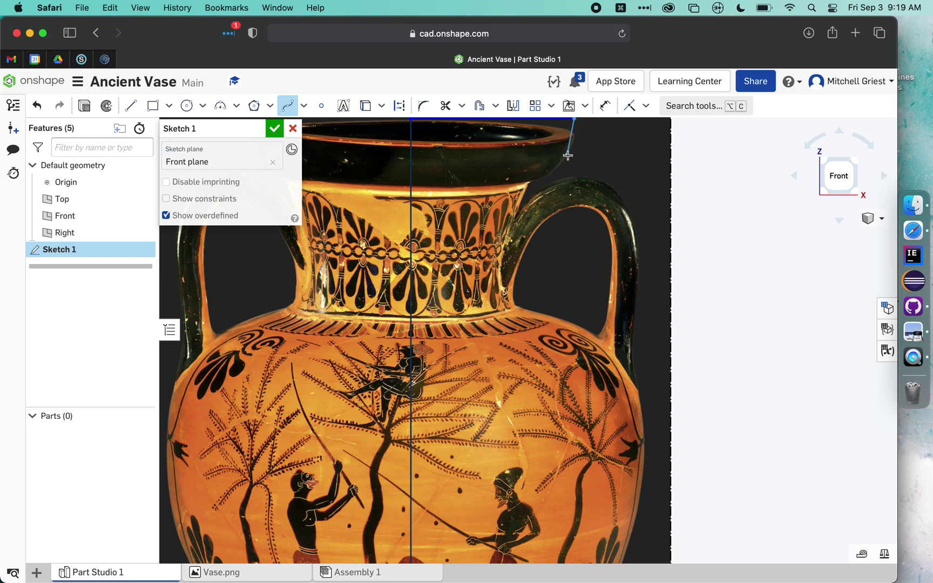
{"action": "left_click", "coordinate": [567, 154]}
{"action": "left_click", "coordinate": [532, 182]}
{"action": "left_click", "coordinate": [512, 224]}
{"action": "left_click", "coordinate": [505, 264]}
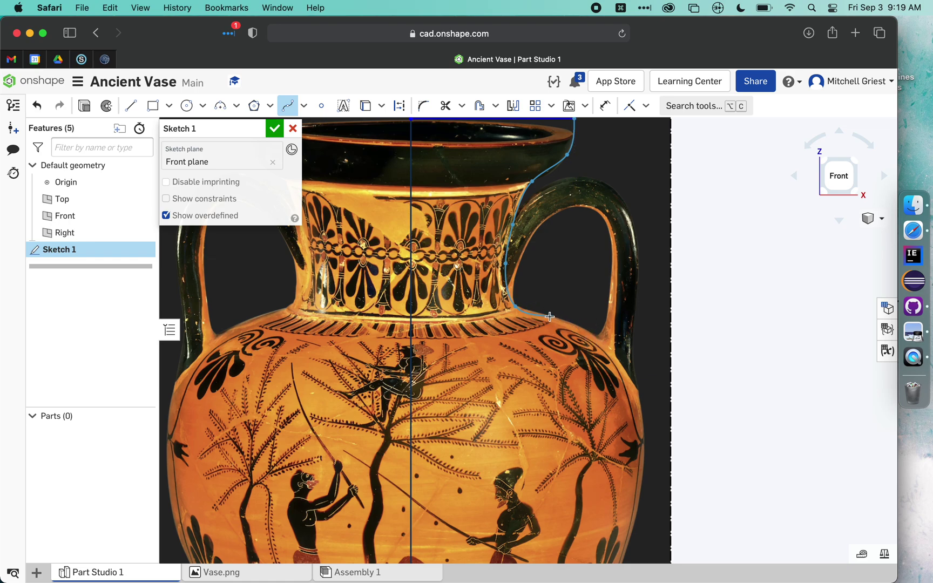
{"action": "left_click", "coordinate": [549, 317]}
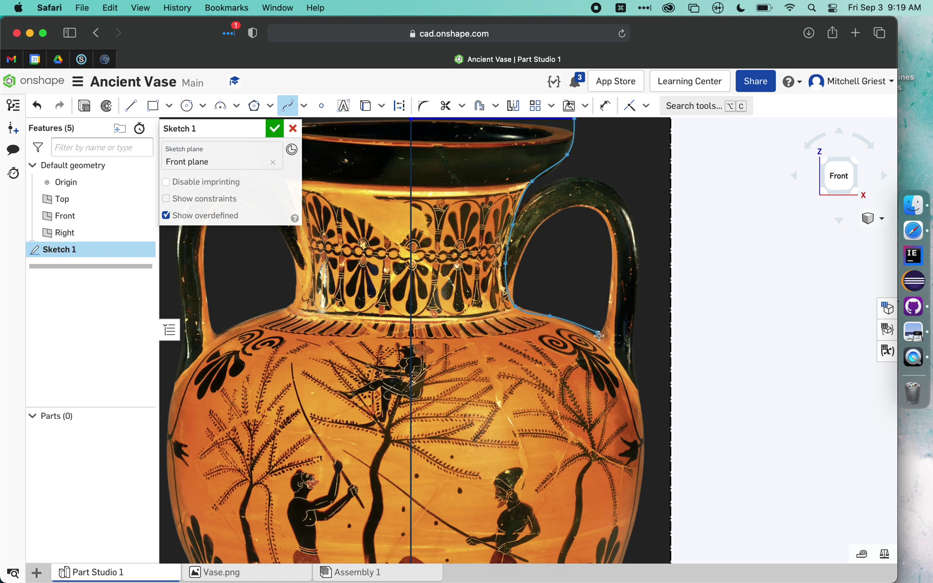
- Continue the spline along the vase's shoulder and belly and end it where the body meets the foot
{"action": "scroll", "coordinate": [641, 397], "scroll_direction": "down", "scroll_amount": 3}
{"action": "left_click", "coordinate": [641, 399]}
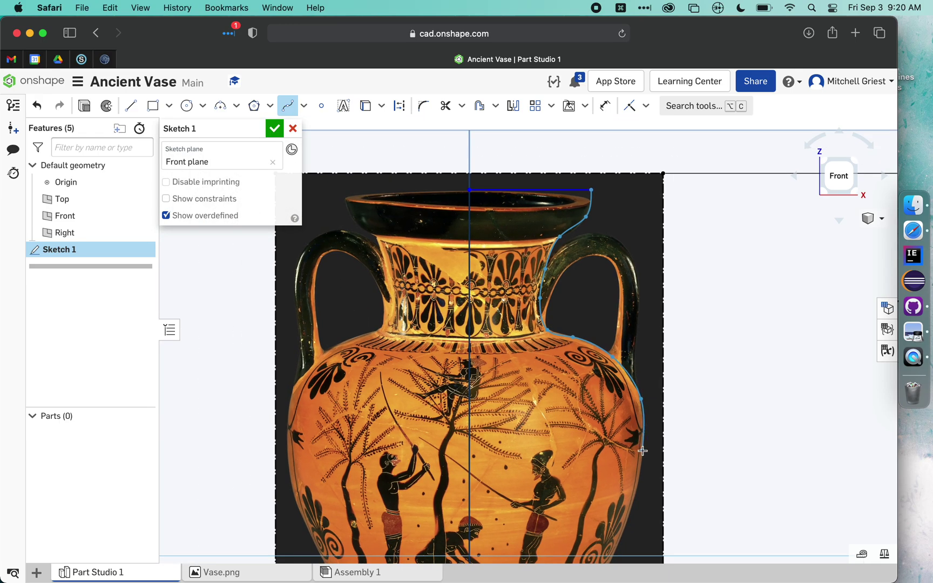
{"action": "scroll", "coordinate": [643, 409], "scroll_direction": "down", "scroll_amount": 5}
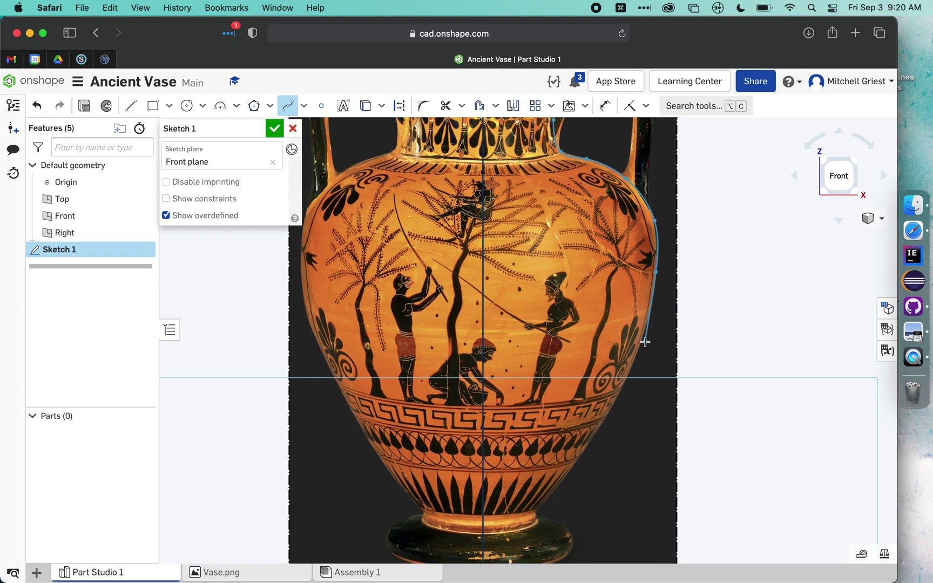
{"action": "left_click", "coordinate": [642, 342]}
{"action": "left_click", "coordinate": [573, 465]}
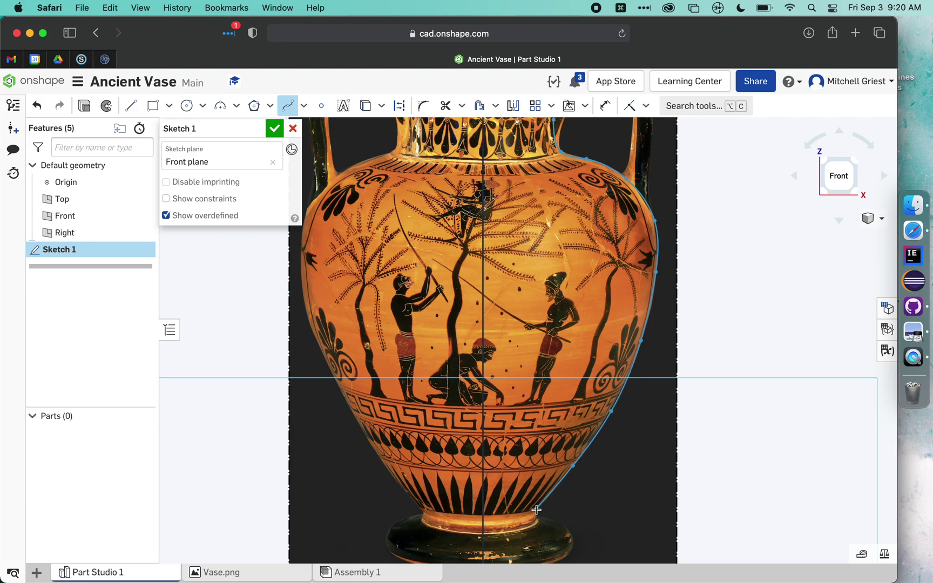
{"action": "scroll", "coordinate": [536, 509], "scroll_direction": "up", "scroll_amount": 8}
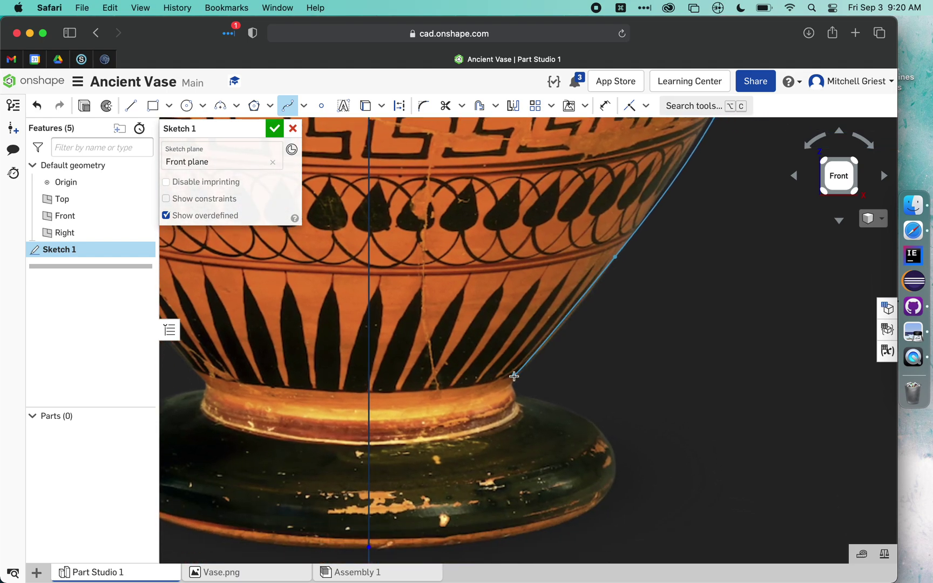
{"action": "left_click", "coordinate": [514, 375]}
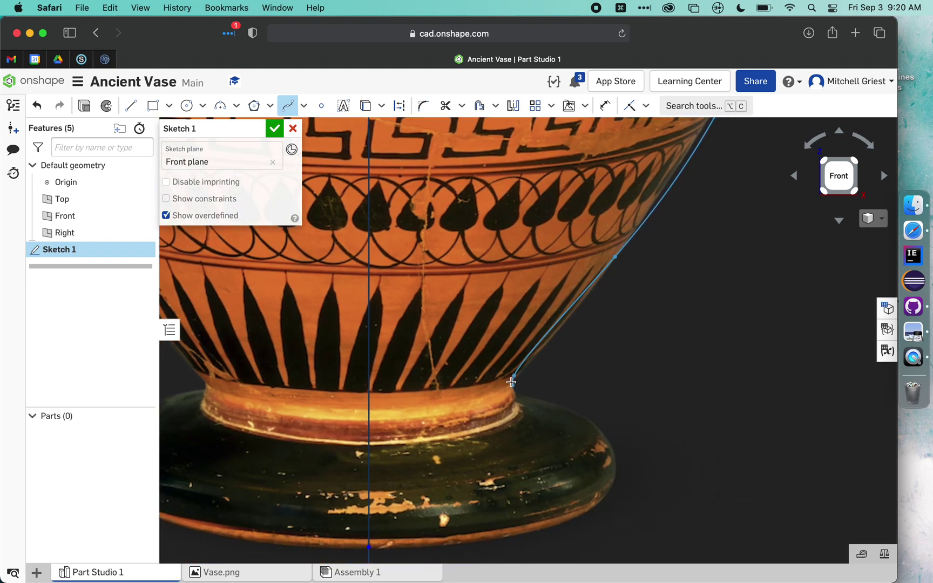
{"action": "key", "text": "Escape"}
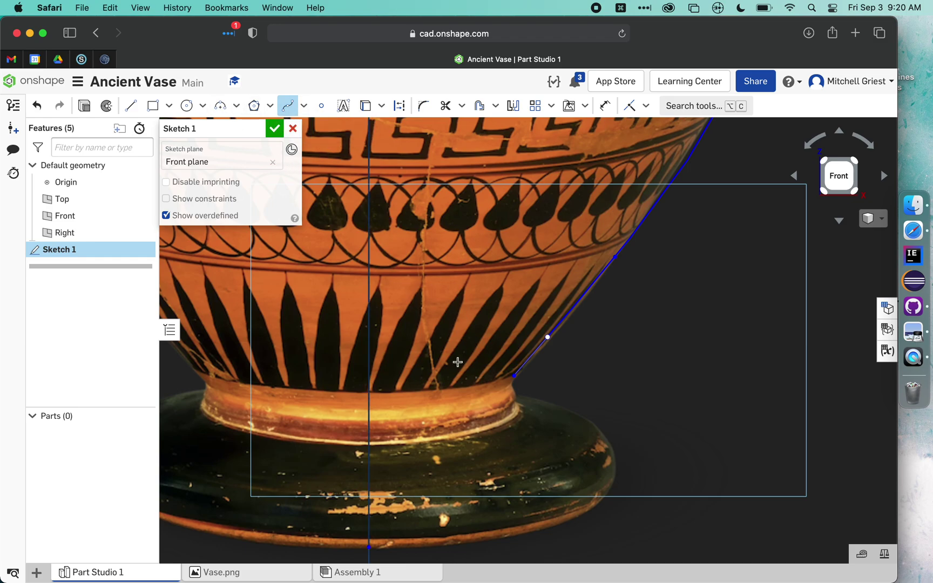
- Trace the foot's outline with a second spline from the end of the body spline around to the foot's lower edge
{"action": "left_click", "coordinate": [510, 387]}
{"action": "left_click", "coordinate": [521, 398]}
{"action": "left_click", "coordinate": [546, 402]}
{"action": "left_click", "coordinate": [586, 419]}
{"action": "left_click", "coordinate": [619, 480]}
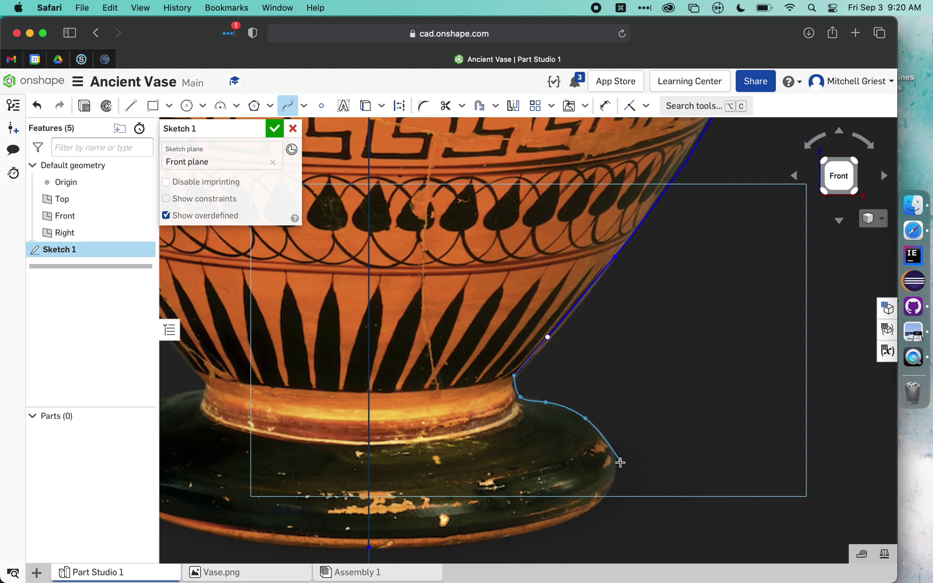
{"action": "left_click", "coordinate": [615, 455]}
{"action": "left_click", "coordinate": [603, 501]}
{"action": "key", "text": "Escape"}
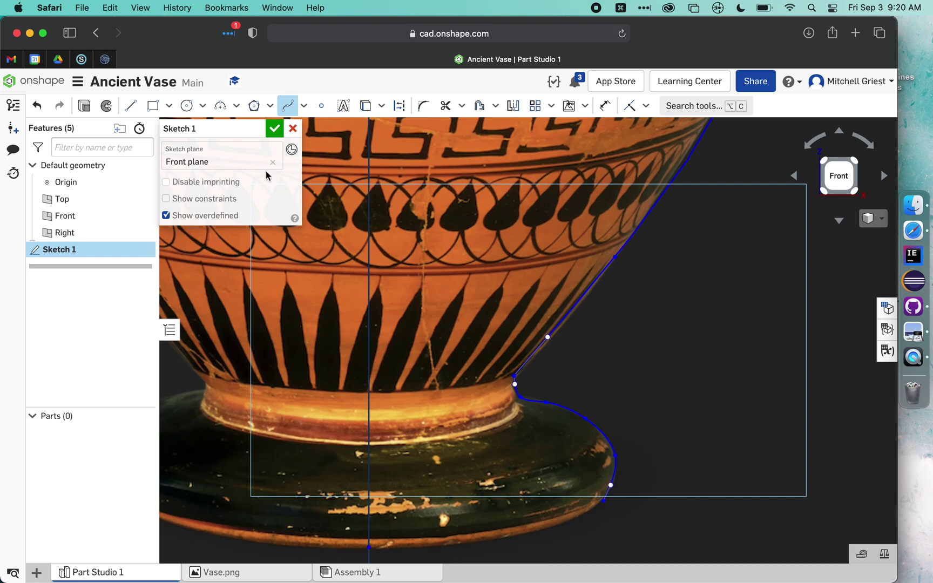
- Close the profile's base with a horizontal line about 0.99 cm long from the foot spline's end to the centre line
{"action": "left_click", "coordinate": [130, 105]}
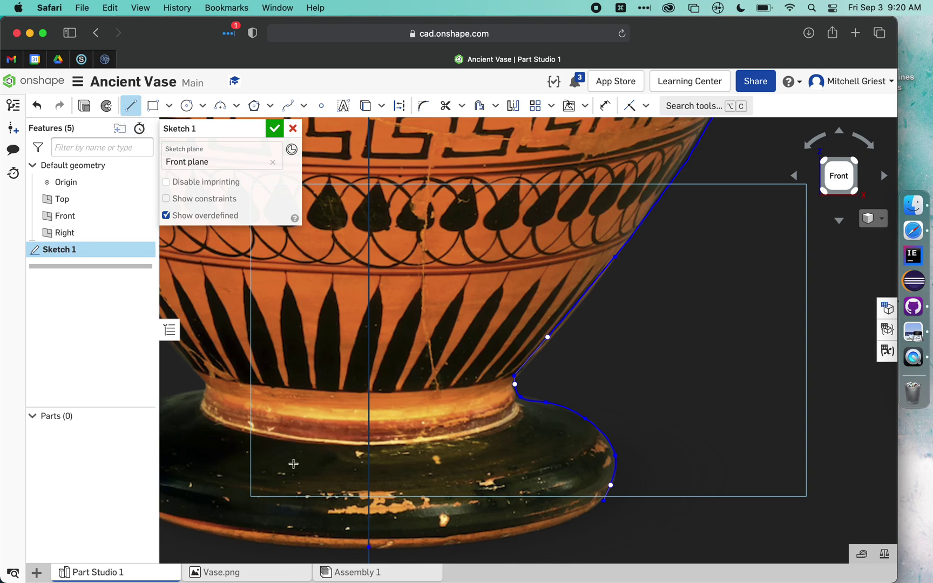
{"action": "left_click", "coordinate": [603, 501]}
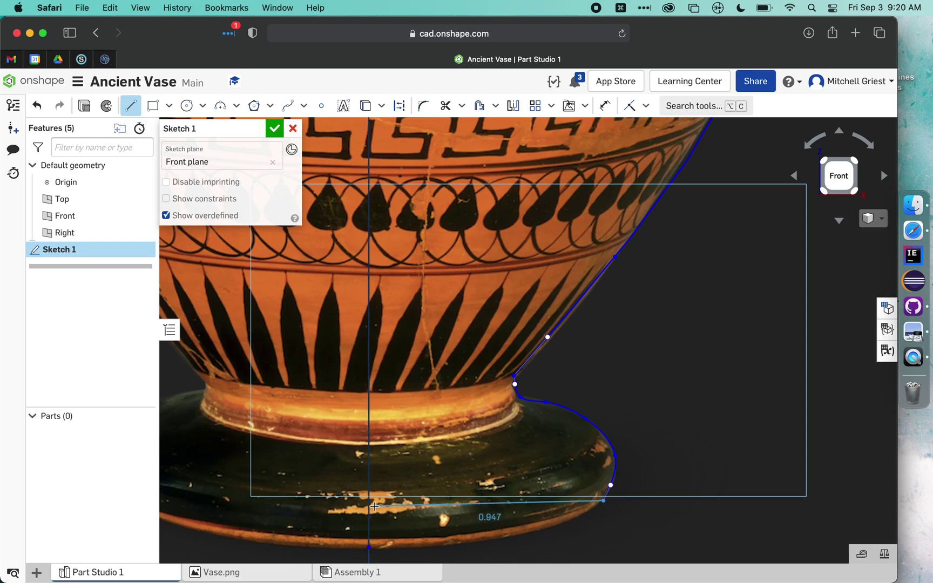
{"action": "left_click", "coordinate": [368, 502]}
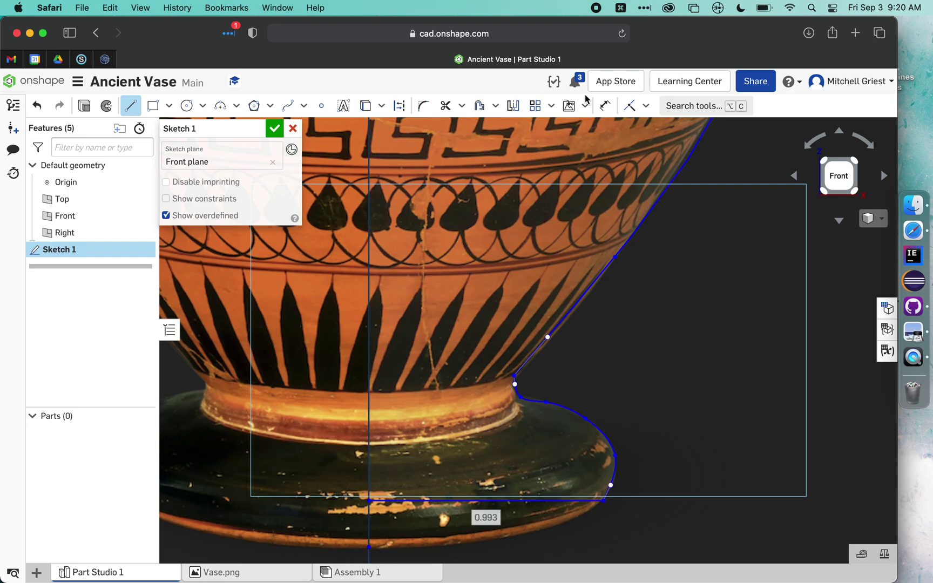
- Trim the part of the centre line below the base line and delete the leftover endpoint
{"action": "left_click", "coordinate": [443, 108]}
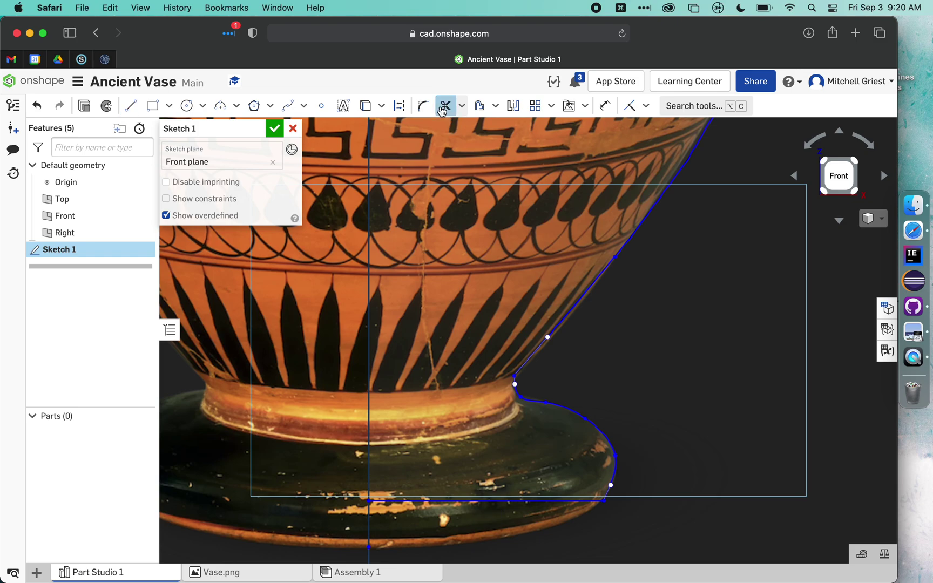
{"action": "left_click", "coordinate": [368, 528]}
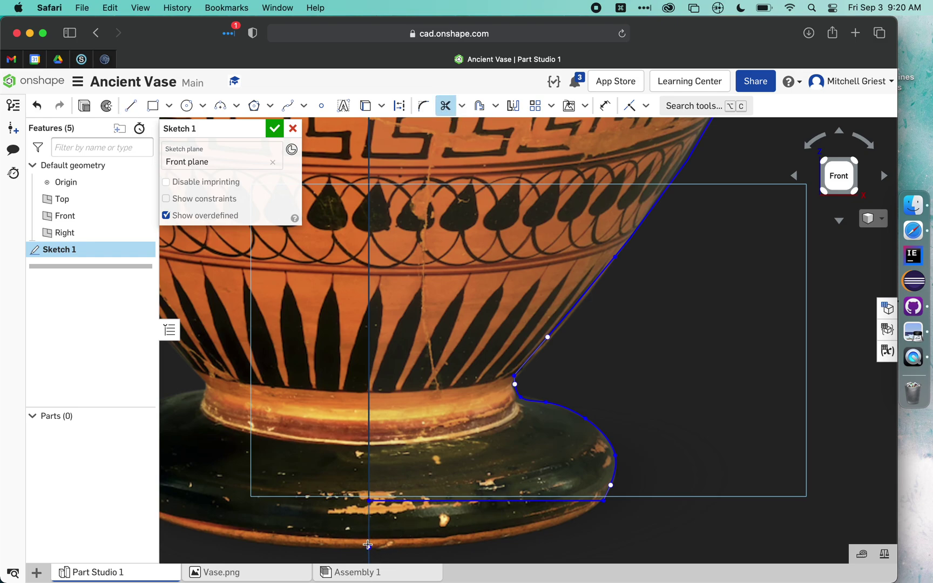
{"action": "left_click", "coordinate": [445, 106]}
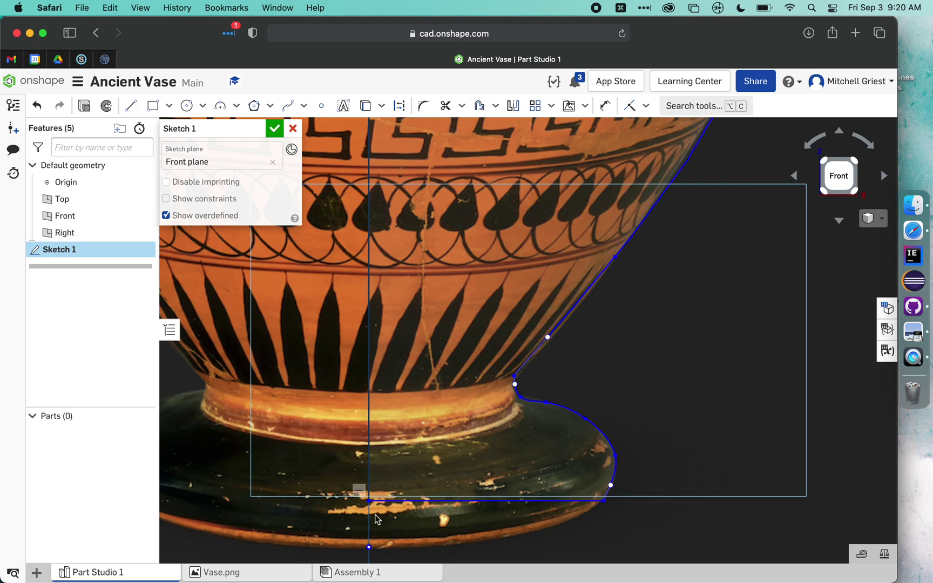
{"action": "left_click", "coordinate": [369, 548]}
{"action": "key", "text": "Delete"}
- Adjust the spline handles above the foot and the spline at the neck's base to fit the vase outline, and finish the sketch
{"action": "left_click_drag", "start_coordinate": [515, 384], "coordinate": [512, 391]}
{"action": "left_click_drag", "start_coordinate": [547, 337], "coordinate": [552, 341]}
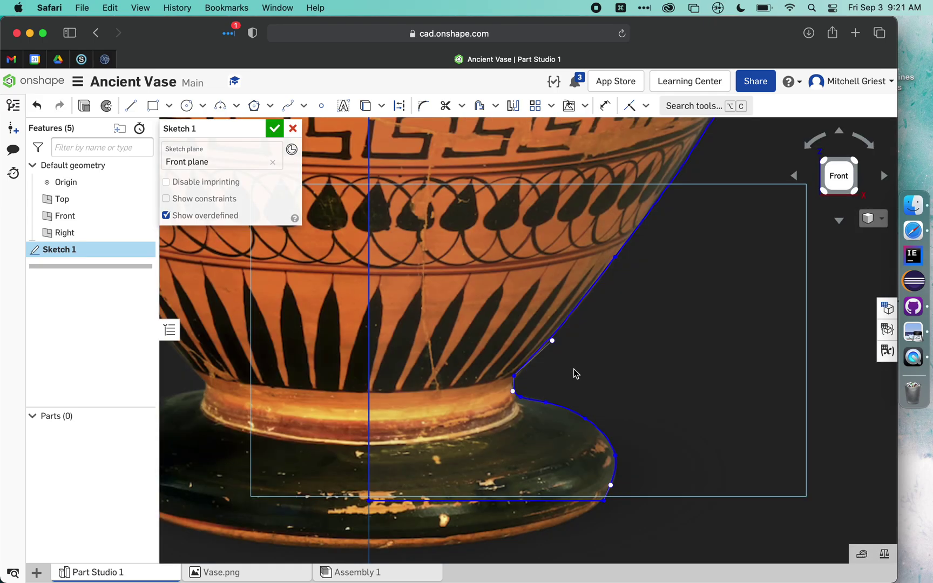
{"action": "scroll", "coordinate": [630, 395], "scroll_direction": "down", "scroll_amount": 10}
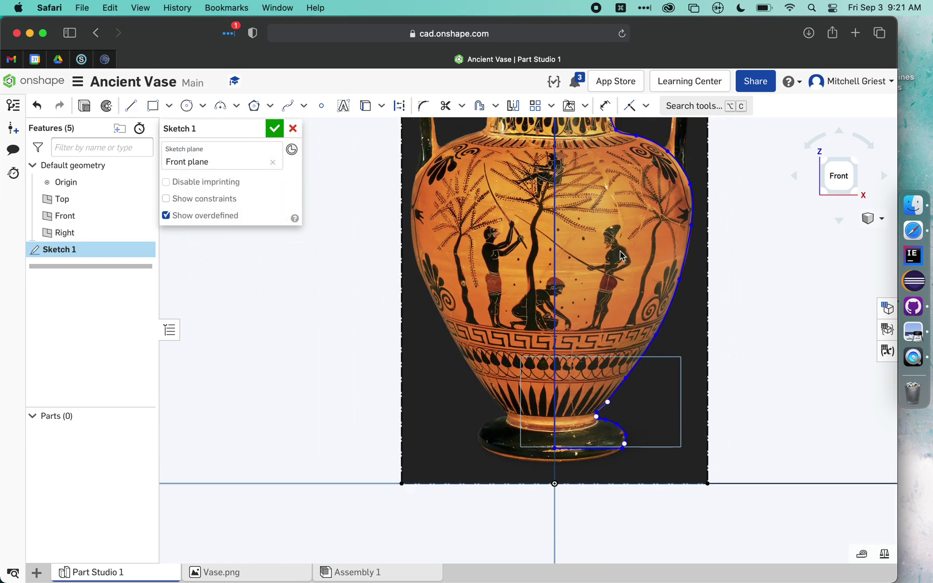
{"action": "scroll", "coordinate": [605, 229], "scroll_direction": "up", "scroll_amount": 5}
{"action": "scroll", "coordinate": [588, 233], "scroll_direction": "up", "scroll_amount": 10}
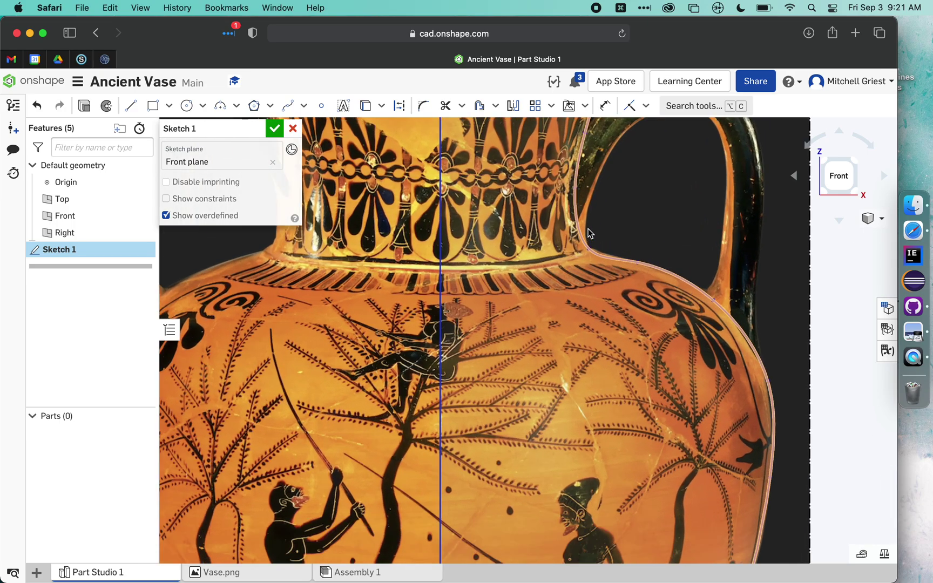
{"action": "left_click_drag", "start_coordinate": [589, 259], "coordinate": [589, 253]}
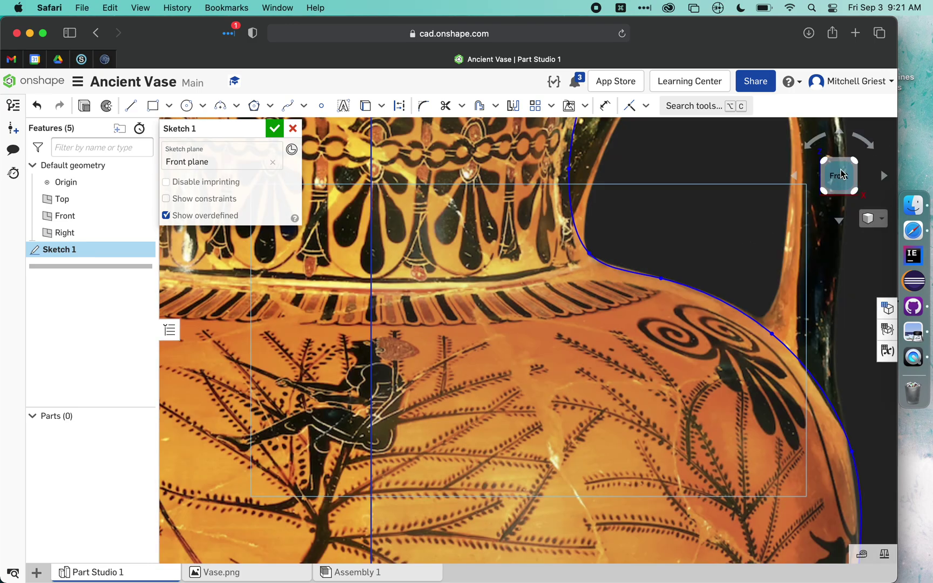
{"action": "left_click", "coordinate": [836, 186]}
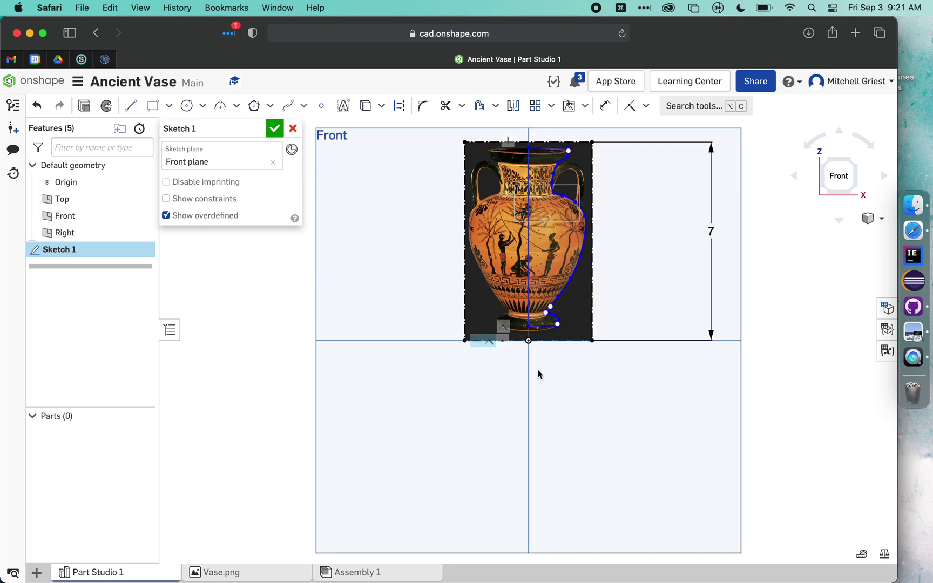
{"action": "left_click", "coordinate": [274, 130]}
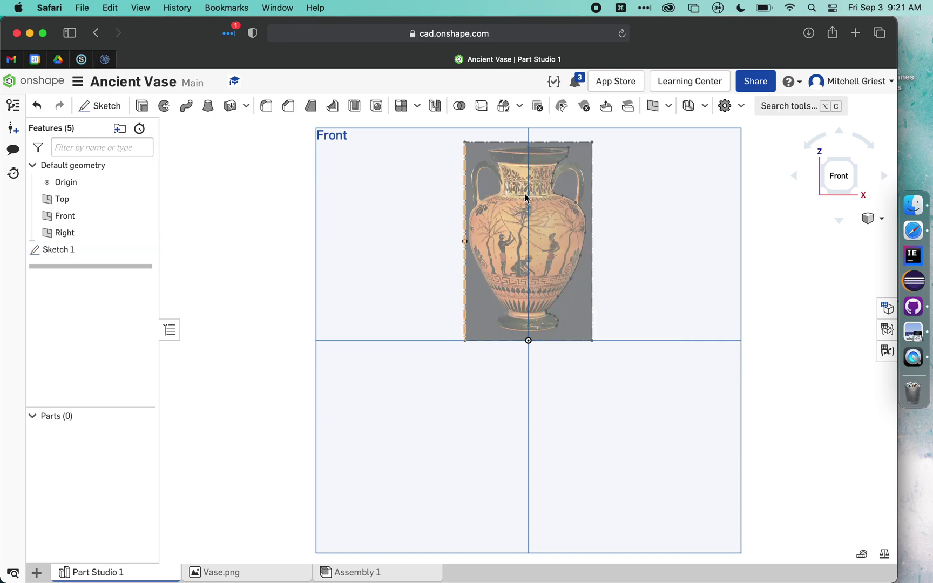
- Revolve the closed half profile of the first sketch a full turn around its vertical centre line as a new solid
{"action": "key", "text": "shift+7"}
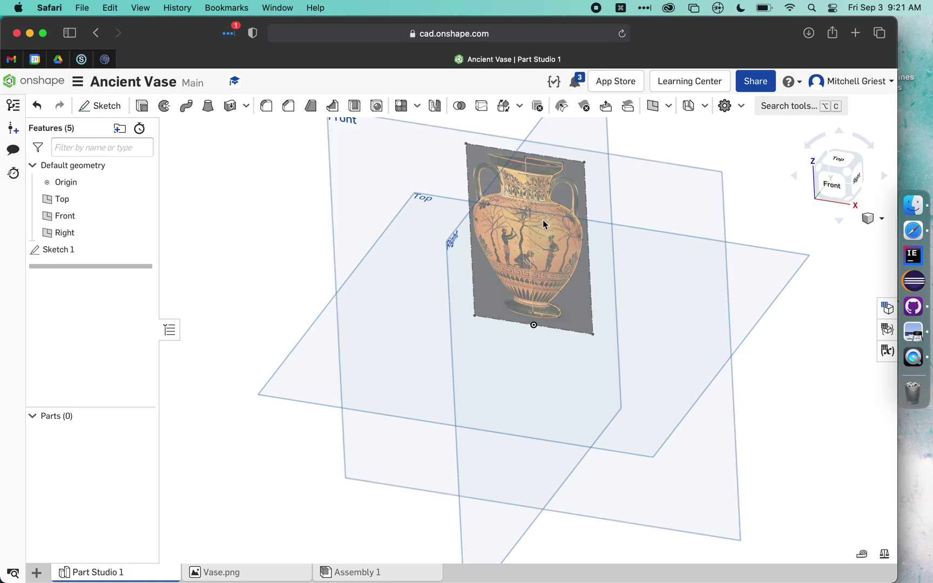
{"action": "left_click", "coordinate": [73, 250]}
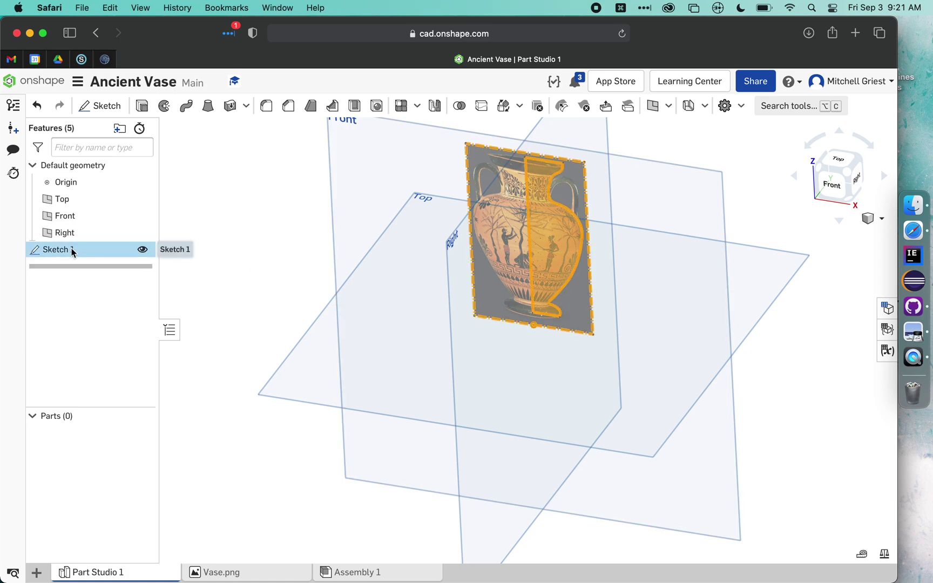
{"action": "left_click", "coordinate": [164, 107]}
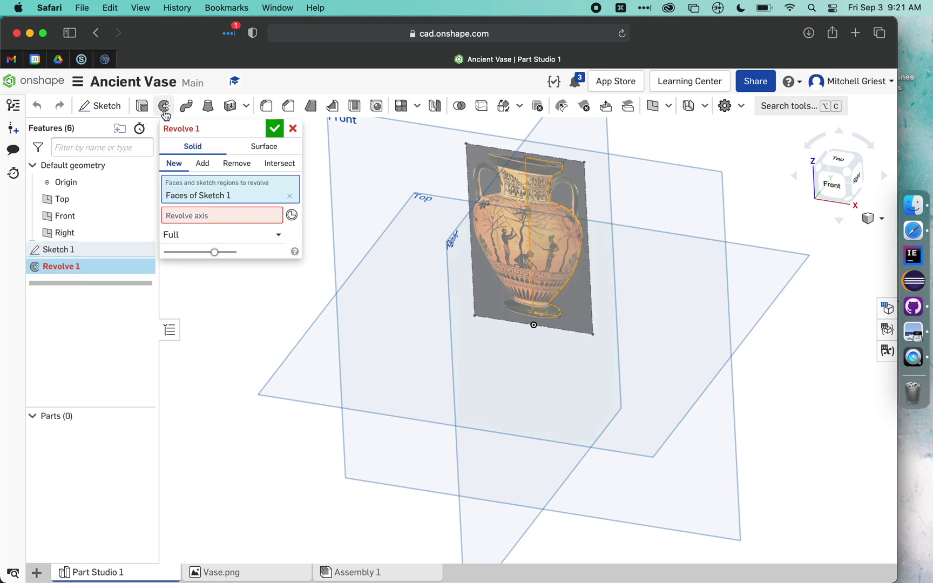
{"action": "left_click", "coordinate": [208, 218]}
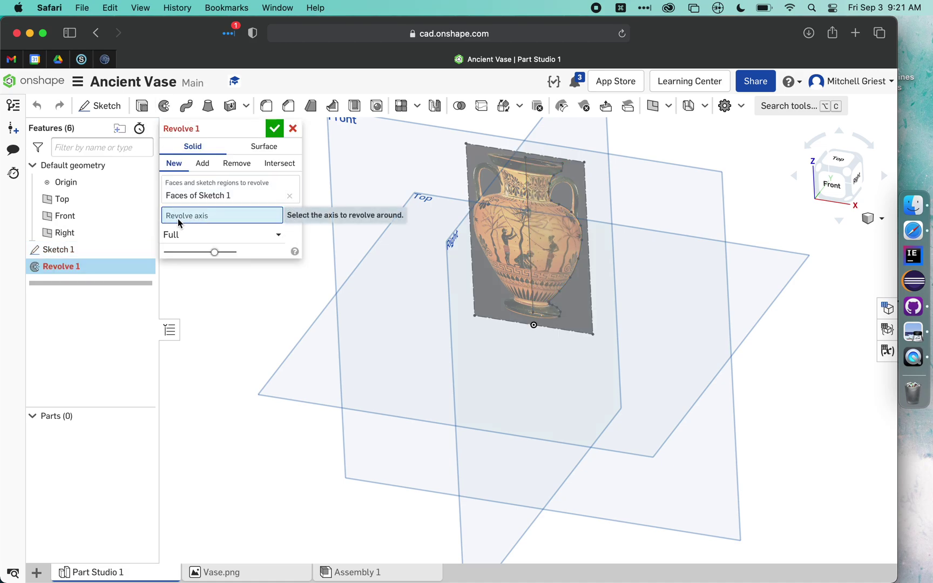
{"action": "left_click", "coordinate": [530, 218]}
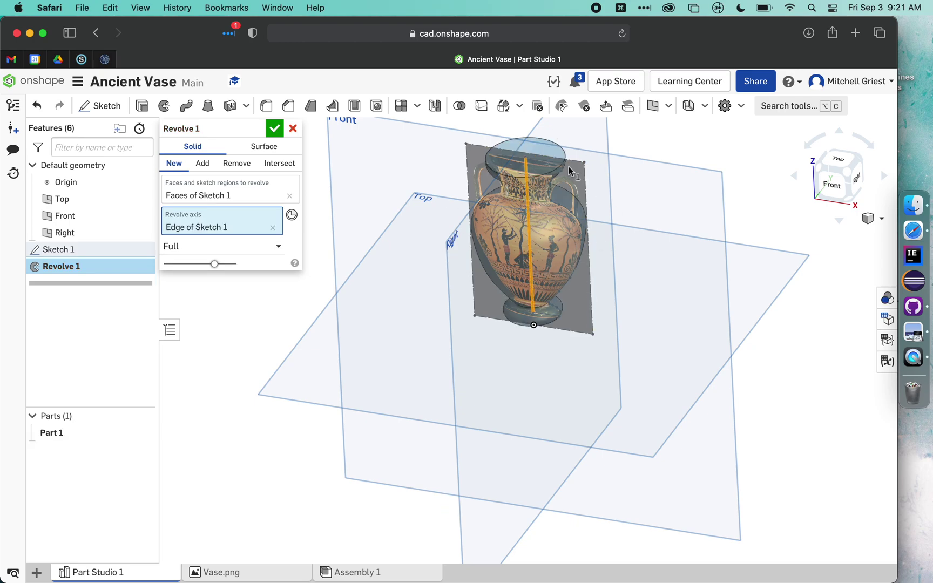
{"action": "left_click", "coordinate": [274, 129]}
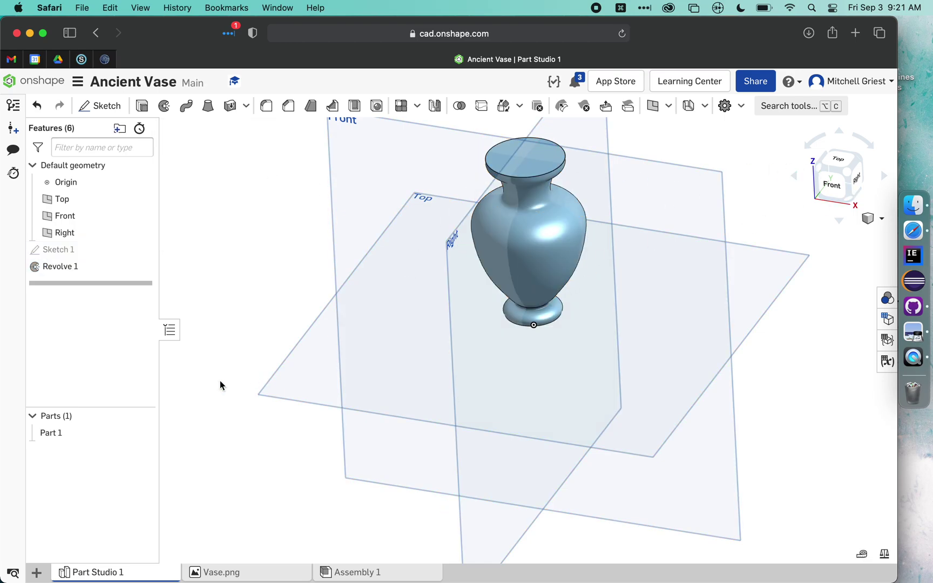
- Set the vase part's appearance to the pale tan colour F0DFAD and hide the default planes
{"action": "right_click", "coordinate": [56, 436]}
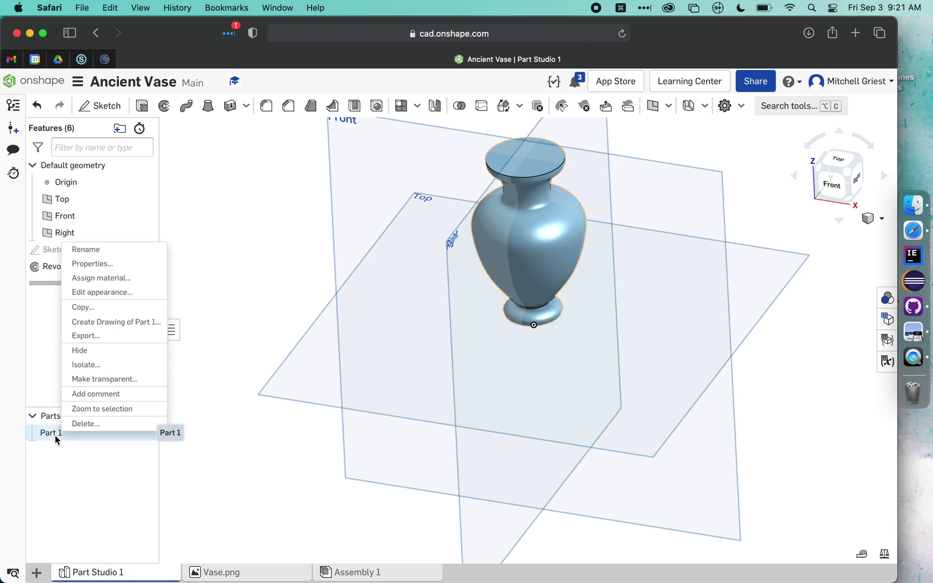
{"action": "left_click", "coordinate": [119, 292]}
{"action": "left_click", "coordinate": [230, 367]}
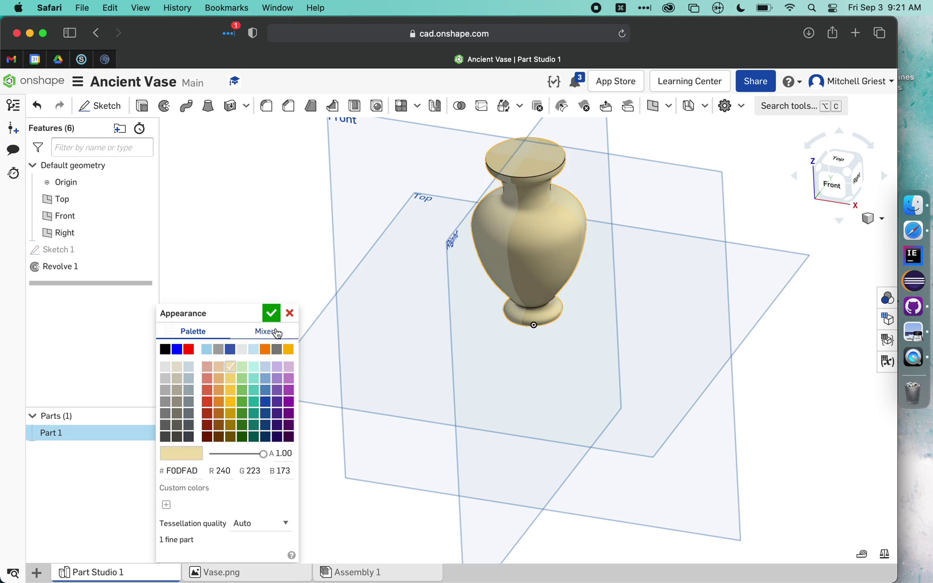
{"action": "left_click", "coordinate": [270, 312]}
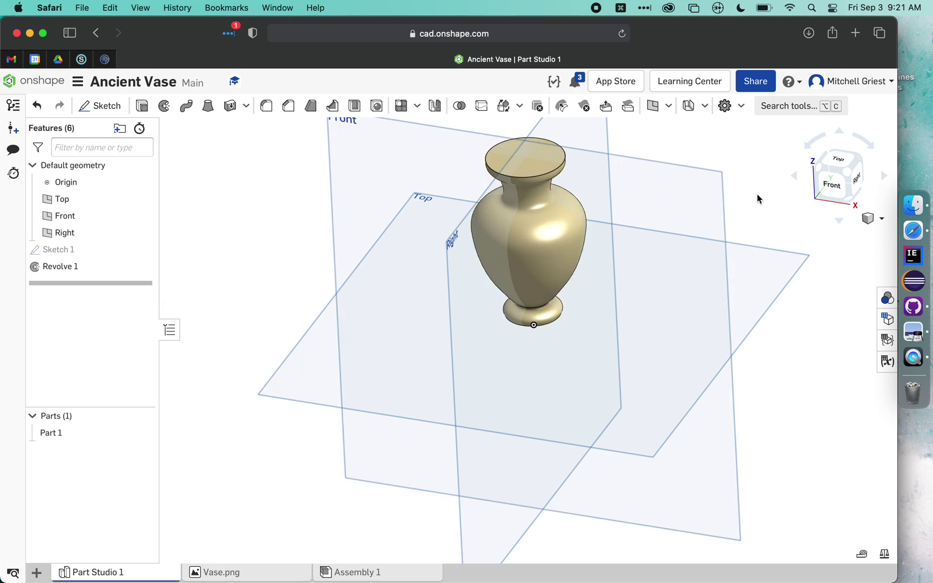
{"action": "key", "text": "p"}
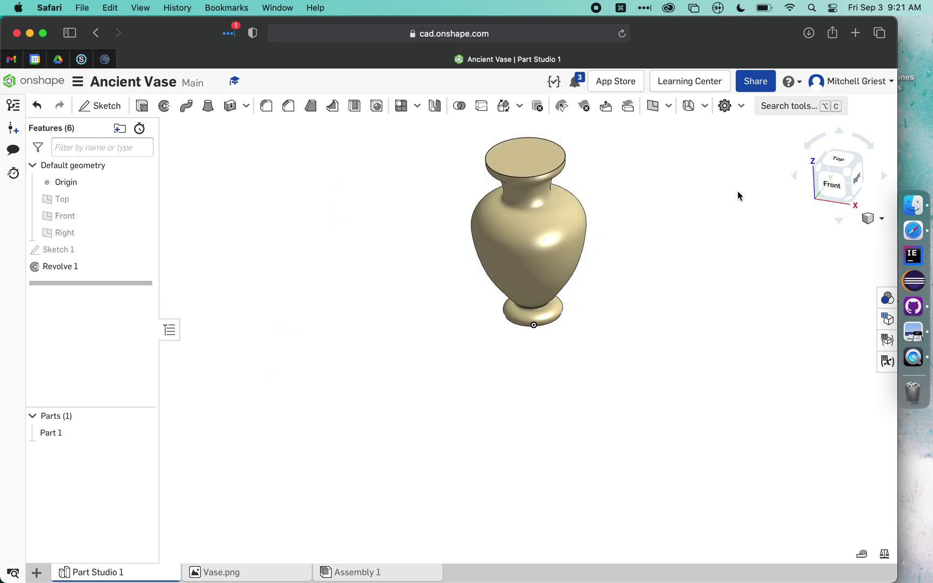
- Open the Vase image from Downloads in Preview and compare it side by side with the model's front view
{"action": "left_click", "coordinate": [847, 174]}
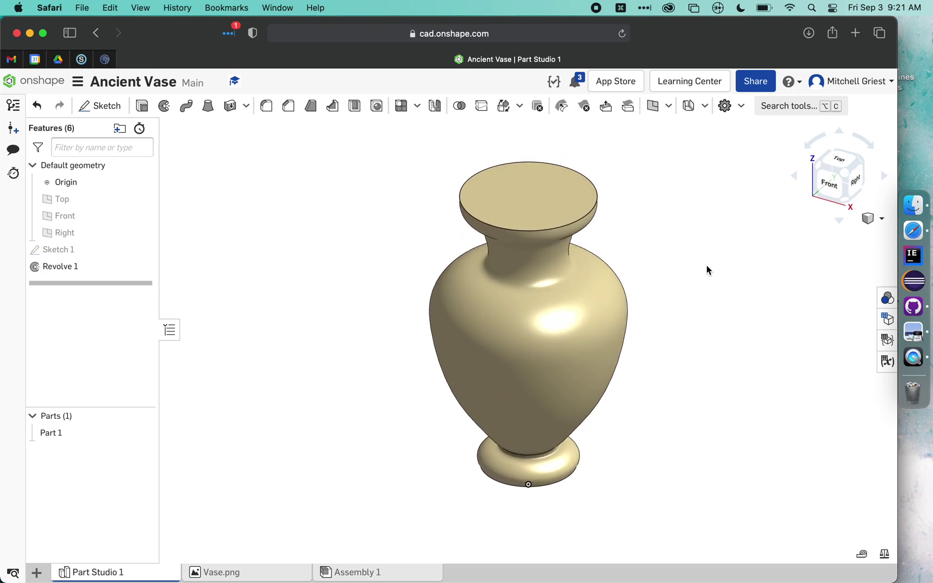
{"action": "key", "text": "shift+1"}
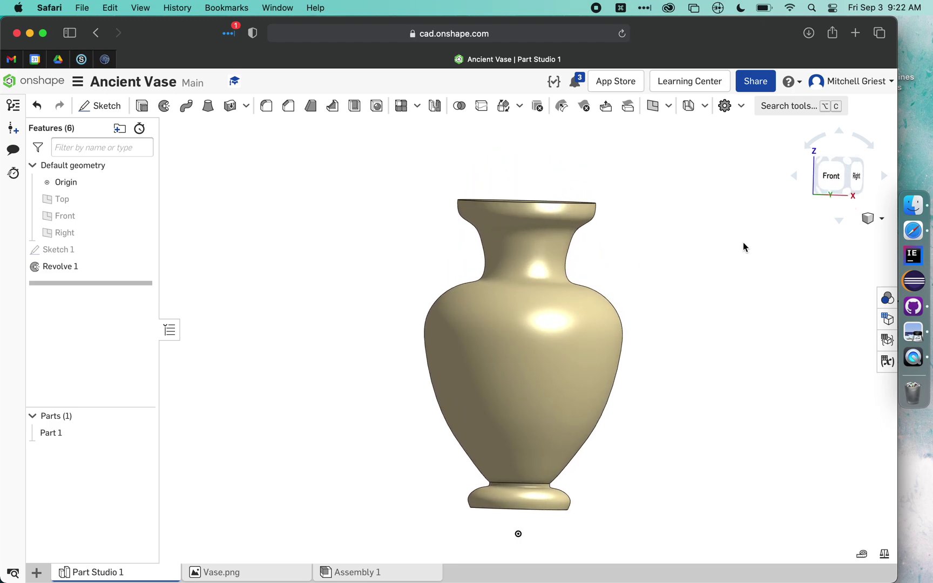
{"action": "left_click", "coordinate": [912, 334]}
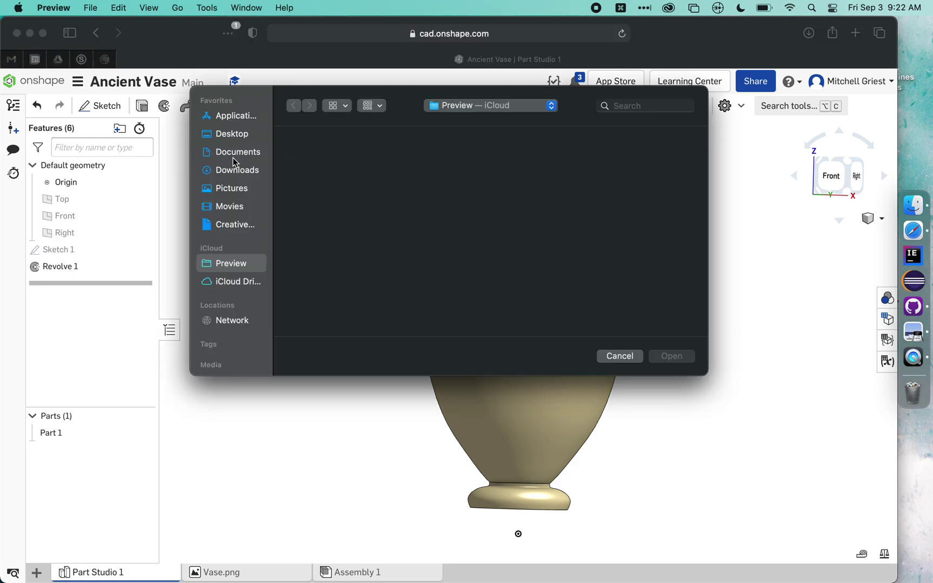
{"action": "left_click", "coordinate": [228, 171]}
{"action": "double_click", "coordinate": [312, 162]}
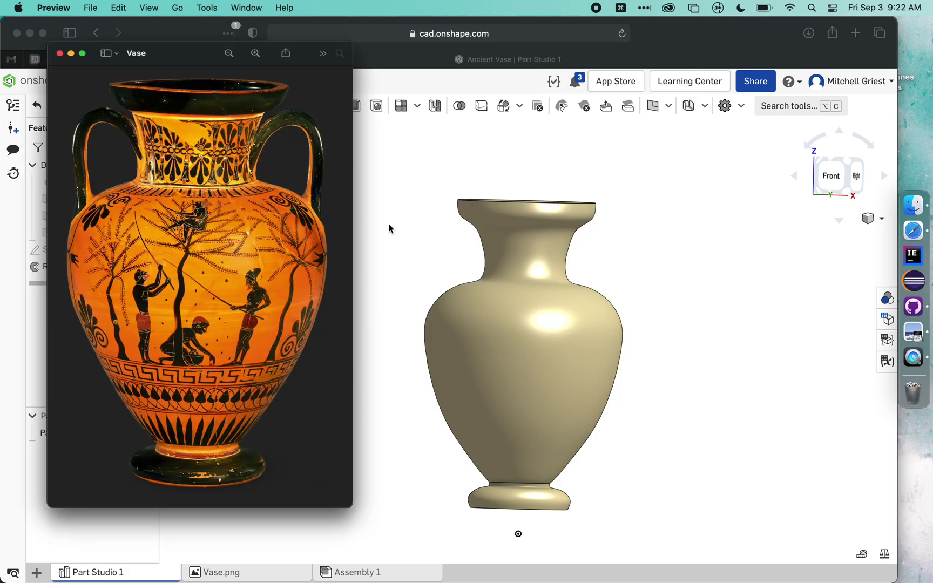
{"action": "left_click", "coordinate": [829, 188]}
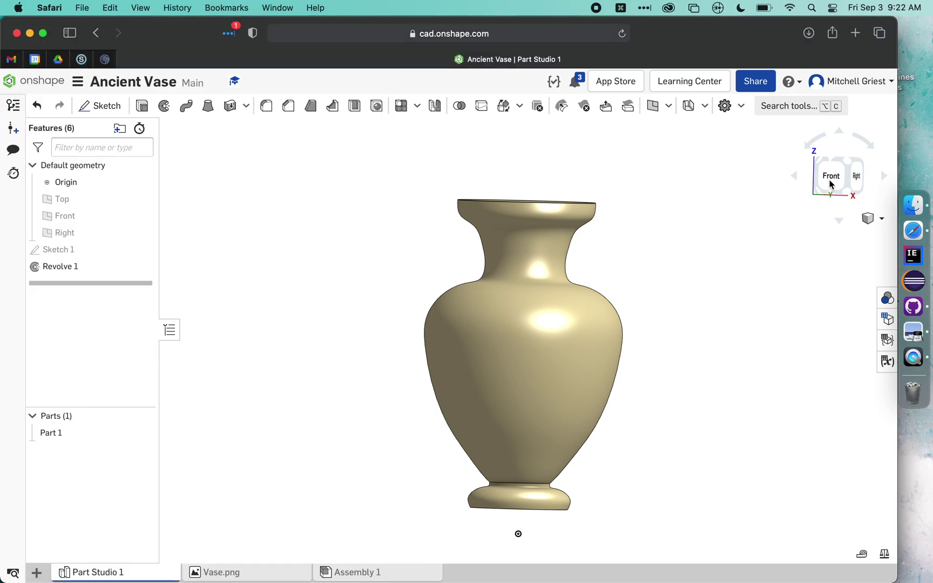
{"action": "key", "text": "ctrl+alt+Right"}
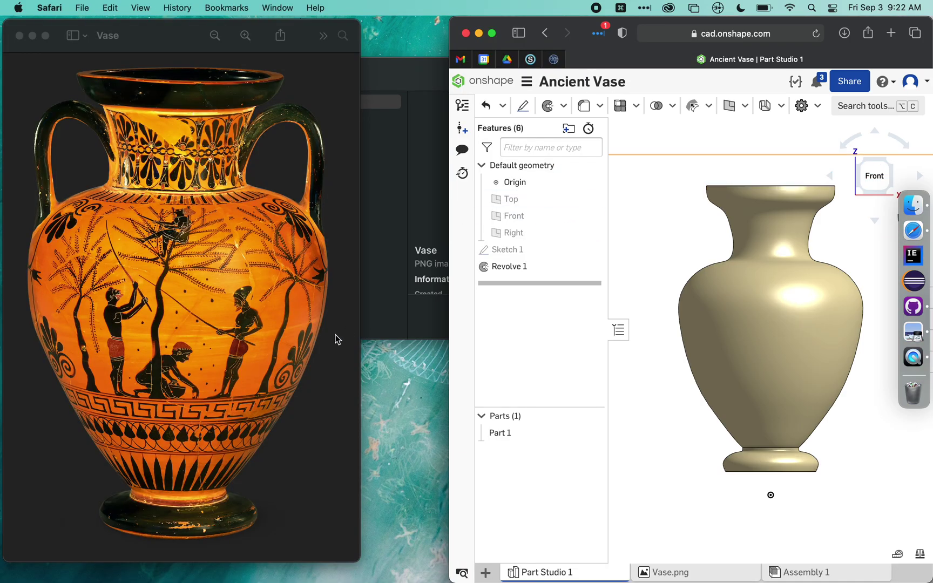
{"action": "left_click", "coordinate": [334, 339]}
{"action": "key", "text": "ctrl+alt+Left"}
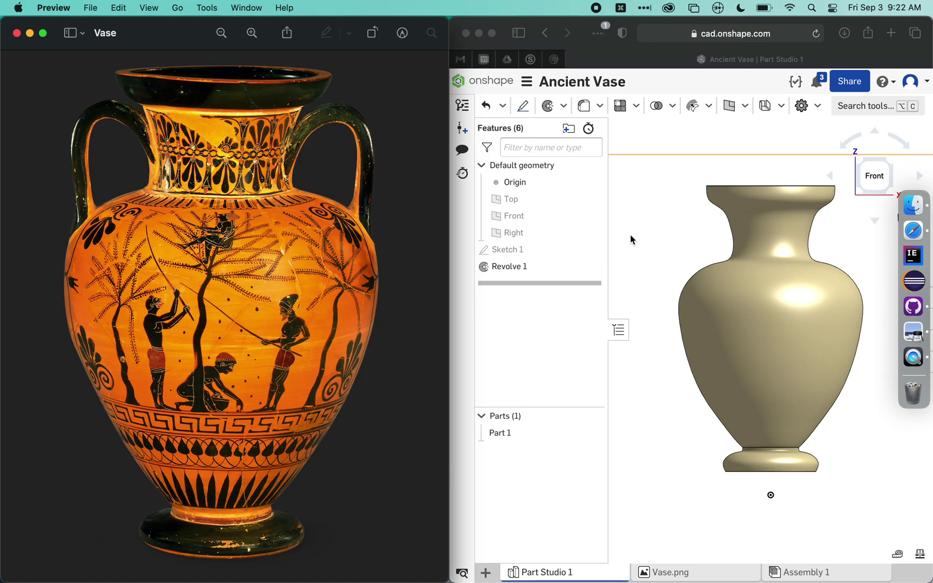
{"action": "left_click", "coordinate": [664, 237]}
{"action": "key", "text": "ctrl+alt+Return"}
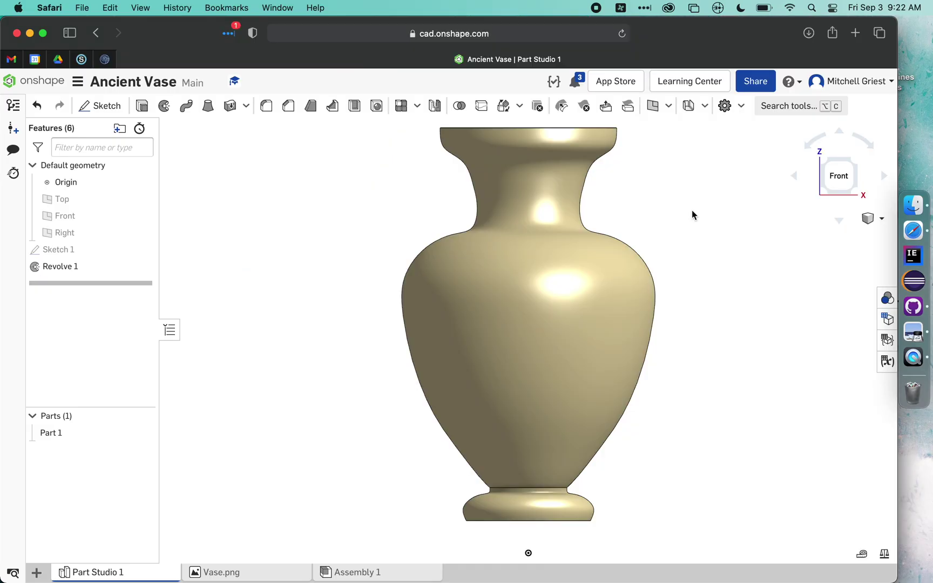
- Shell the vase with a 0.25 cm wall thickness, removing the flat face at the top of the rim
{"action": "left_click", "coordinate": [855, 160]}
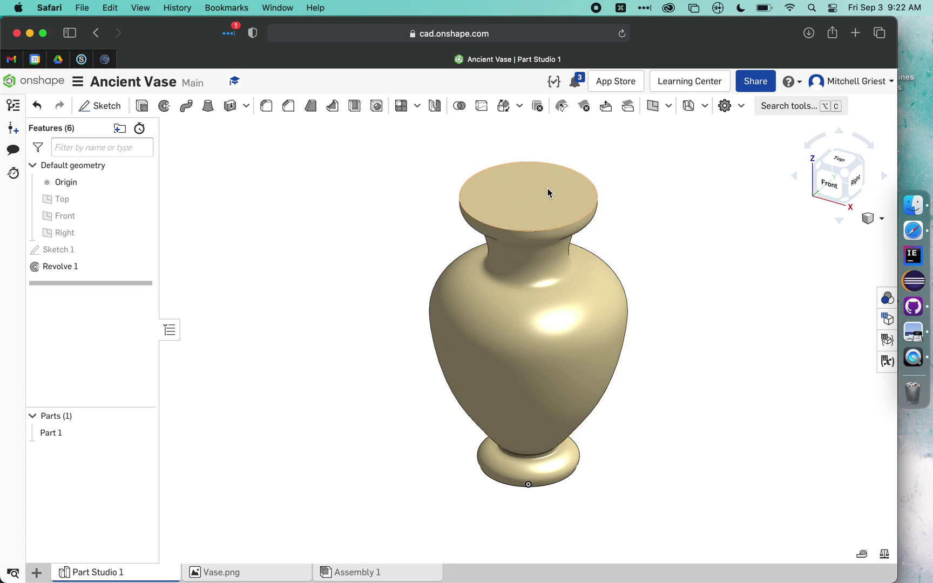
{"action": "left_click", "coordinate": [531, 185]}
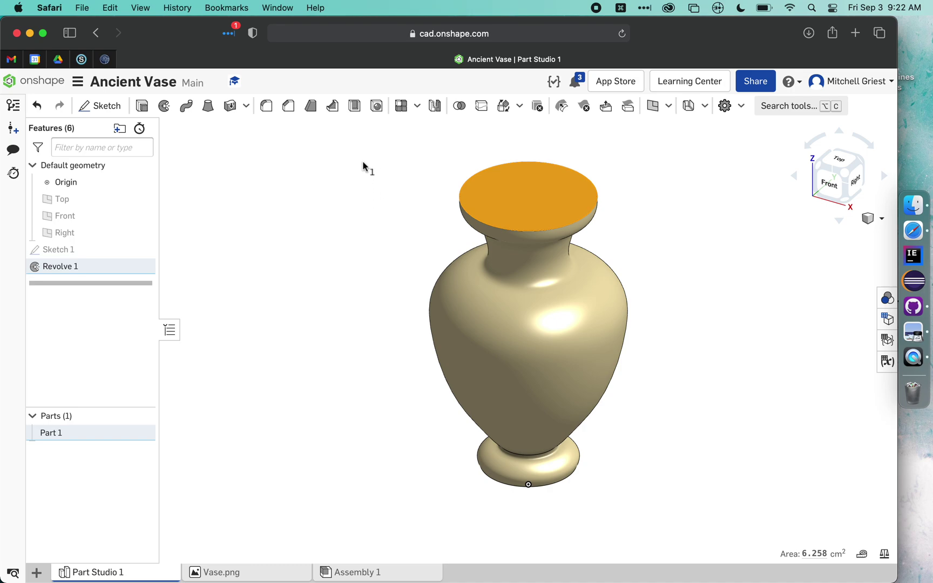
{"action": "left_click", "coordinate": [359, 110]}
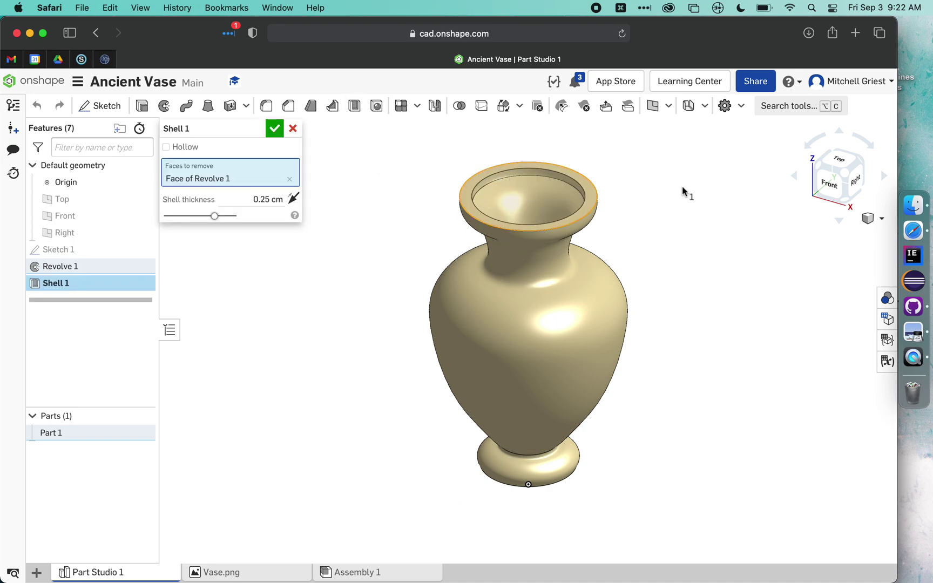
{"action": "mouse_move", "coordinate": [725, 208]}
{"action": "right_mouse_down"}
{"action": "mouse_move", "coordinate": [720, 269]}
{"action": "mouse_move", "coordinate": [716, 233]}
{"action": "mouse_move", "coordinate": [746, 229]}
{"action": "mouse_move", "coordinate": [719, 262]}
{"action": "mouse_move", "coordinate": [702, 252]}
{"action": "mouse_move", "coordinate": [715, 199]}
{"action": "right_mouse_up"}
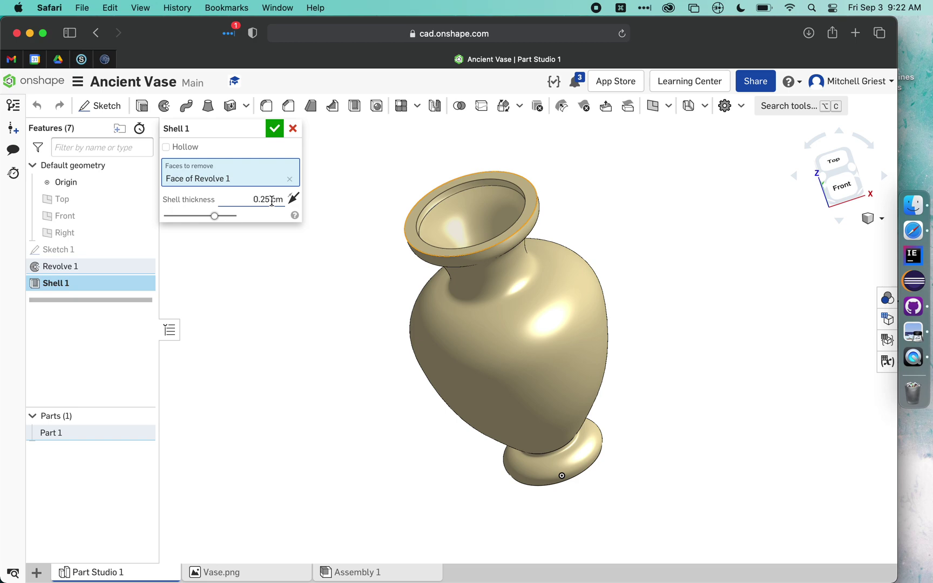
{"action": "left_click", "coordinate": [853, 174]}
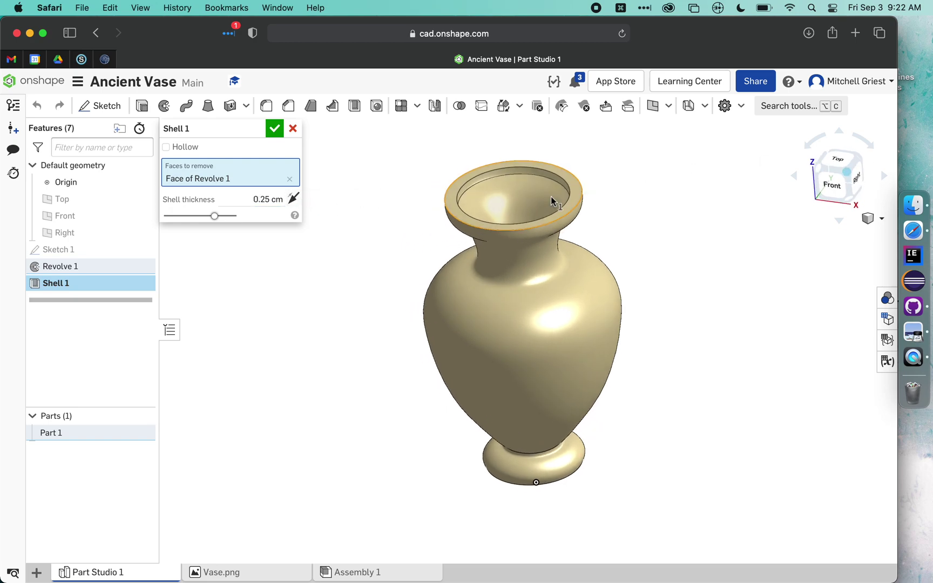
{"action": "left_click", "coordinate": [274, 128]}
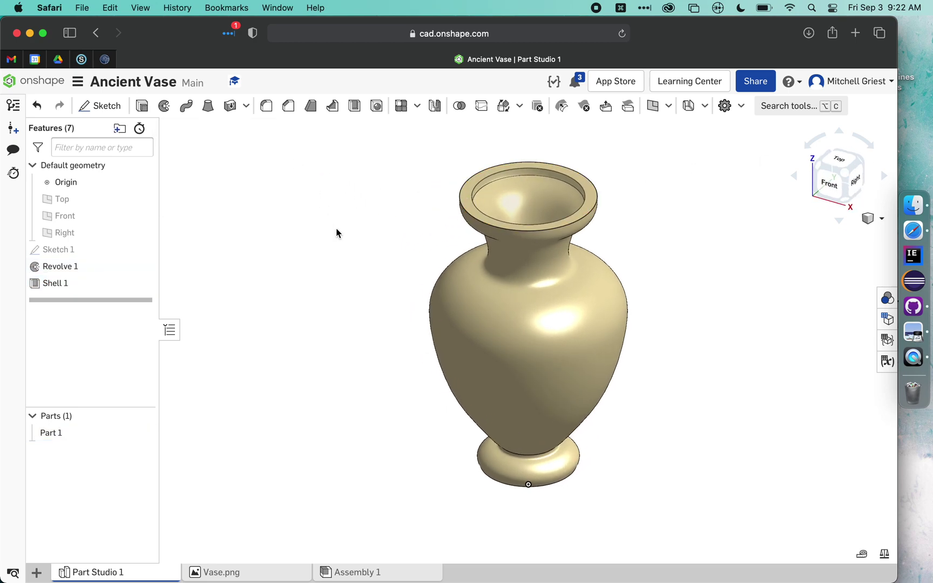
- Show the hidden profile sketch with its reference image and start a new sketch on the Front plane
{"action": "mouse_move", "coordinate": [347, 258]}
{"action": "right_mouse_down"}
{"action": "mouse_move", "coordinate": [358, 277]}
{"action": "mouse_move", "coordinate": [375, 242]}
{"action": "mouse_move", "coordinate": [347, 366]}
{"action": "mouse_move", "coordinate": [357, 275]}
{"action": "right_mouse_up"}
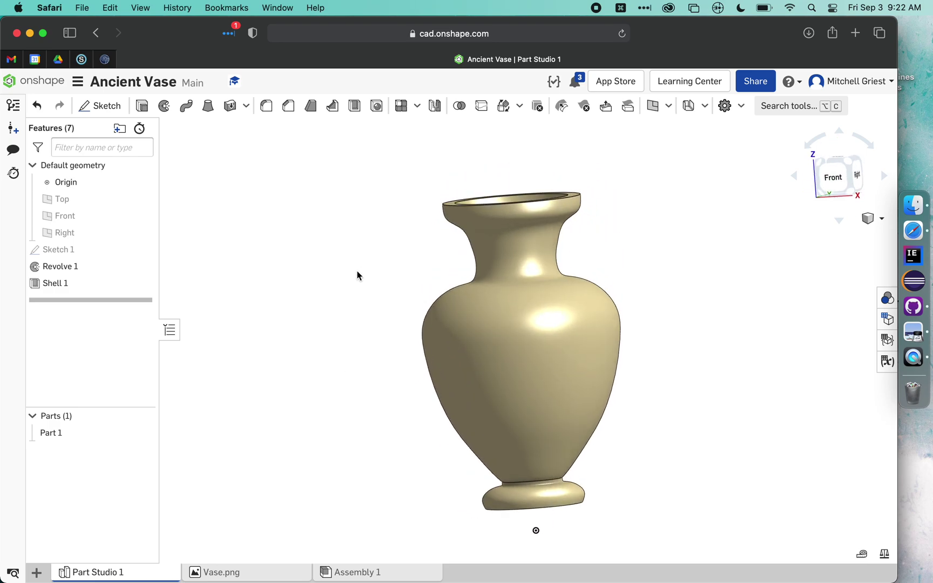
{"action": "left_click", "coordinate": [835, 178]}
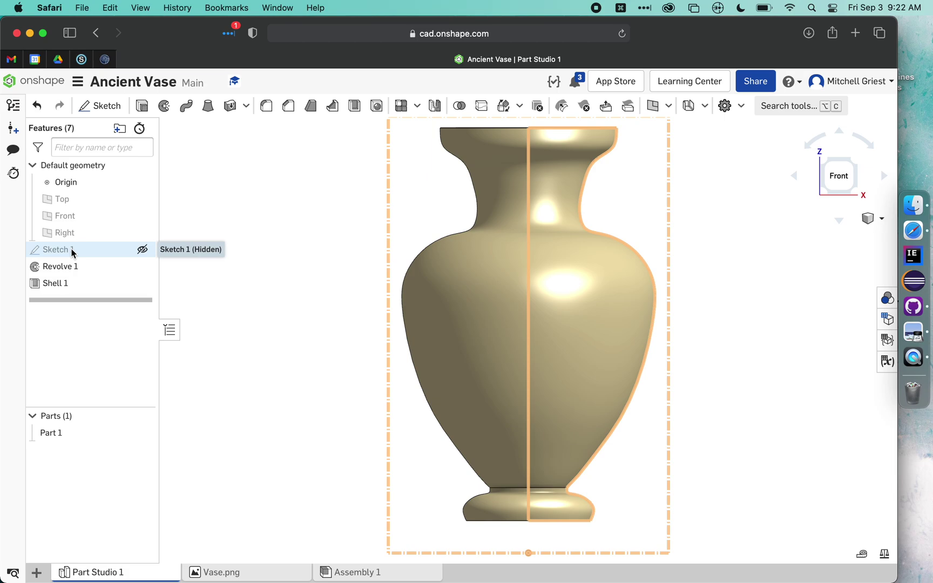
{"action": "left_click", "coordinate": [142, 250]}
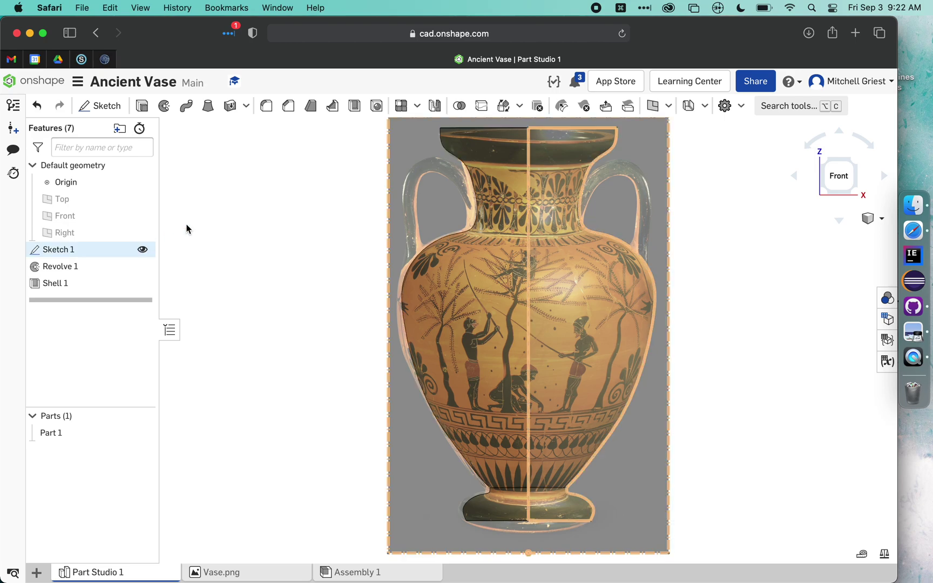
{"action": "left_click", "coordinate": [68, 218]}
{"action": "left_click", "coordinate": [105, 108]}
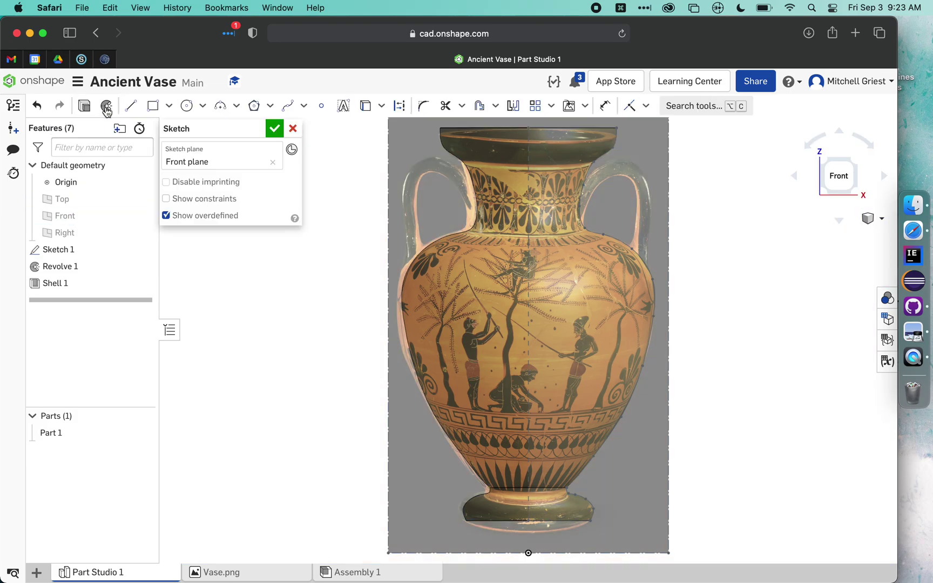
- Trace the outer edge of the right-hand handle with a spline from the neck over the arch down to the body
{"action": "scroll", "coordinate": [622, 199], "scroll_direction": "up", "scroll_amount": 10}
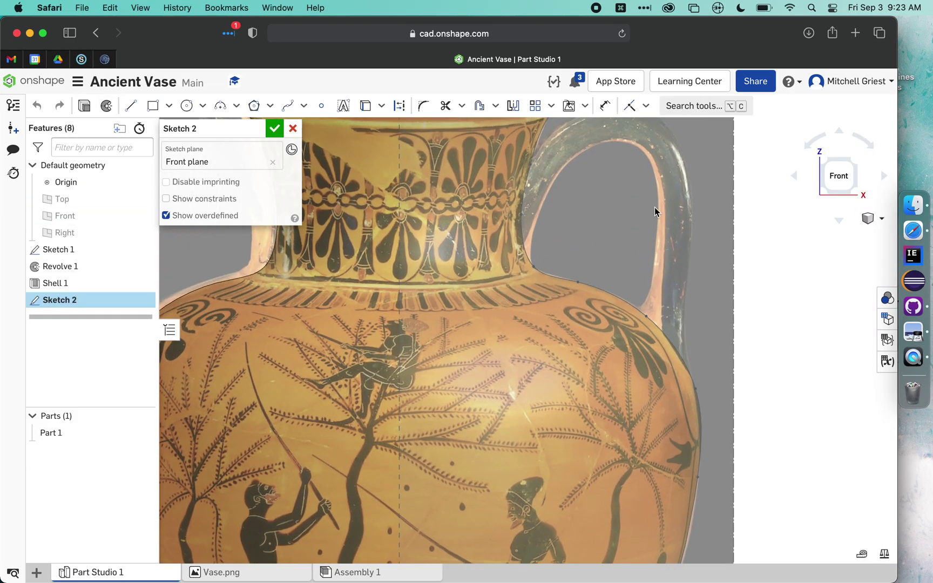
{"action": "middle_click_drag", "start_coordinate": [617, 211], "coordinate": [549, 352]}
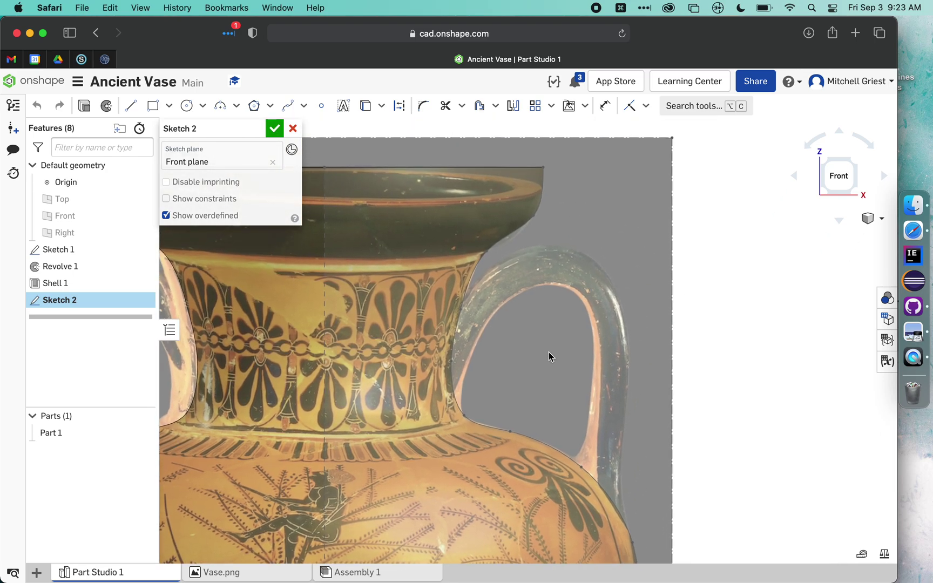
{"action": "scroll", "coordinate": [549, 354], "scroll_direction": "up", "scroll_amount": 2}
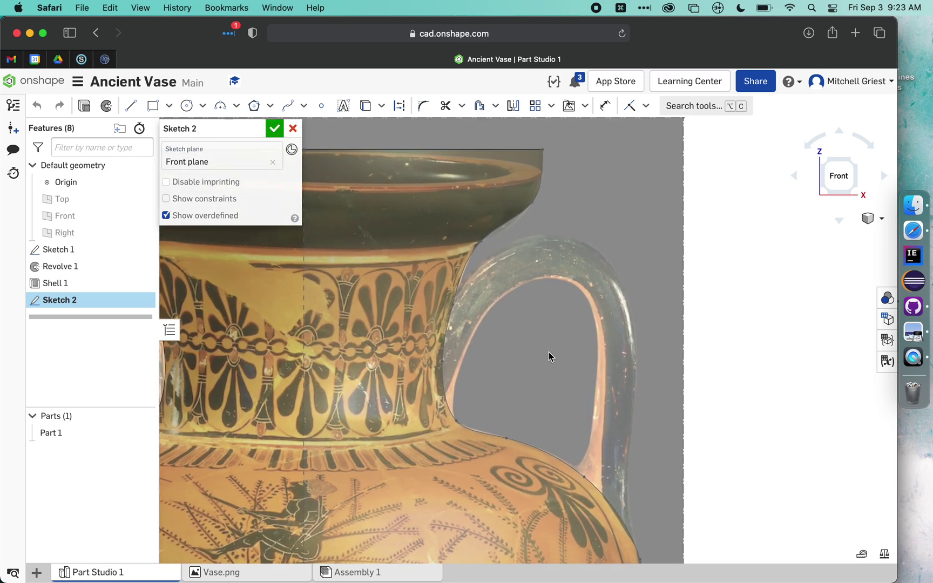
{"action": "left_click", "coordinate": [288, 111]}
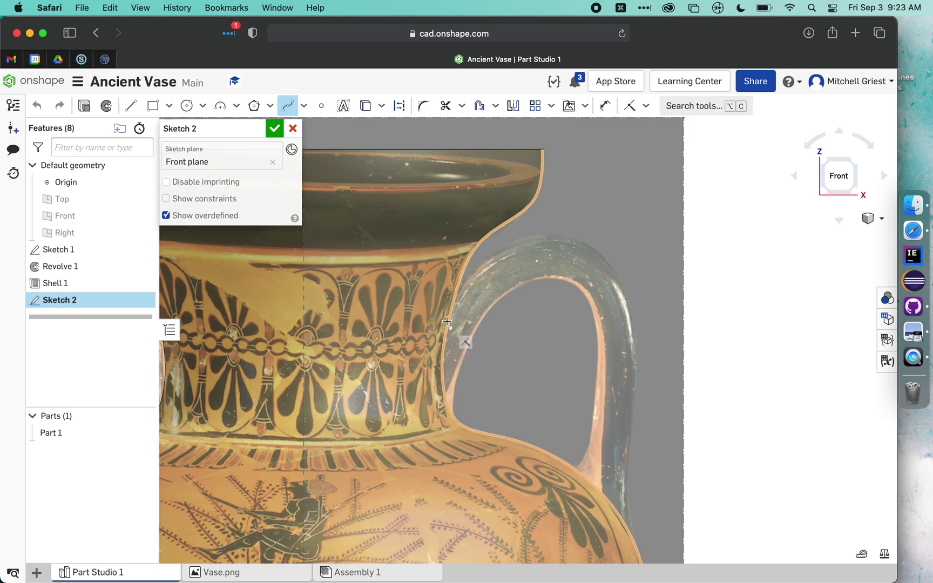
{"action": "left_click", "coordinate": [450, 314]}
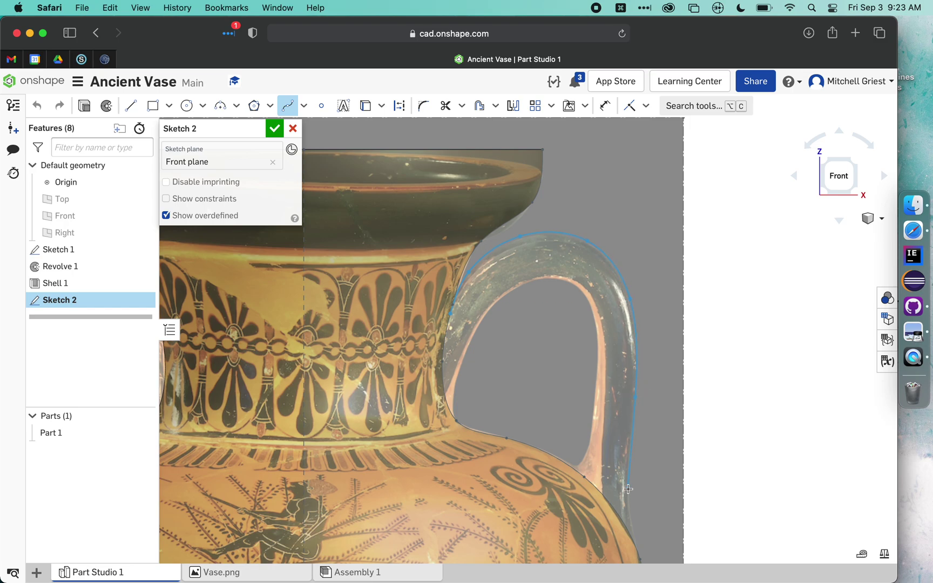
{"action": "left_click", "coordinate": [638, 551]}
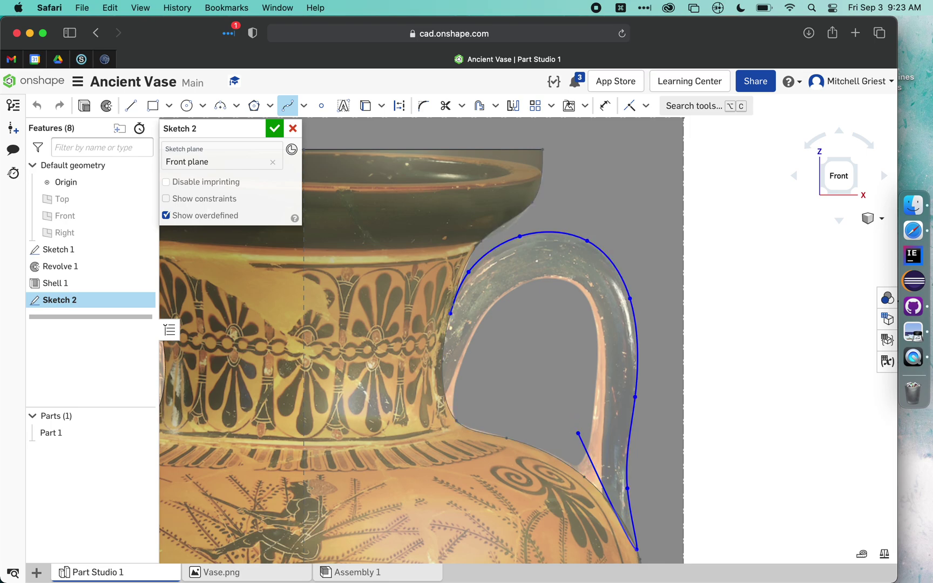
{"action": "key", "text": "Escape"}
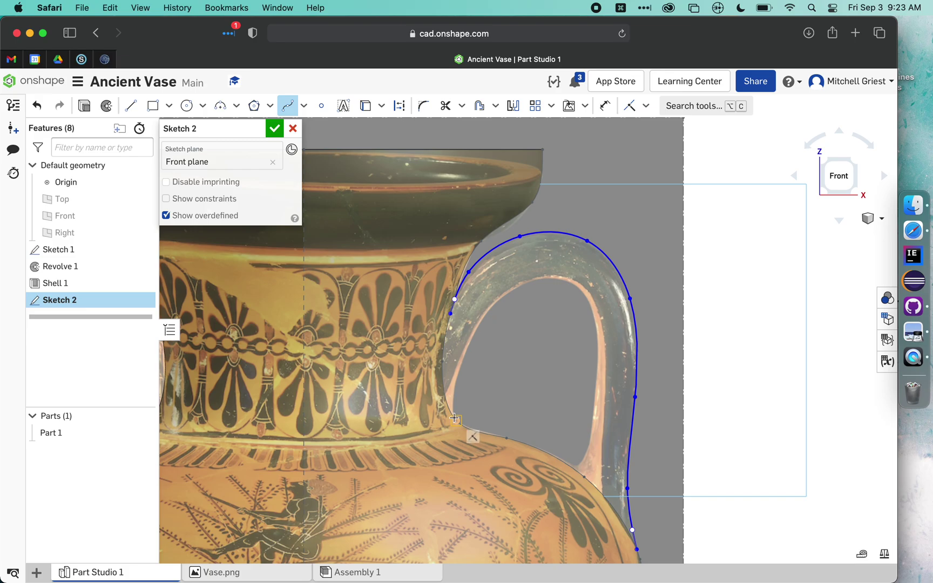
- Trace the inner edge of the right-hand handle with a spline from the base of the neck over the arch to the shoulder
{"action": "scroll", "coordinate": [452, 419], "scroll_direction": "up", "scroll_amount": 5}
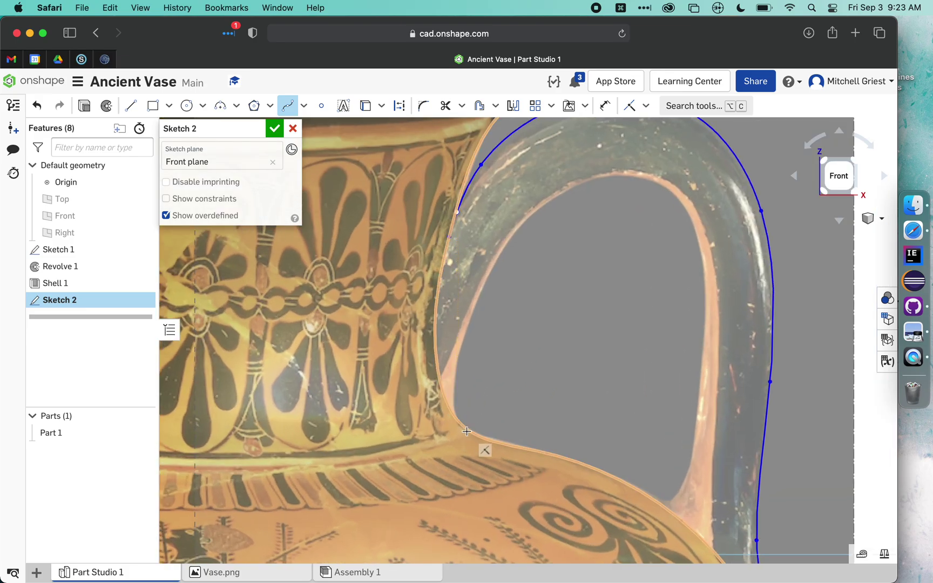
{"action": "left_click", "coordinate": [466, 428]}
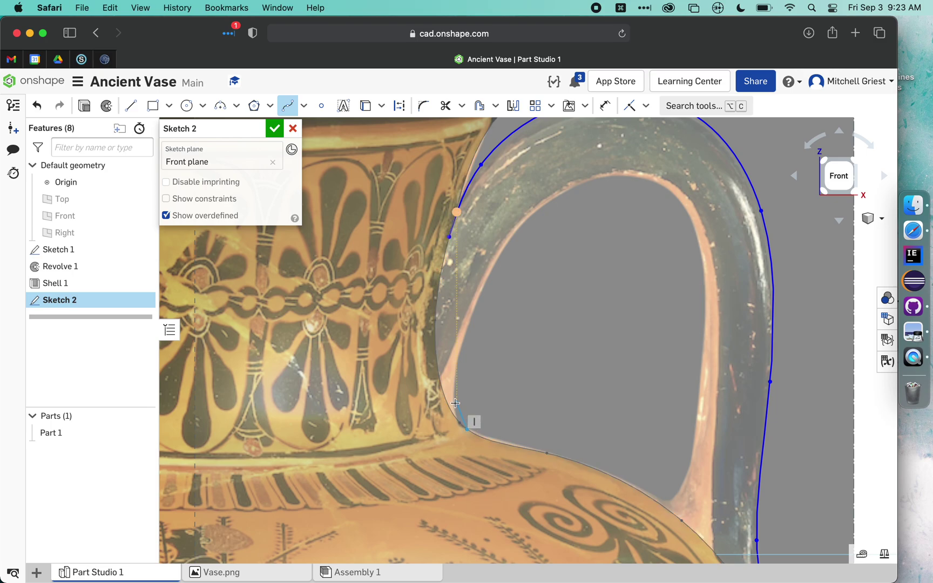
{"action": "left_click", "coordinate": [455, 404]}
{"action": "left_click", "coordinate": [507, 243]}
{"action": "left_click", "coordinate": [568, 189]}
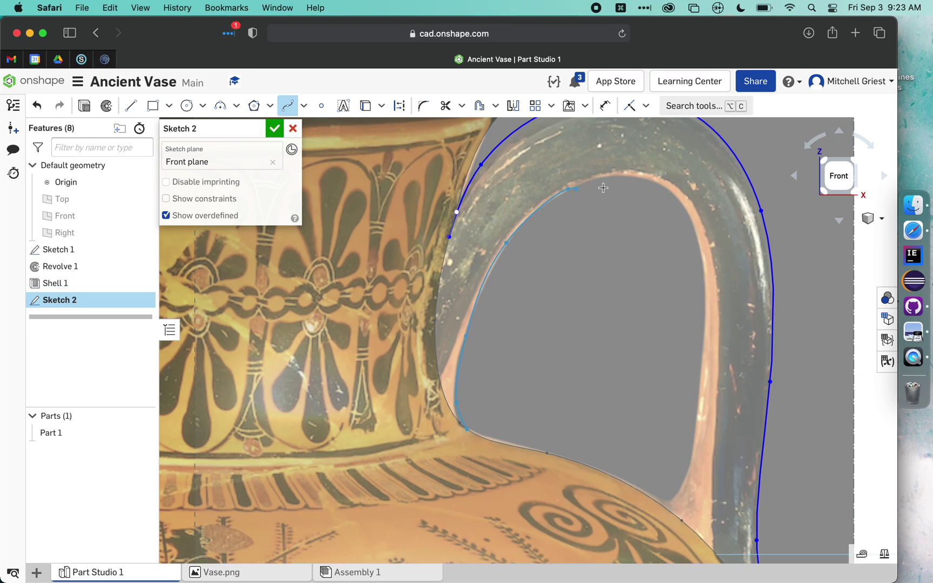
{"action": "left_click", "coordinate": [632, 174]}
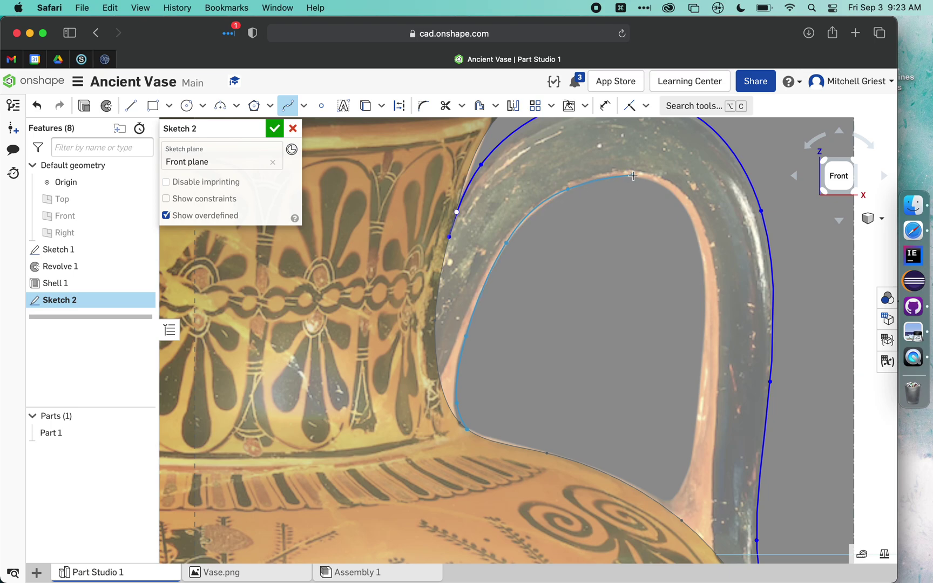
{"action": "left_click", "coordinate": [683, 204]}
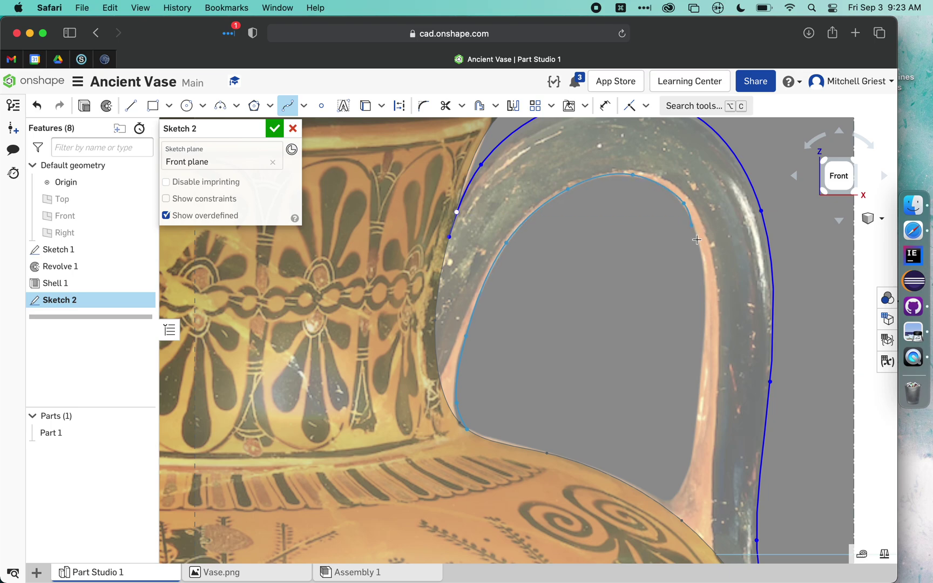
{"action": "left_click", "coordinate": [706, 295]}
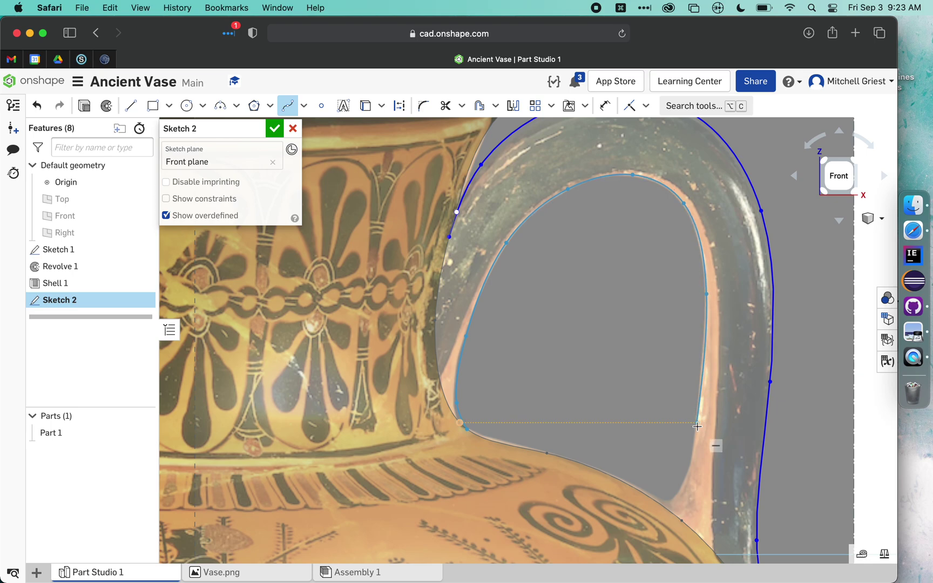
{"action": "left_click", "coordinate": [697, 422]}
{"action": "left_click", "coordinate": [681, 491]}
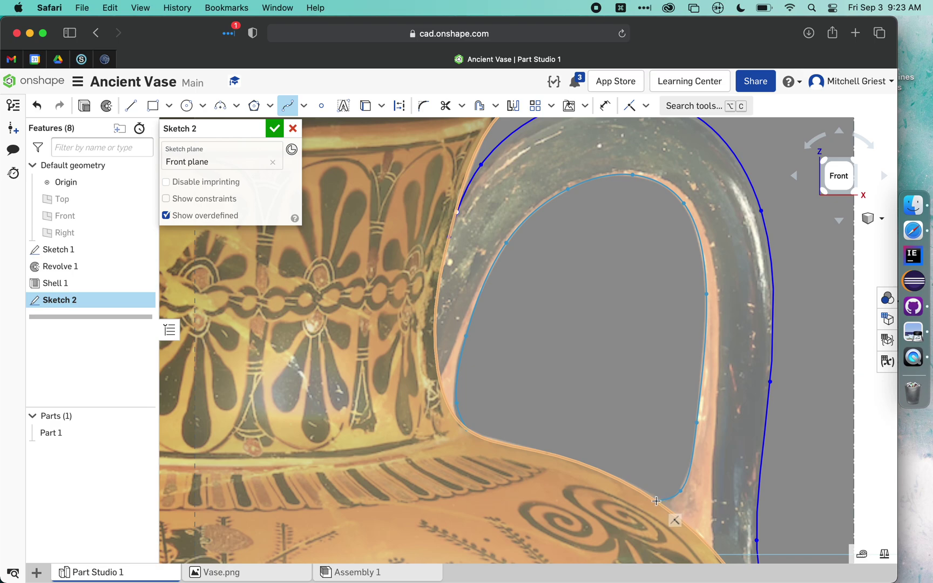
{"action": "left_click", "coordinate": [657, 501]}
{"action": "scroll", "coordinate": [626, 384], "scroll_direction": "down", "scroll_amount": 3}
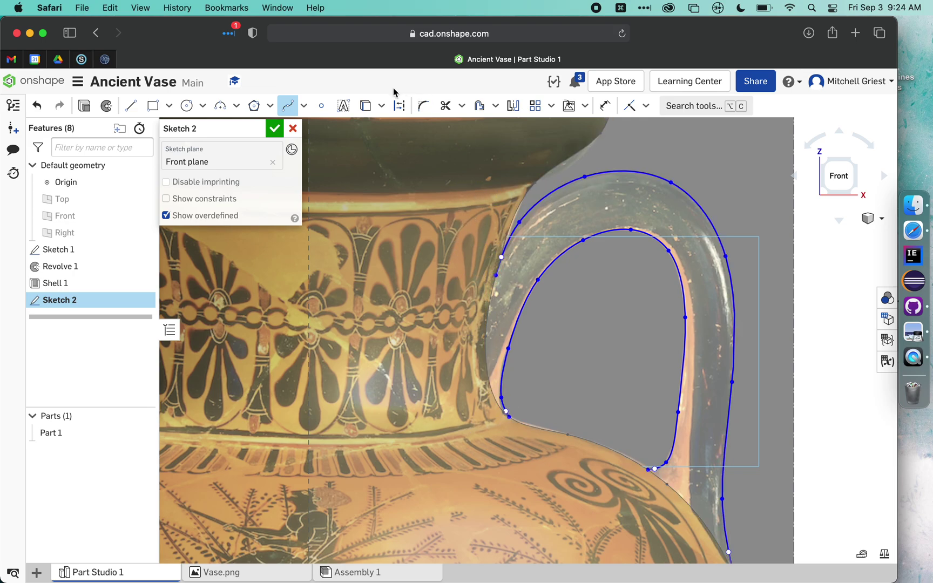
{"action": "left_click", "coordinate": [288, 106]}
- Reposition the outer handle spline's points near the neck and along the arch so the curve follows the handle in the image
{"action": "scroll", "coordinate": [502, 301], "scroll_direction": "up", "scroll_amount": 3}
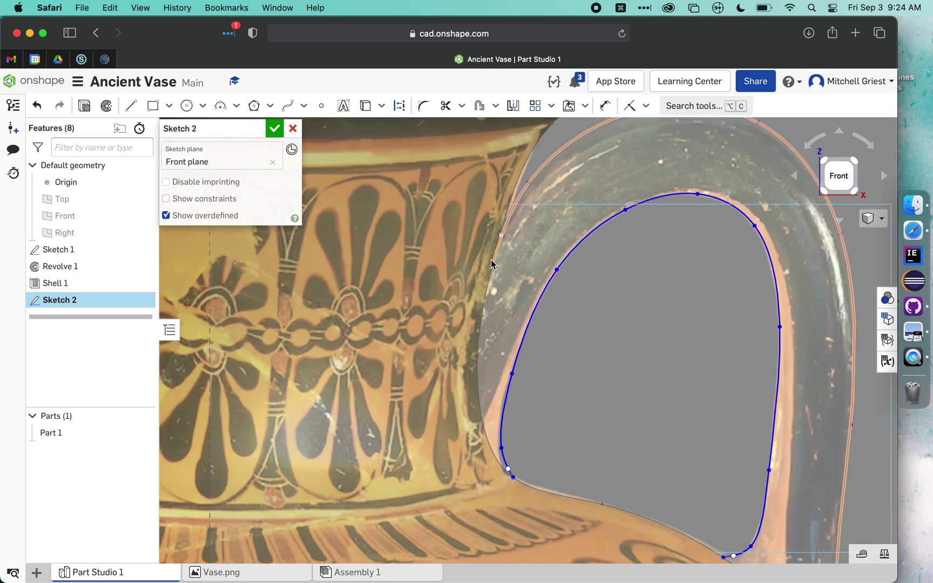
{"action": "mouse_move", "coordinate": [492, 261]}
{"action": "left_mouse_down"}
{"action": "mouse_move", "coordinate": [496, 246]}
{"action": "mouse_move", "coordinate": [495, 257]}
{"action": "left_mouse_up"}
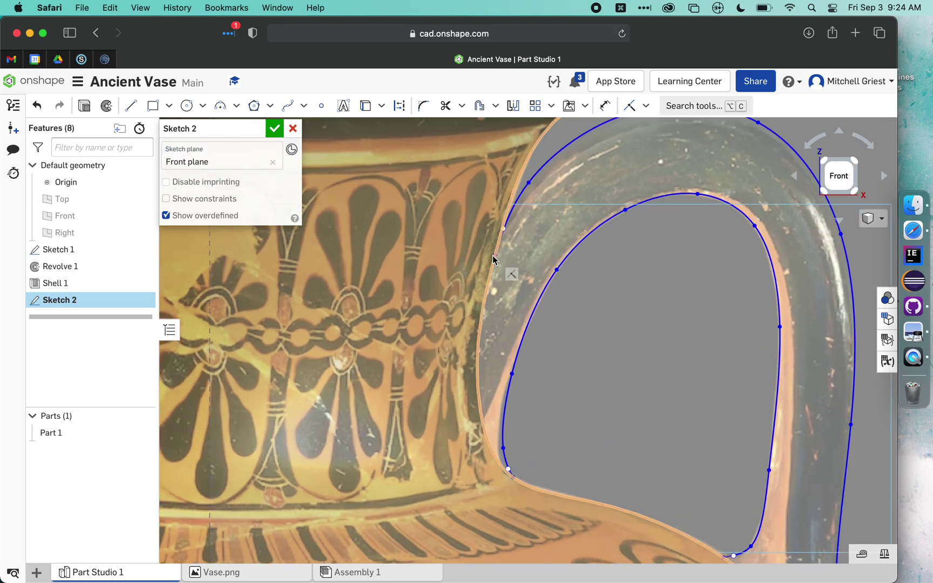
{"action": "left_click_drag", "start_coordinate": [530, 185], "coordinate": [533, 183]}
{"action": "scroll", "coordinate": [700, 192], "scroll_direction": "down", "scroll_amount": 2}
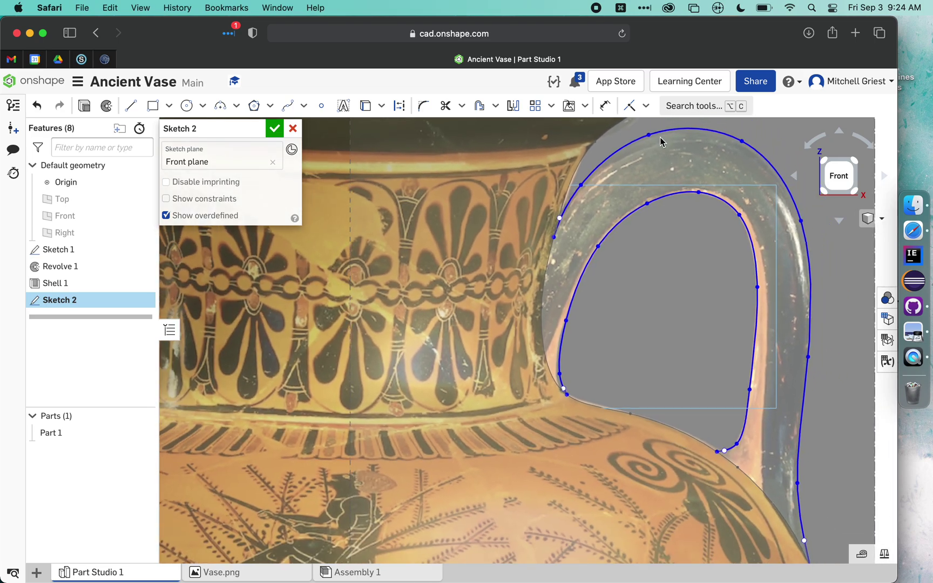
{"action": "left_click_drag", "start_coordinate": [650, 135], "coordinate": [656, 140]}
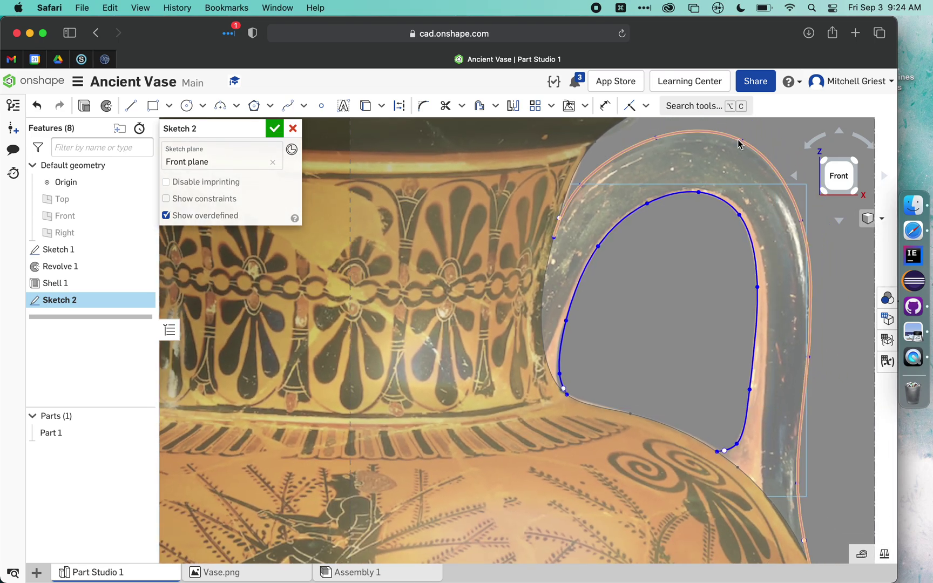
{"action": "left_click_drag", "start_coordinate": [742, 142], "coordinate": [736, 145]}
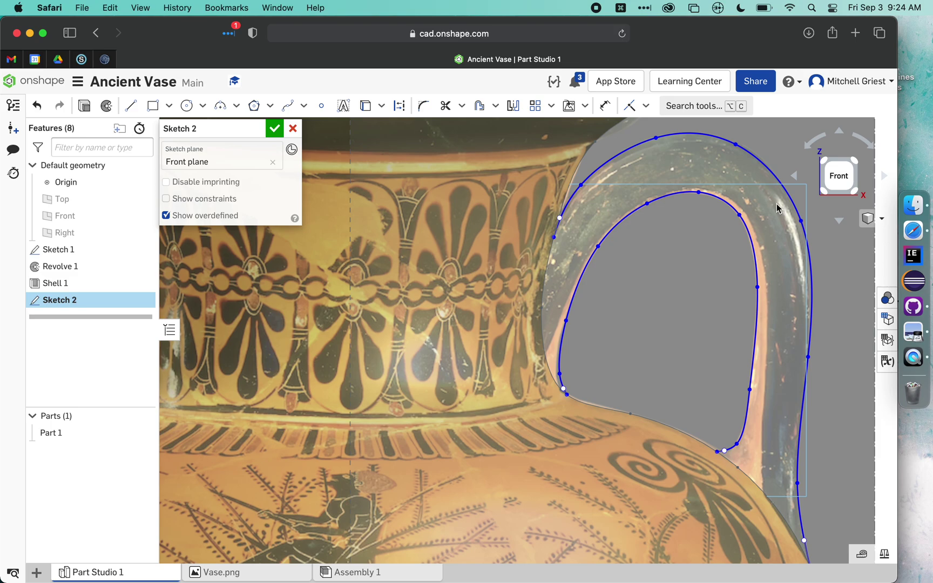
{"action": "left_click_drag", "start_coordinate": [802, 221], "coordinate": [794, 222]}
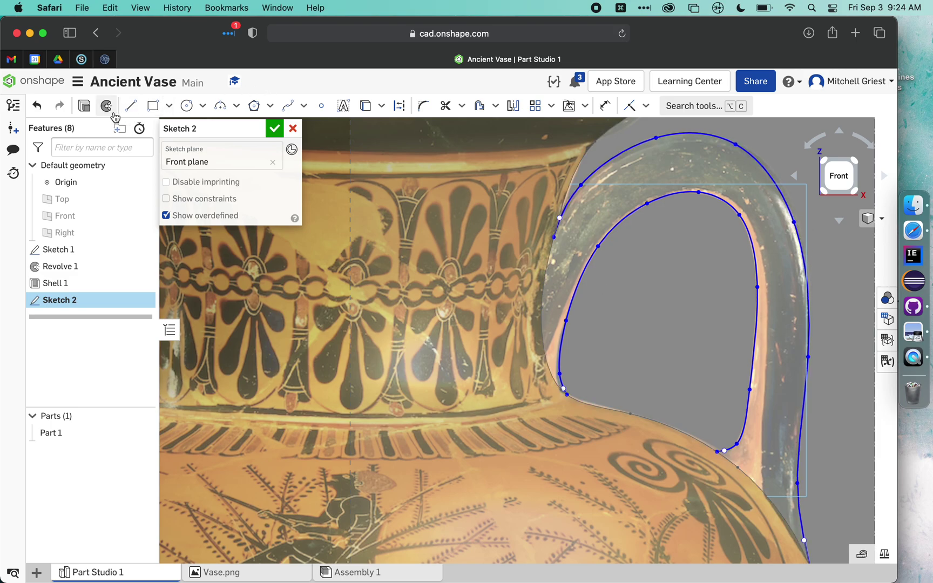
- Close the handle profile at the neck with four connected lines inside the vase, from the inner spline's end to the outer spline's end
{"action": "left_click", "coordinate": [130, 106]}
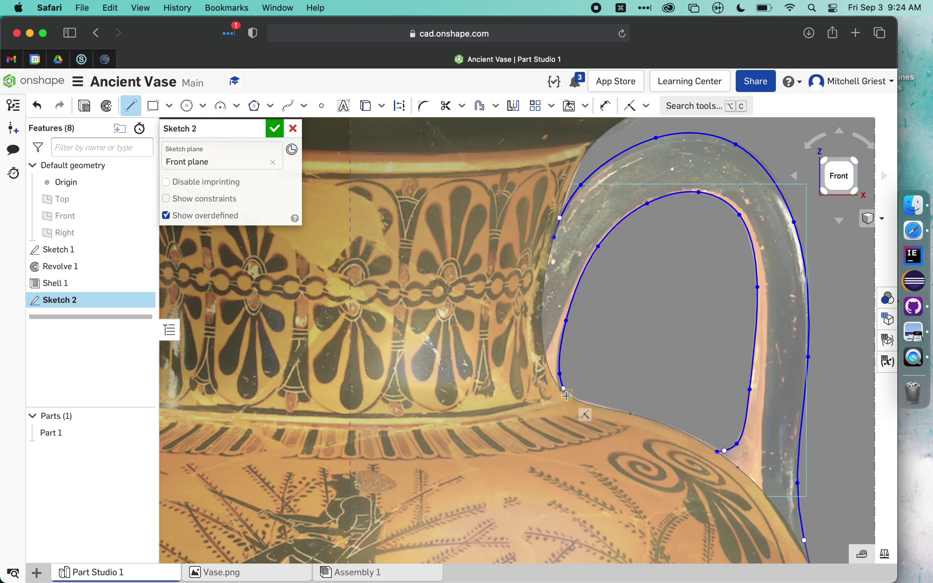
{"action": "left_click", "coordinate": [567, 395]}
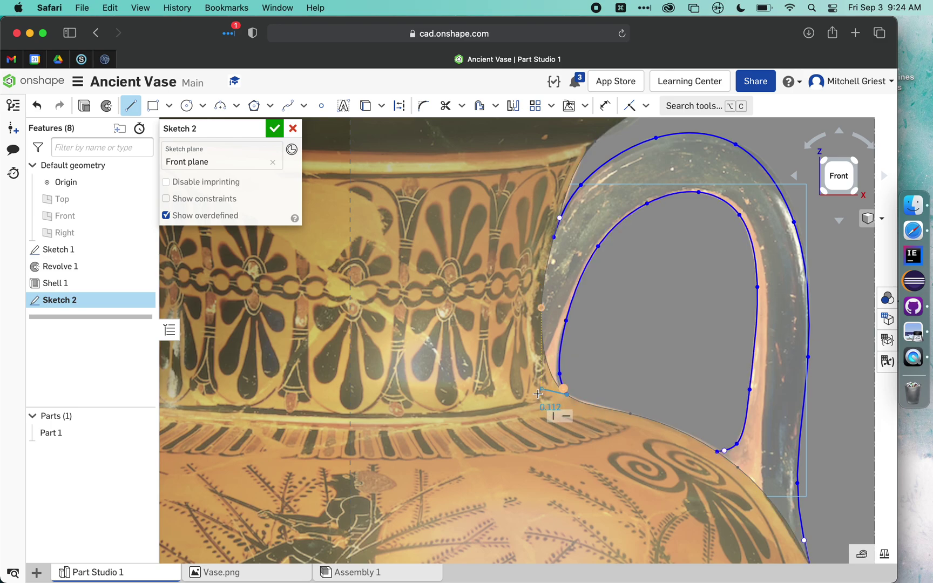
{"action": "left_click", "coordinate": [536, 395]}
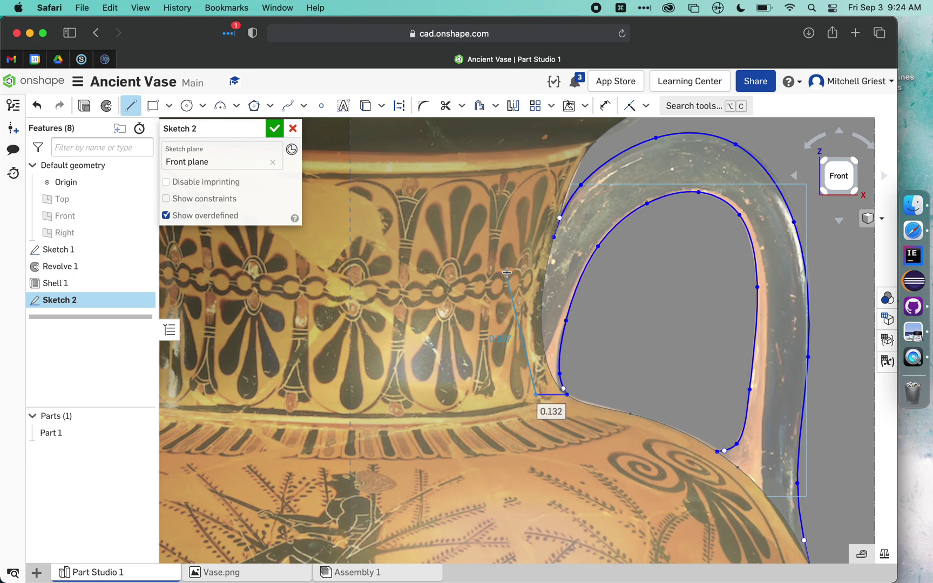
{"action": "left_click", "coordinate": [505, 352]}
{"action": "left_click", "coordinate": [517, 251]}
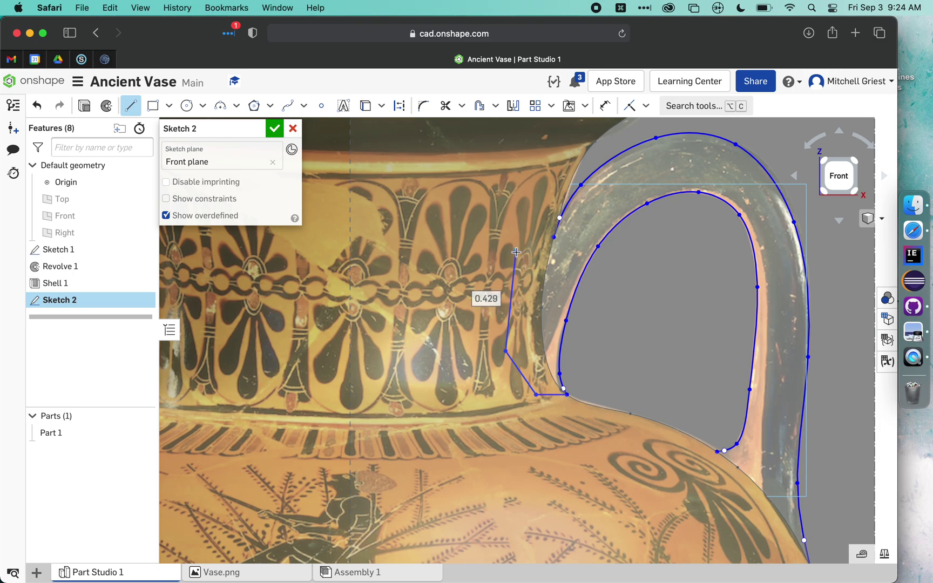
{"action": "left_click", "coordinate": [554, 237]}
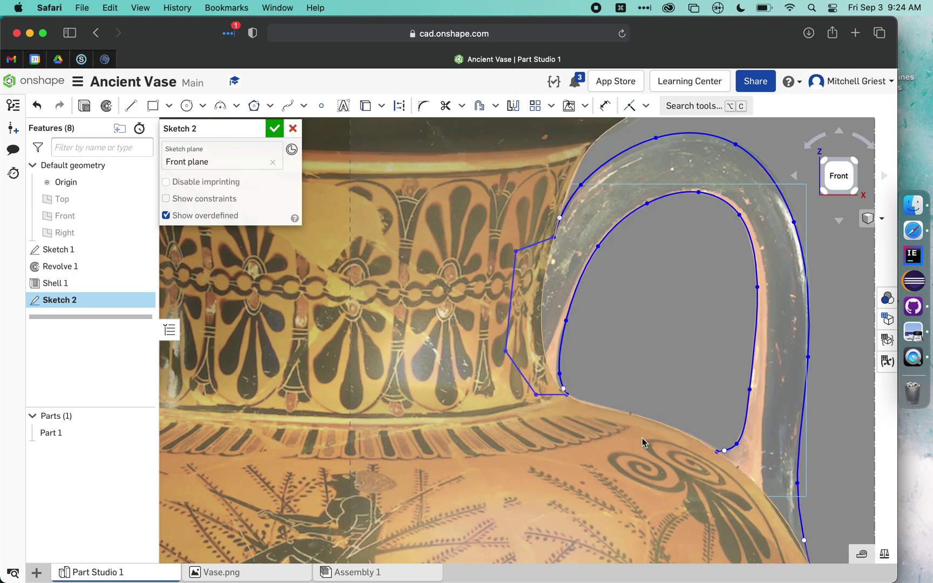
- Close the handle profile at the shoulder with three connected lines inside the body, joining the lower ends of the outer and inner splines
{"action": "left_click", "coordinate": [133, 108]}
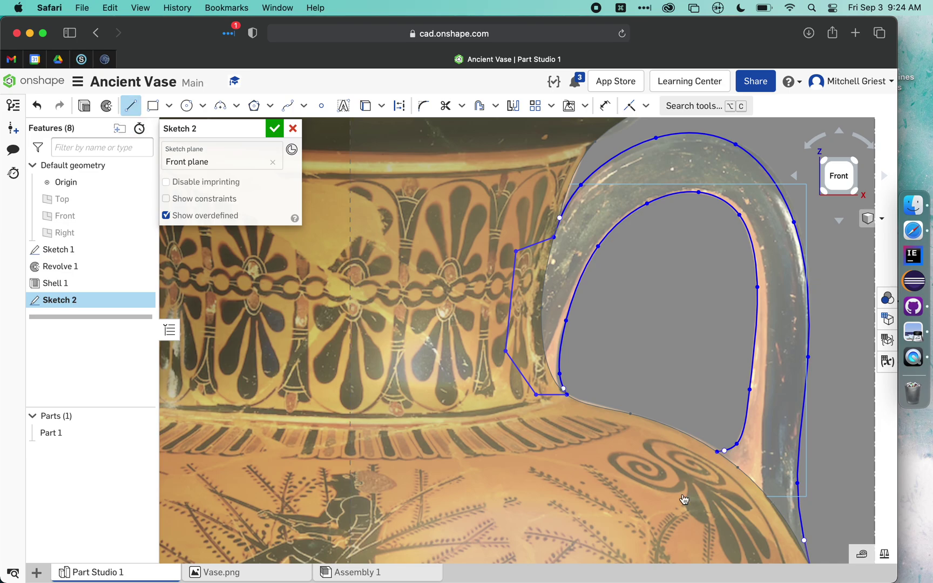
{"action": "scroll", "coordinate": [684, 499], "scroll_direction": "down", "scroll_amount": 2}
{"action": "scroll", "coordinate": [683, 494], "scroll_direction": "down", "scroll_amount": 5}
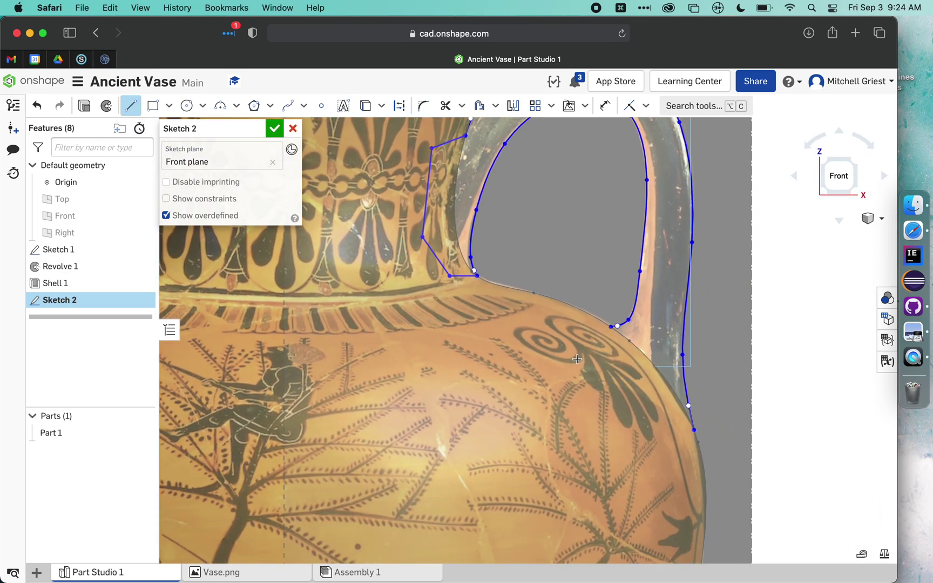
{"action": "left_click", "coordinate": [680, 428]}
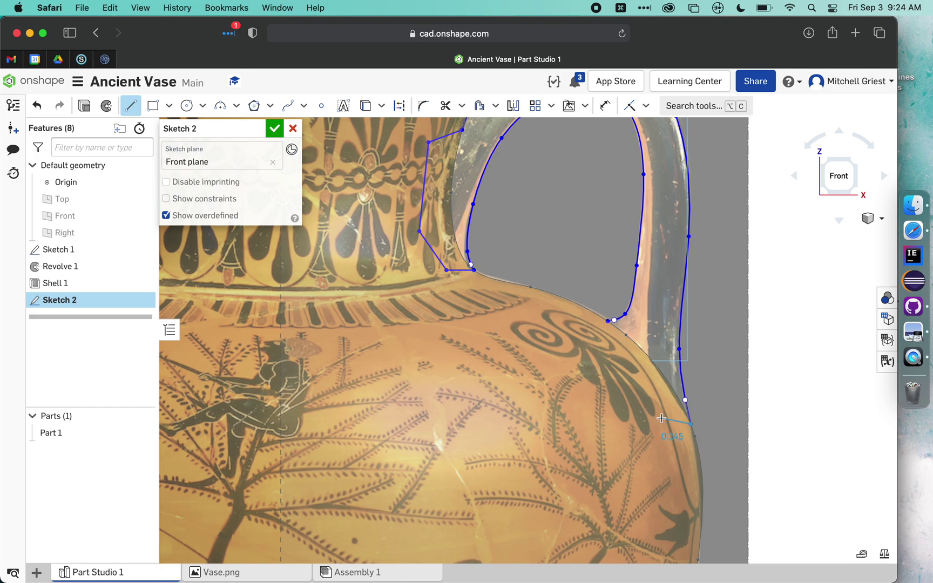
{"action": "left_click", "coordinate": [660, 418]}
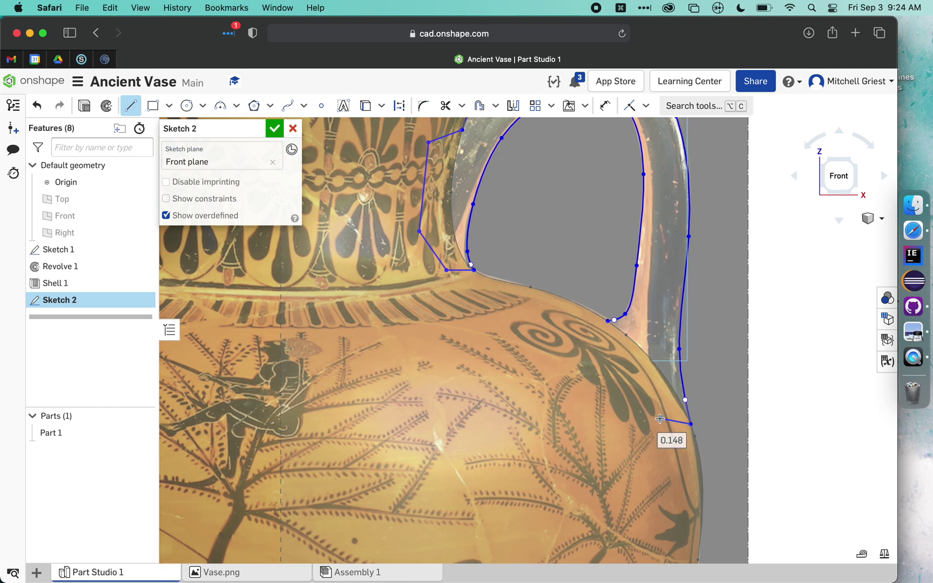
{"action": "left_click", "coordinate": [603, 346]}
{"action": "left_click", "coordinate": [608, 320]}
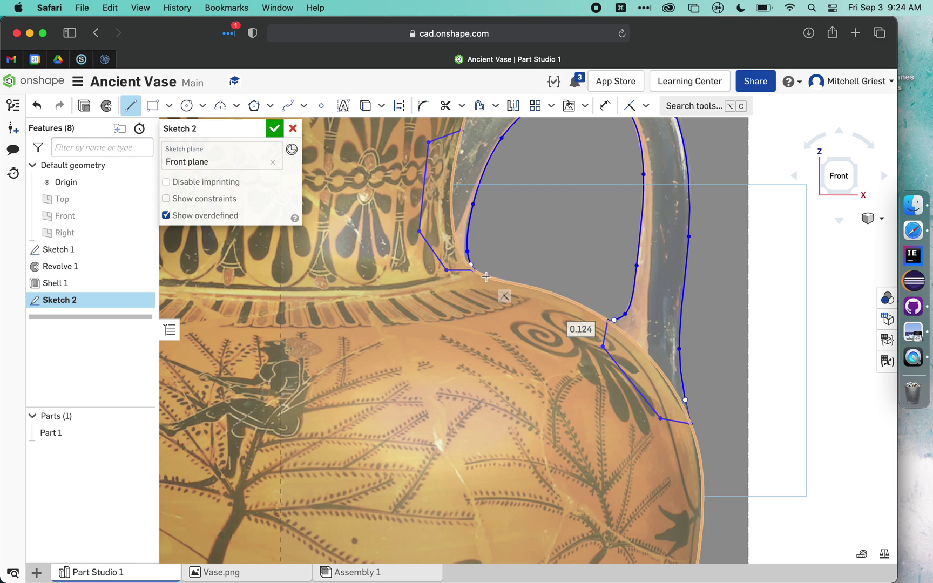
{"action": "key", "text": "Escape"}
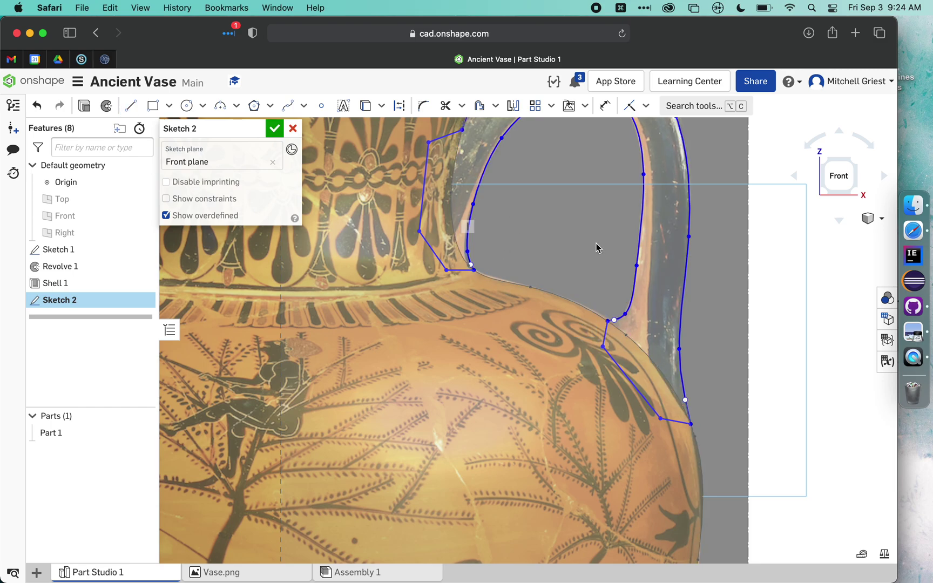
- Move the two inner corners of the closing lines at the neck closer to the wall and check the profile in an isometric view
{"action": "left_click_drag", "start_coordinate": [428, 142], "coordinate": [430, 151]}
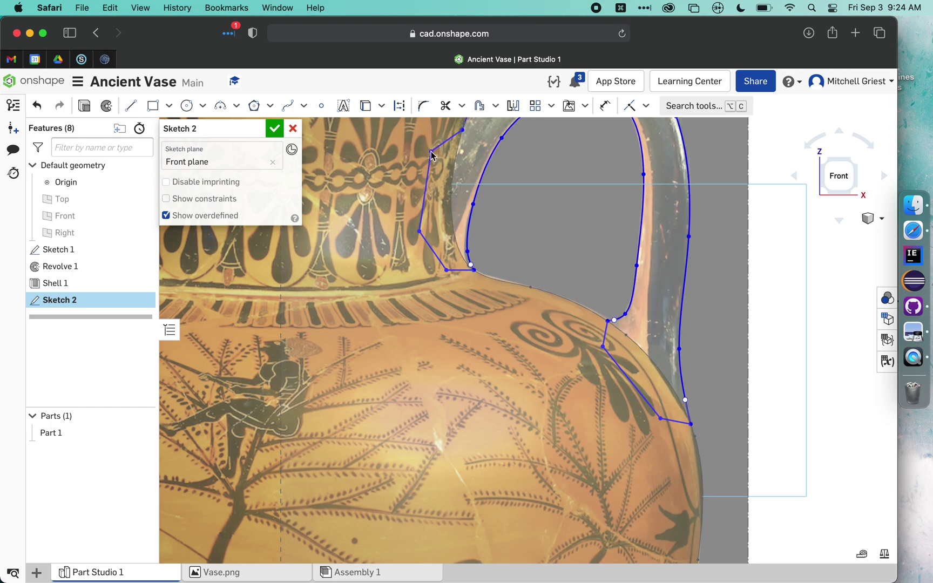
{"action": "left_click_drag", "start_coordinate": [425, 234], "coordinate": [427, 236]}
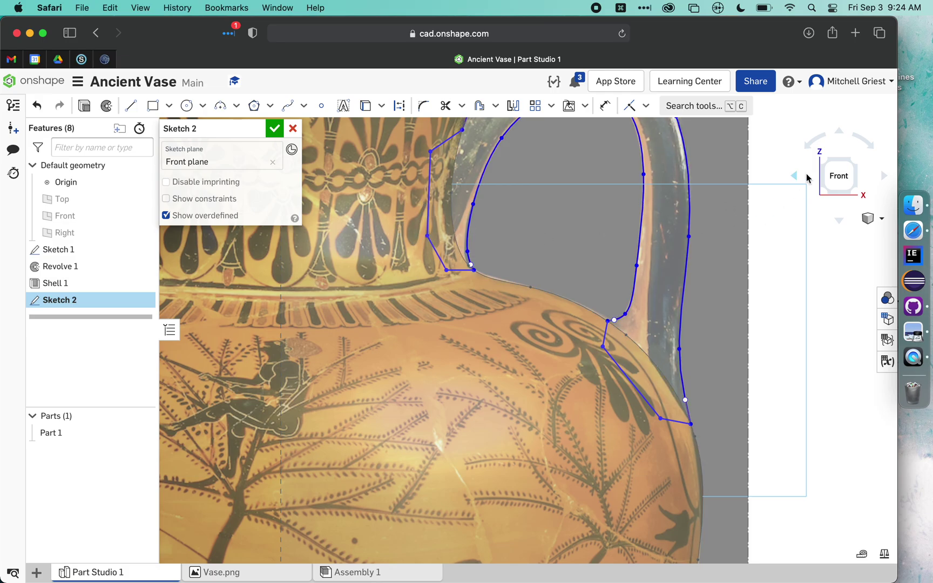
{"action": "left_click", "coordinate": [853, 163]}
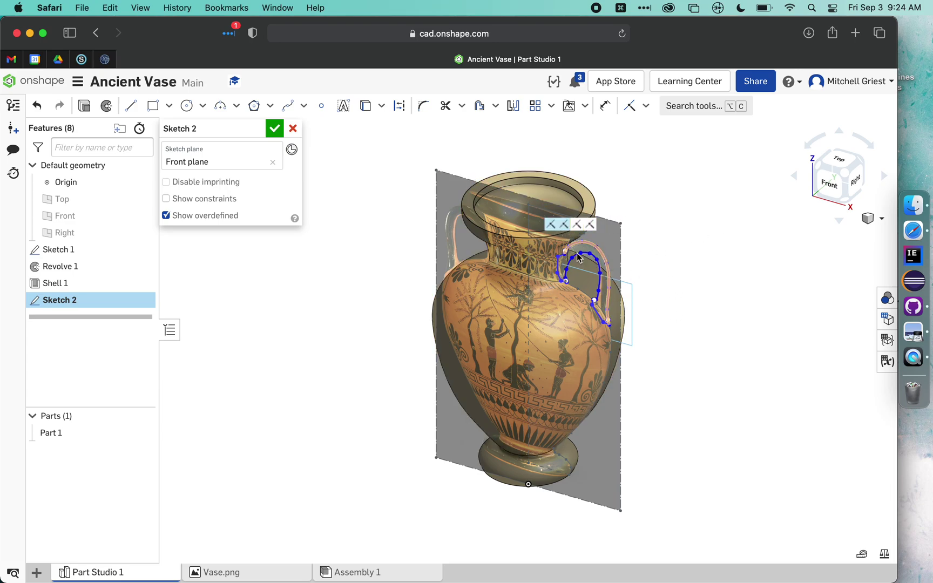
- Mirror the complete right-hand handle profile about the vase's vertical centre line, working in the front view
{"action": "left_click", "coordinate": [829, 188]}
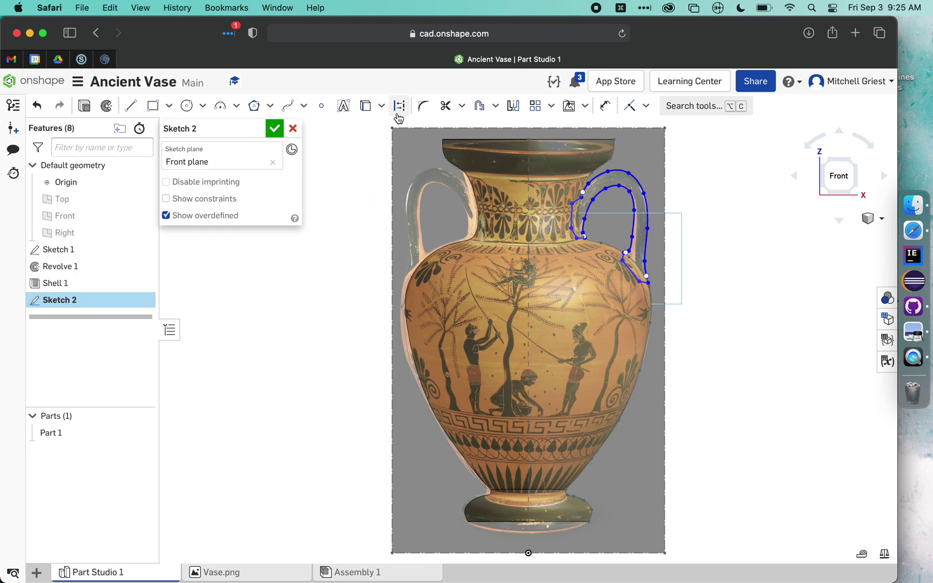
{"action": "left_click", "coordinate": [516, 107]}
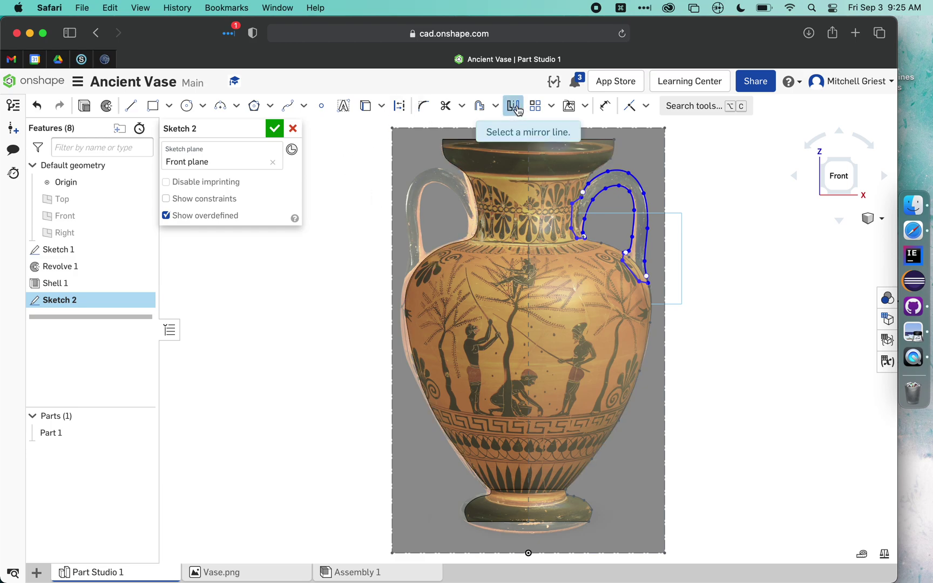
{"action": "left_click", "coordinate": [528, 180]}
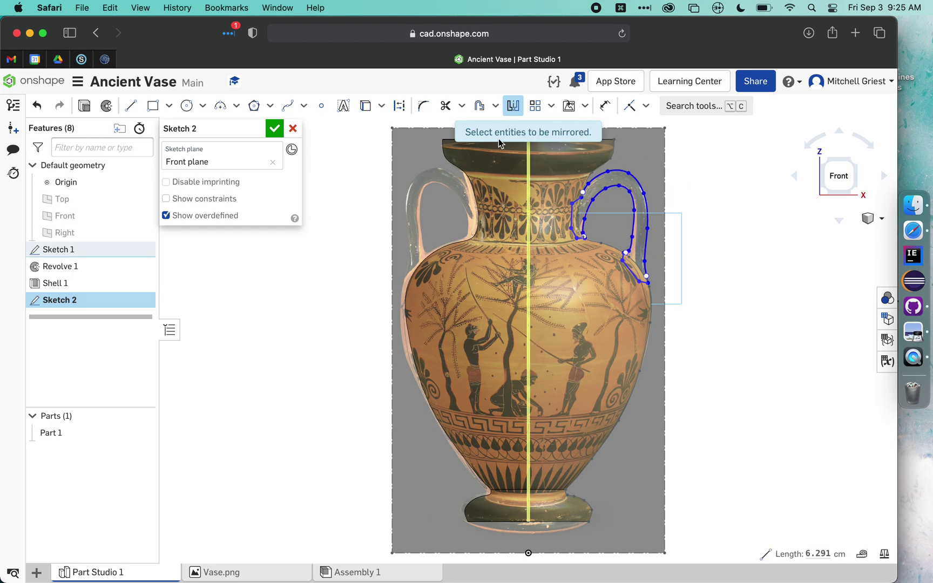
{"action": "mouse_move", "coordinate": [701, 143]}
{"action": "left_mouse_down"}
{"action": "mouse_move", "coordinate": [615, 222]}
{"action": "mouse_move", "coordinate": [560, 293]}
{"action": "left_mouse_up"}
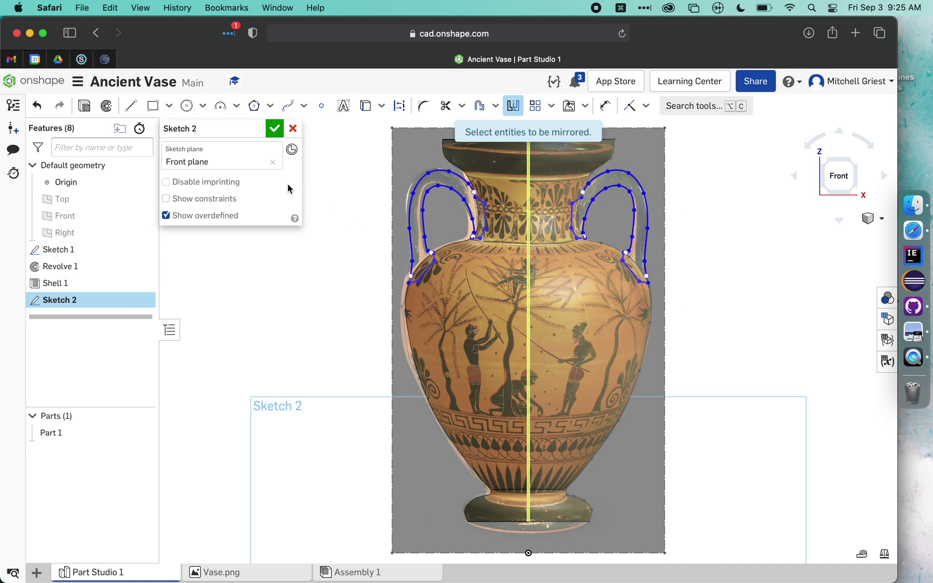
- Accept the handle sketch and hide Sketch 1 with its reference image, then inspect the handle profiles on the vase at an angle
{"action": "left_click", "coordinate": [273, 129]}
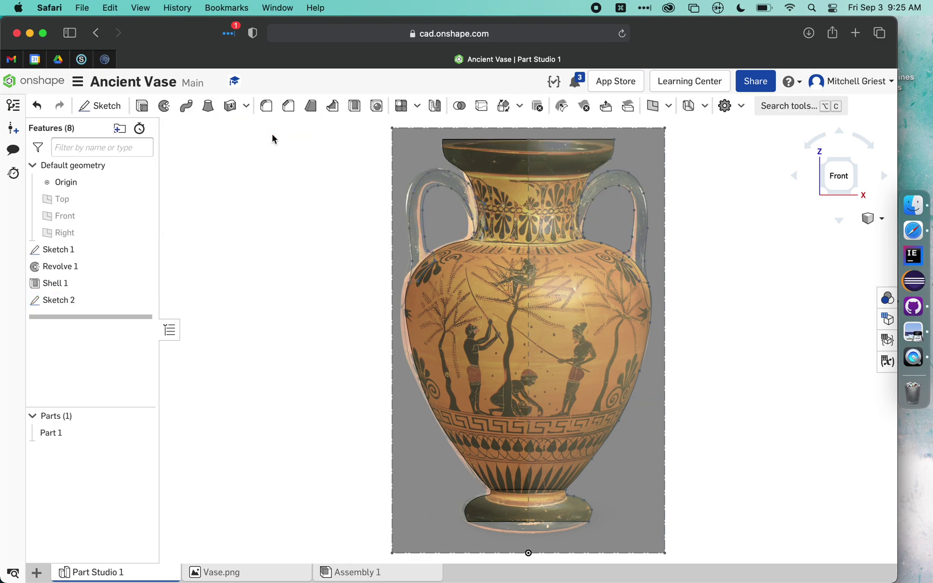
{"action": "left_click", "coordinate": [142, 250]}
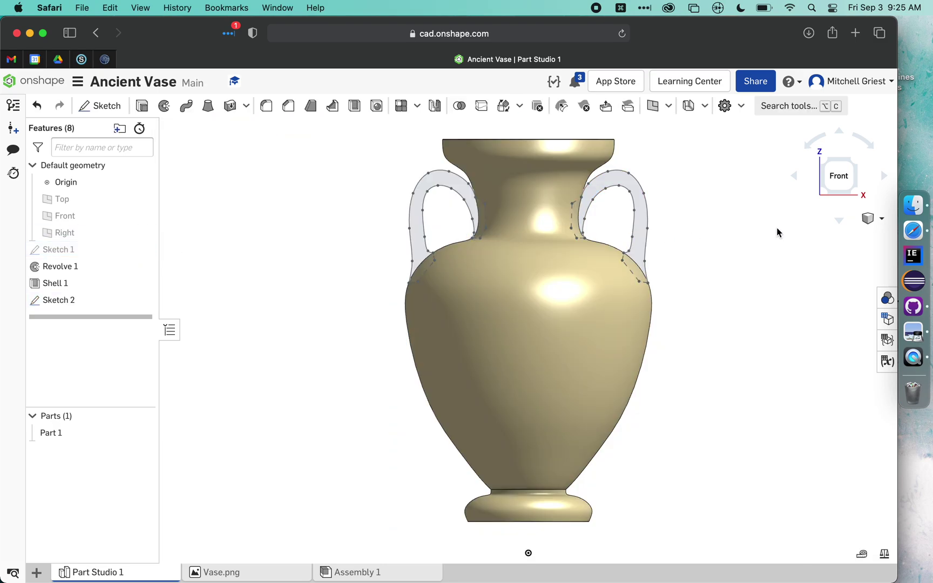
{"action": "right_click_drag", "start_coordinate": [777, 232], "coordinate": [753, 241]}
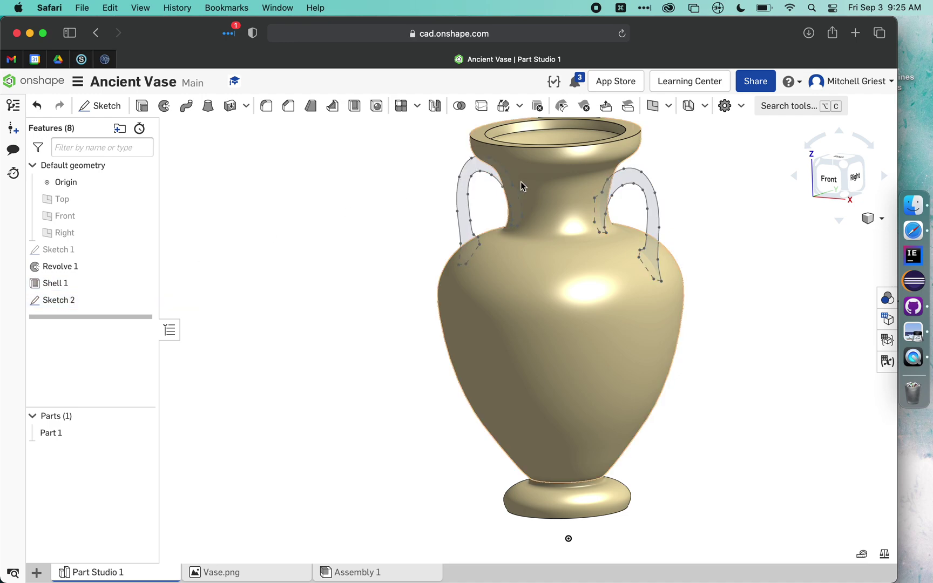
- Extrude both handle profiles of Sketch 2 symmetrically about the sketch plane, adding them to the vase body
{"action": "left_click", "coordinate": [844, 172]}
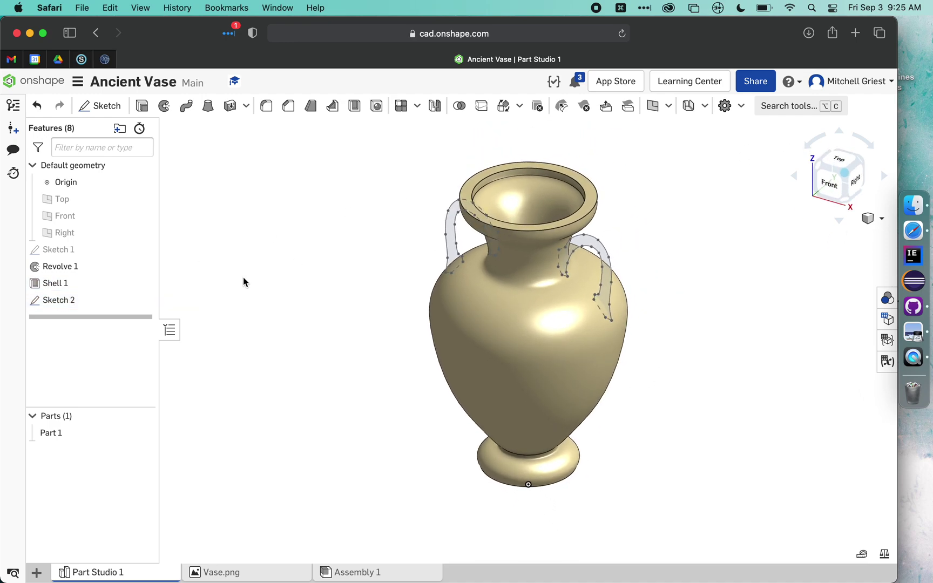
{"action": "left_click", "coordinate": [65, 300]}
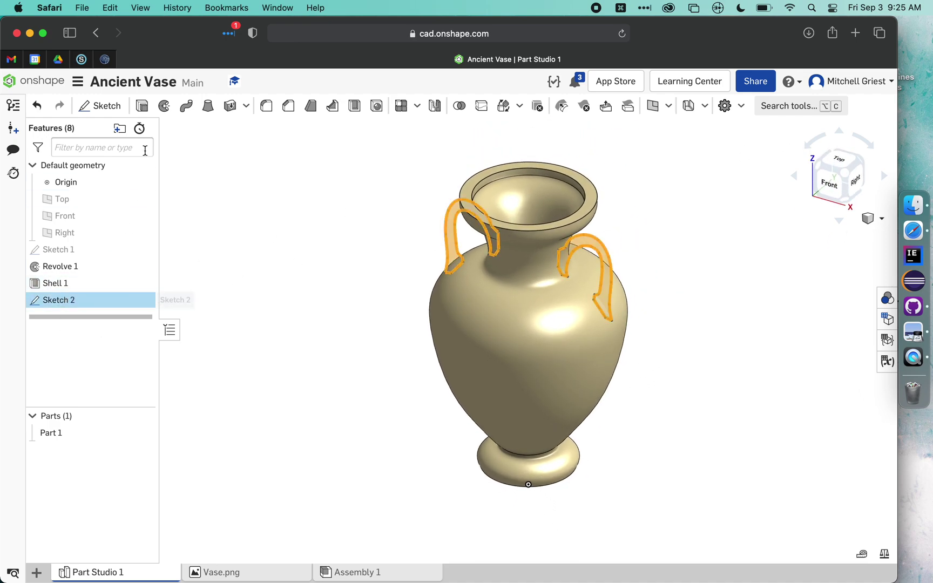
{"action": "left_click", "coordinate": [143, 107]}
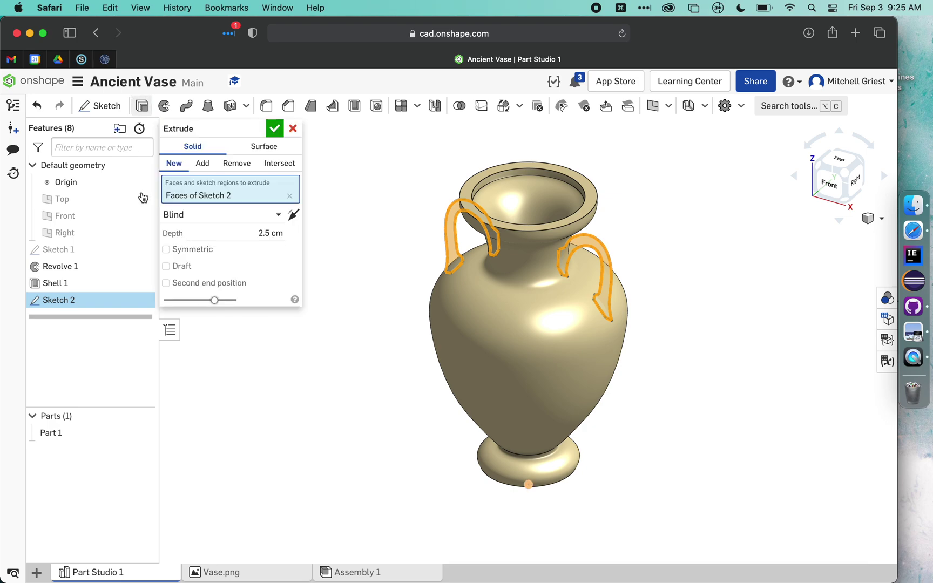
{"action": "left_click", "coordinate": [857, 187]}
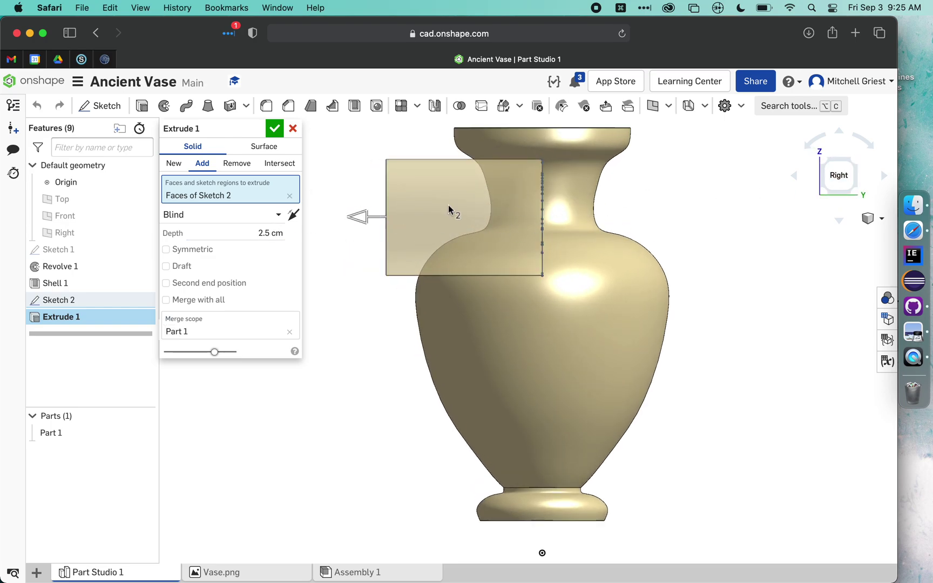
{"action": "left_click", "coordinate": [194, 252]}
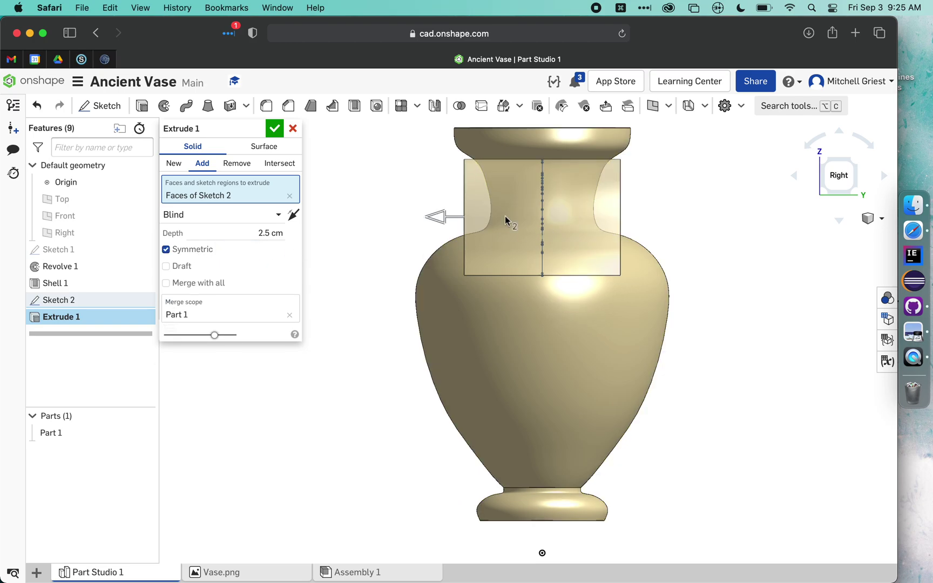
- Try a depth of 0.6 cm for the symmetric handle extrusion
{"action": "left_click", "coordinate": [249, 233]}
{"action": "type", "text": ".6"}
{"action": "key", "text": "Return"}
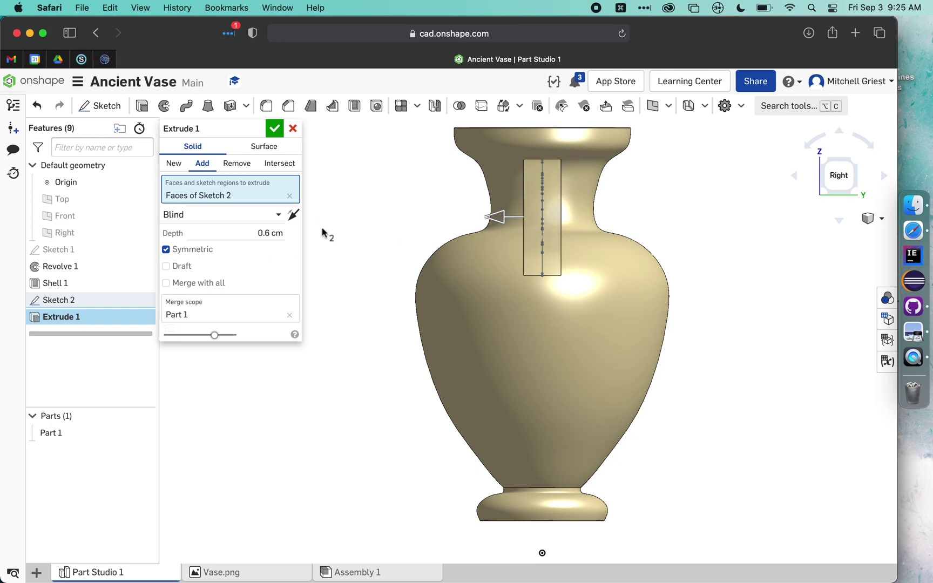
- Set the handle extrusion depth to 0.5 cm, accept the feature and view the solid handles at an angle
{"action": "left_click", "coordinate": [267, 233]}
{"action": "type", "text": ".5"}
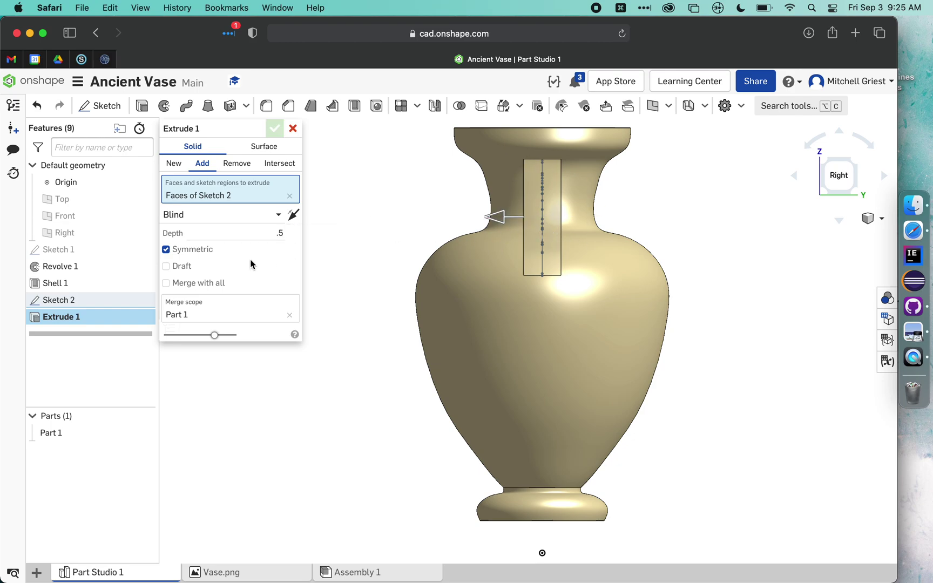
{"action": "key", "text": "Return"}
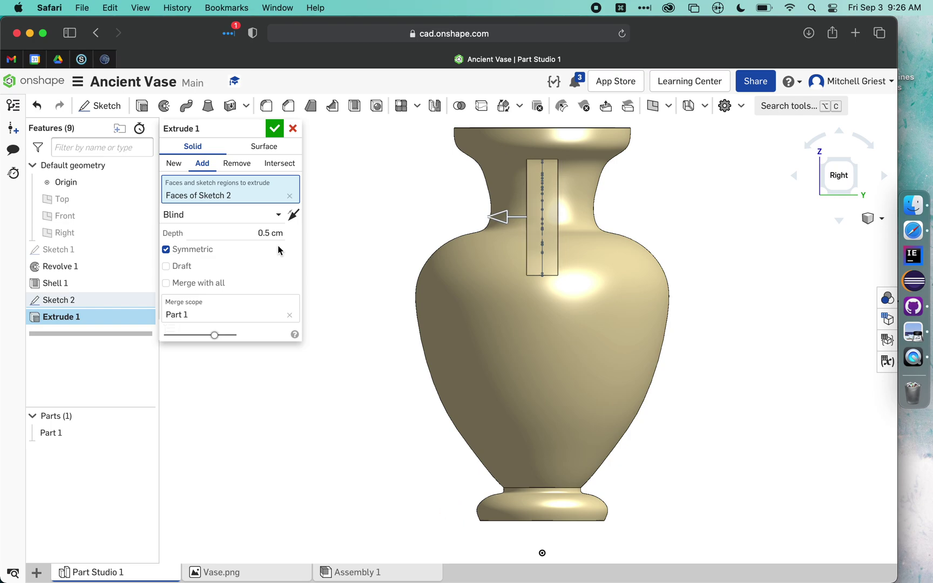
{"action": "left_click", "coordinate": [274, 130]}
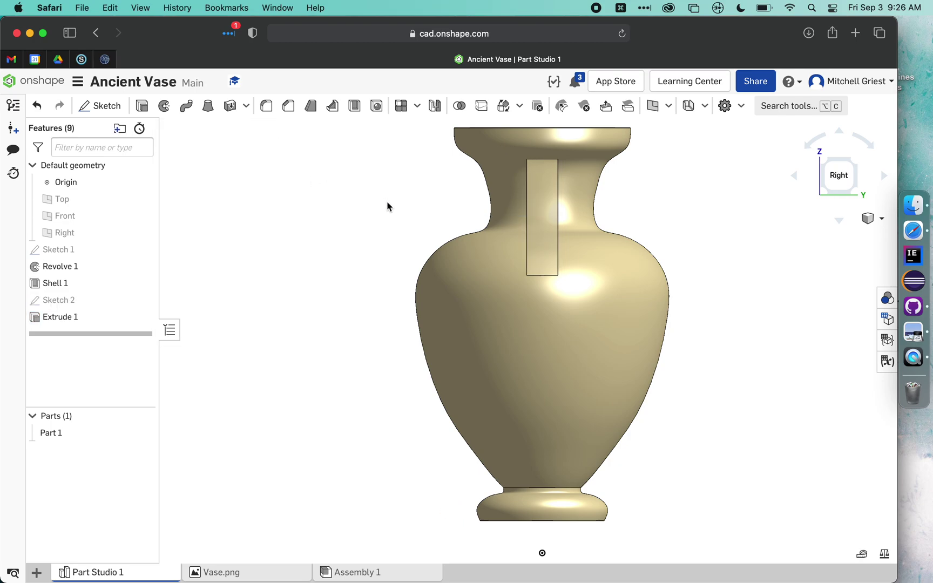
{"action": "key", "text": "p"}
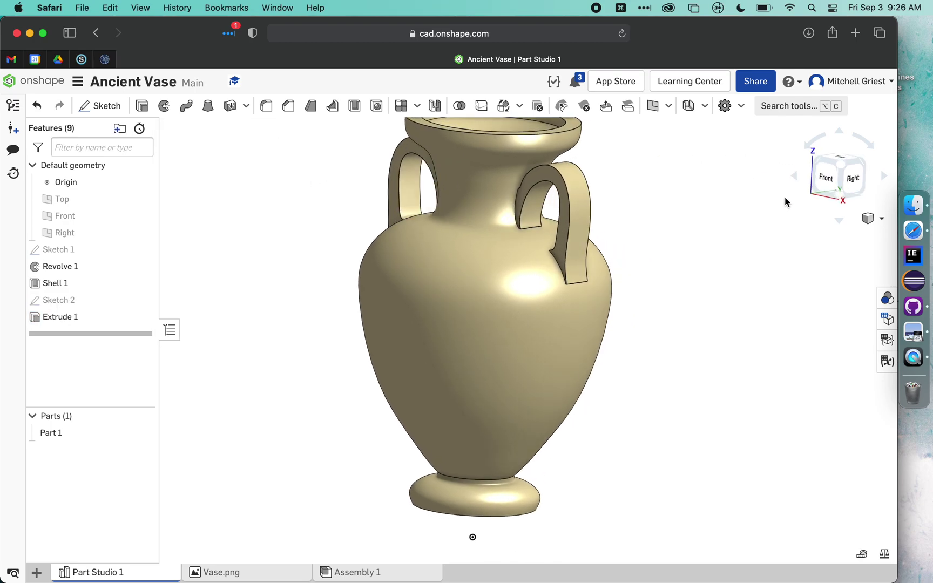
{"action": "right_click_drag", "start_coordinate": [692, 223], "coordinate": [698, 260]}
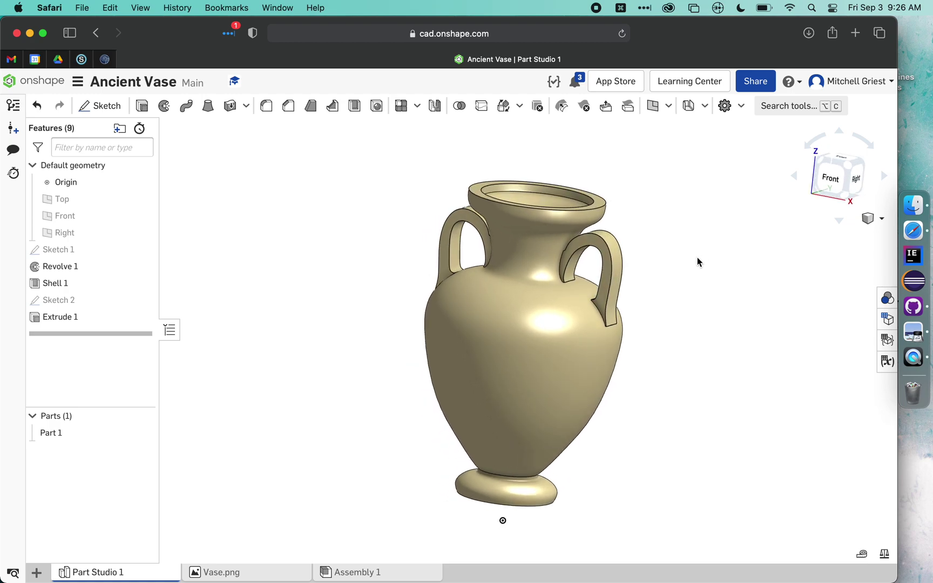
{"action": "left_click", "coordinate": [610, 277]}
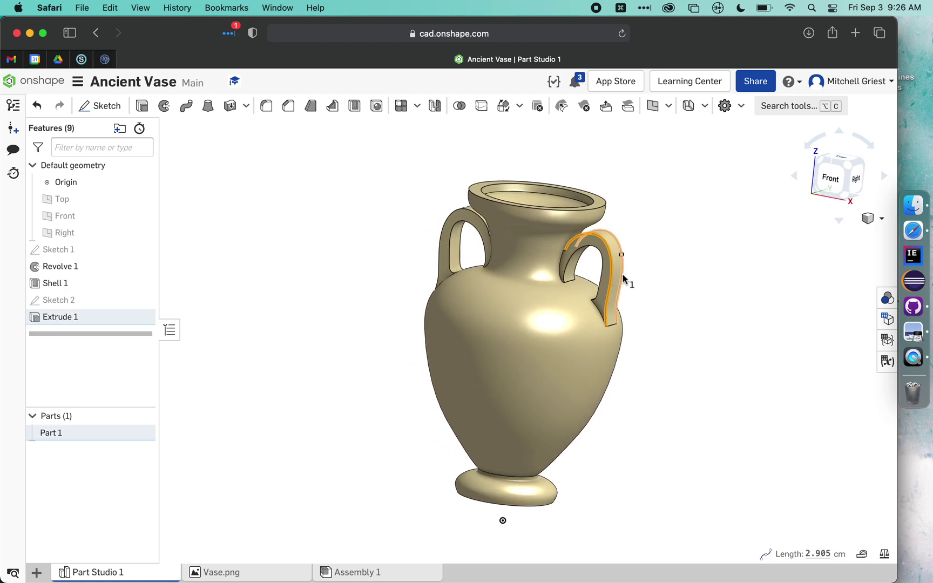
{"action": "left_click", "coordinate": [621, 275]}
{"action": "left_click", "coordinate": [452, 215]}
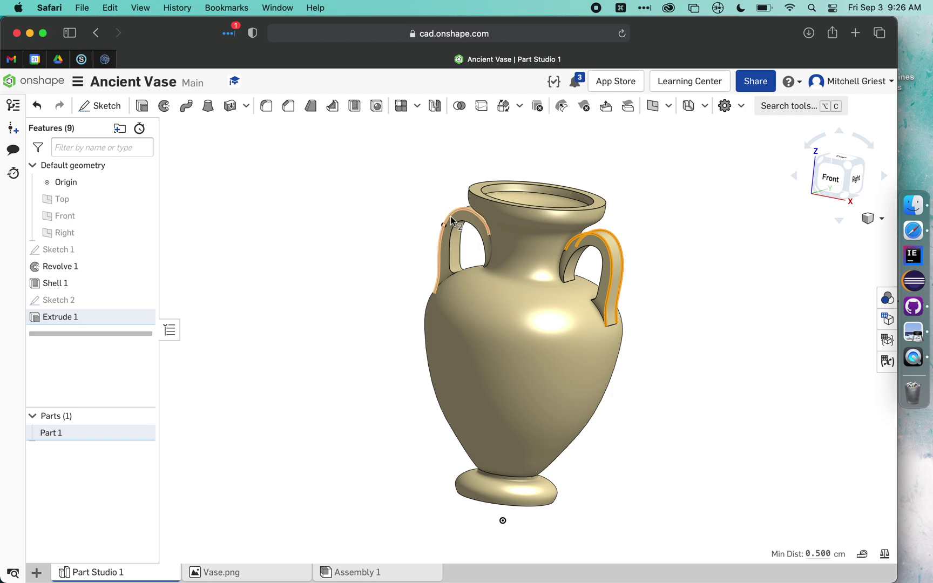
{"action": "right_click_drag", "start_coordinate": [666, 225], "coordinate": [548, 262]}
{"action": "left_click", "coordinate": [528, 236]}
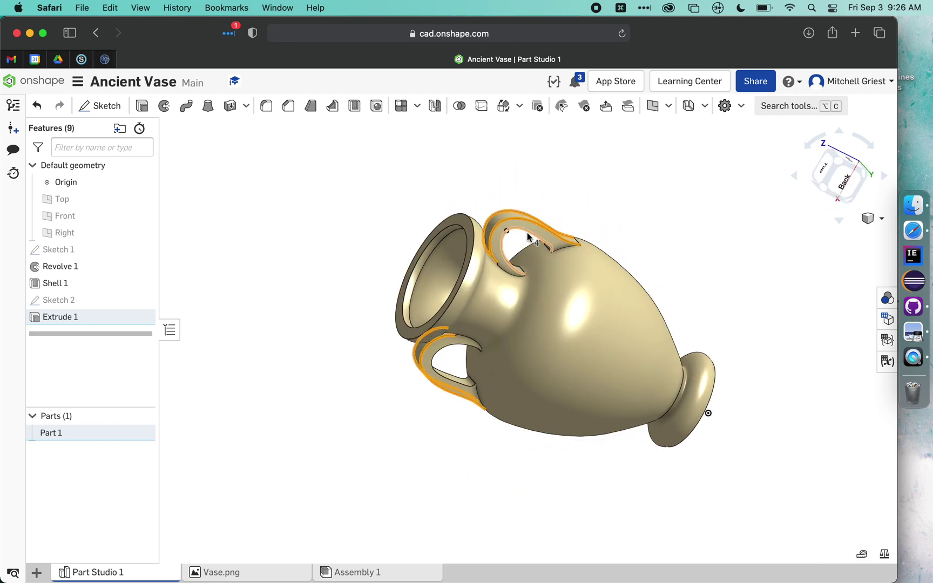
{"action": "left_click", "coordinate": [435, 358]}
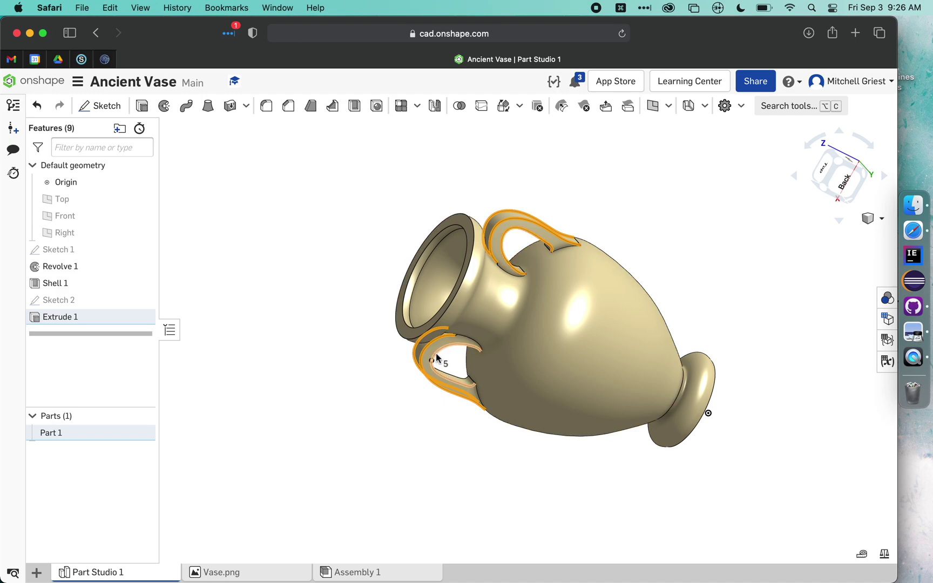
{"action": "right_click_drag", "start_coordinate": [365, 383], "coordinate": [514, 261]}
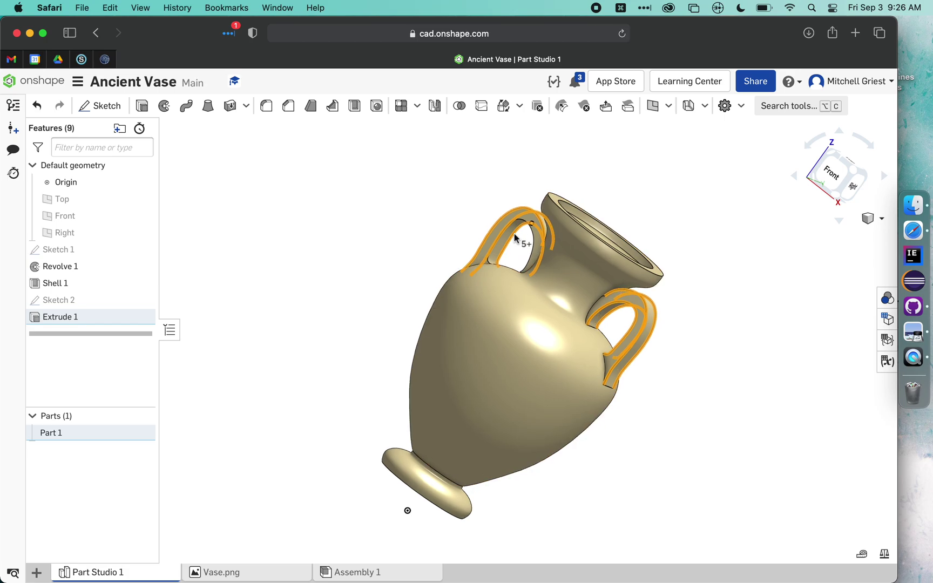
{"action": "scroll", "coordinate": [417, 220], "scroll_direction": "up", "scroll_amount": 3}
{"action": "right_click_drag", "start_coordinate": [417, 221], "coordinate": [393, 246]}
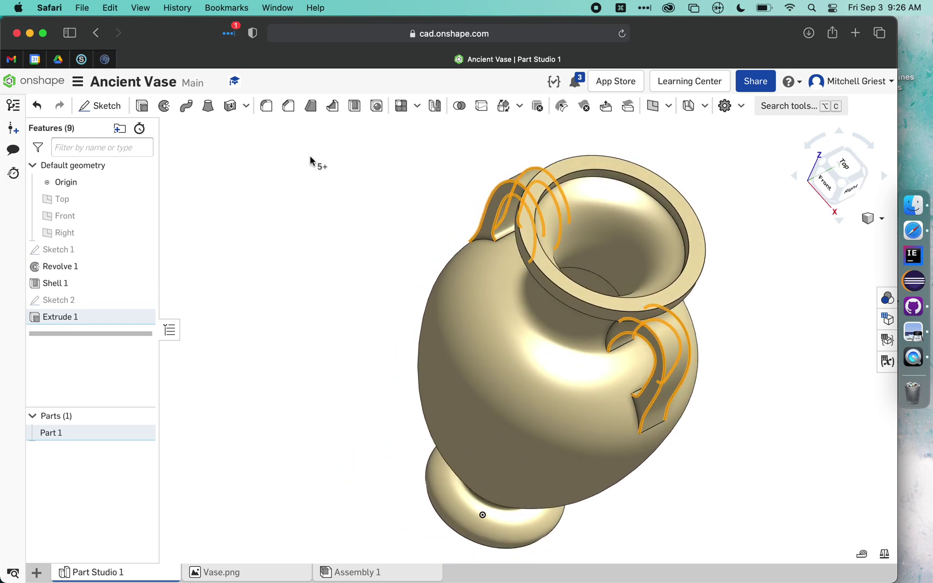
{"action": "left_click", "coordinate": [265, 115]}
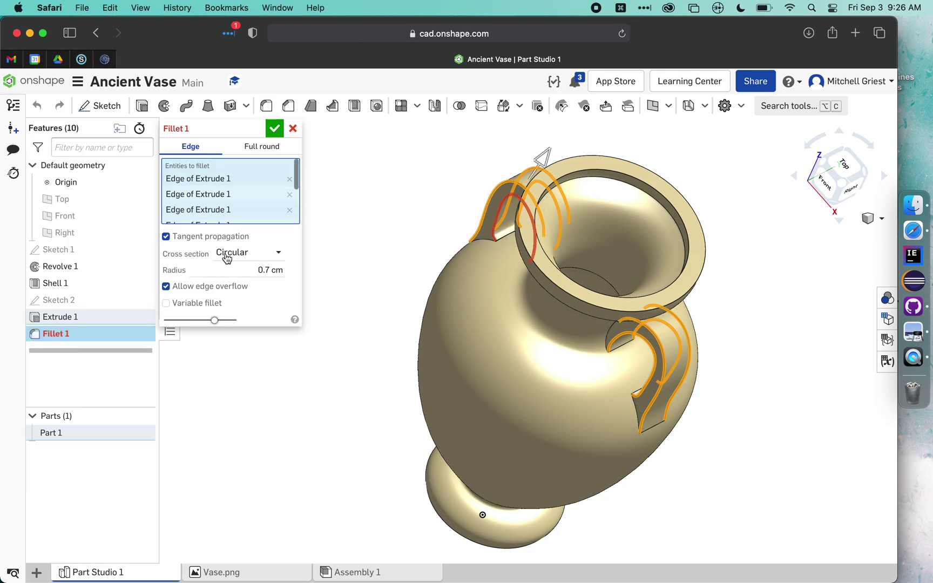
{"action": "left_click", "coordinate": [249, 271]}
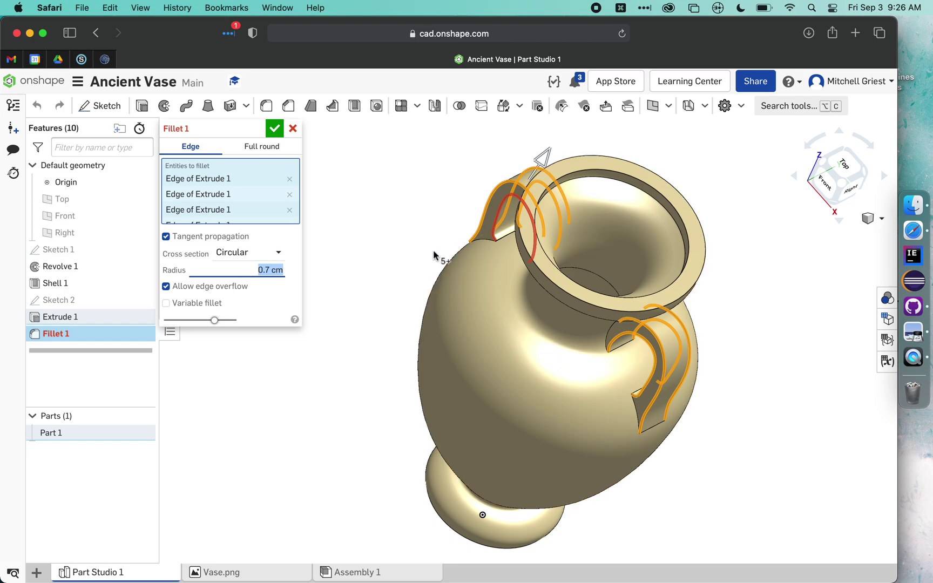
{"action": "type", "text": ".2"}
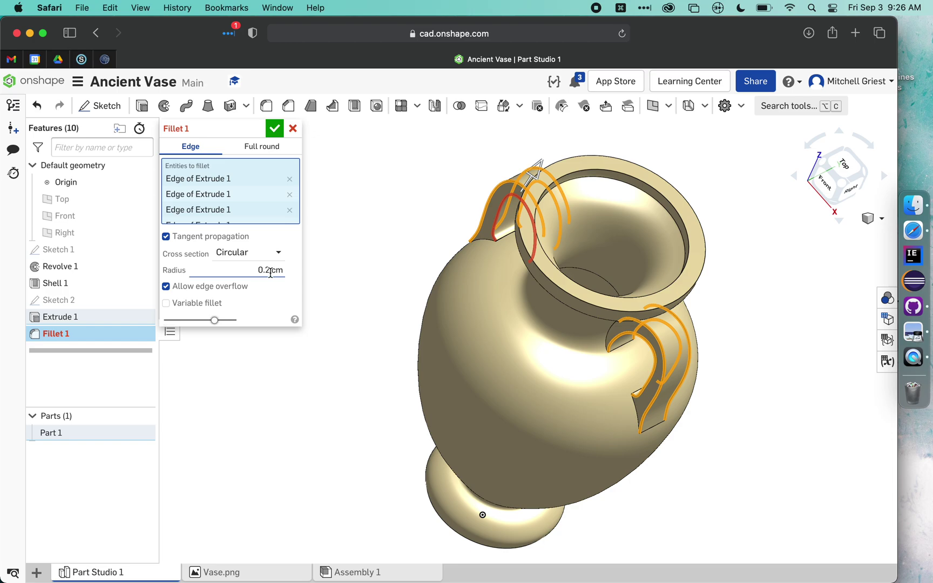
{"action": "left_click", "coordinate": [257, 271]}
{"action": "type", "text": ".1"}
{"action": "key", "text": "Return"}
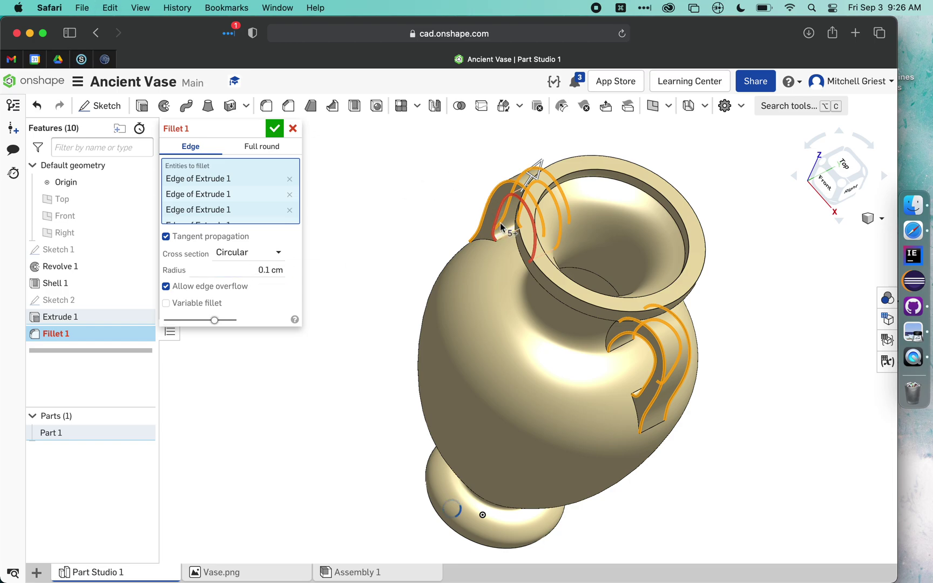
{"action": "left_click", "coordinate": [292, 129]}
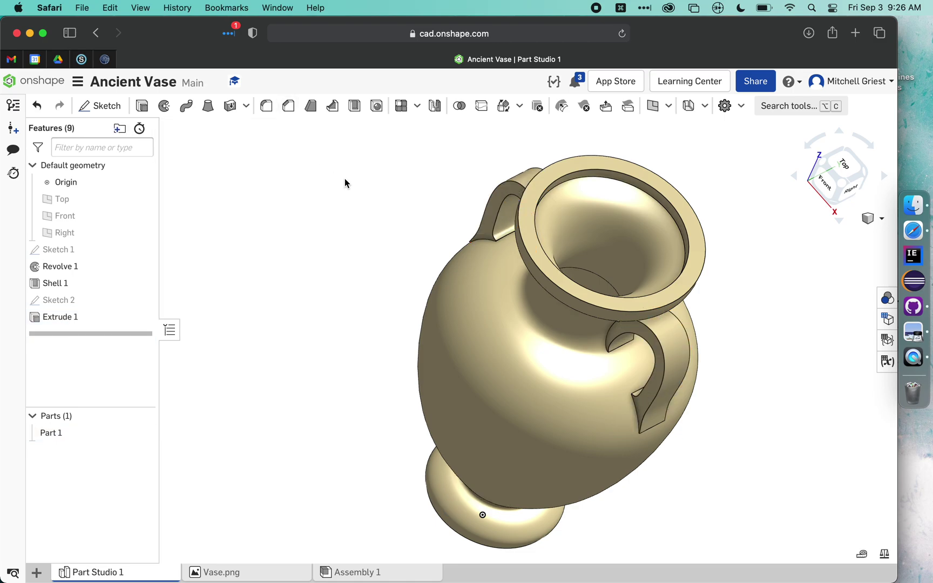
- Start a fillet on the four outer edges of the handles, covering the front and back edge of each handle
{"action": "left_click", "coordinate": [489, 208]}
{"action": "left_click", "coordinate": [663, 386]}
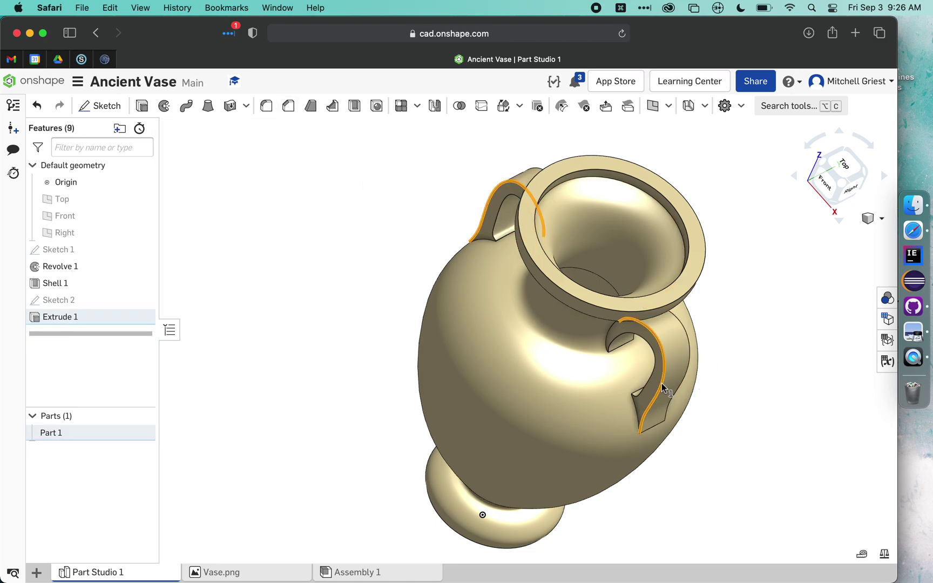
{"action": "right_click_drag", "start_coordinate": [741, 329], "coordinate": [654, 371]}
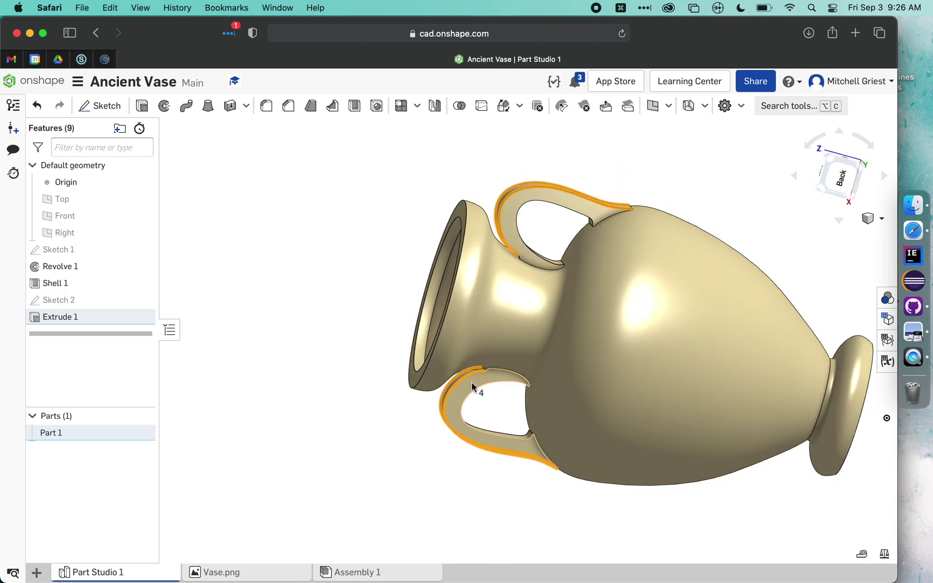
{"action": "right_click_drag", "start_coordinate": [399, 440], "coordinate": [465, 432]}
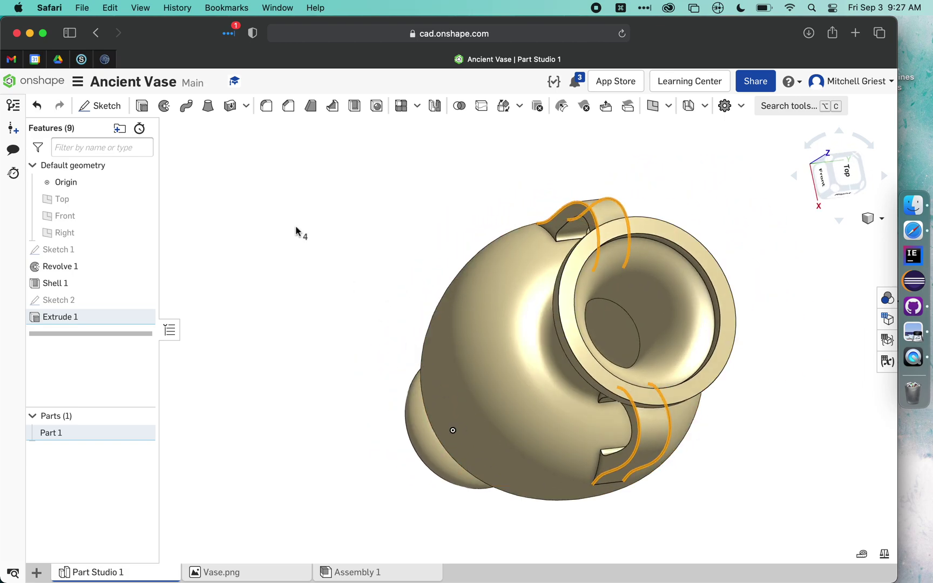
{"action": "left_click", "coordinate": [267, 107]}
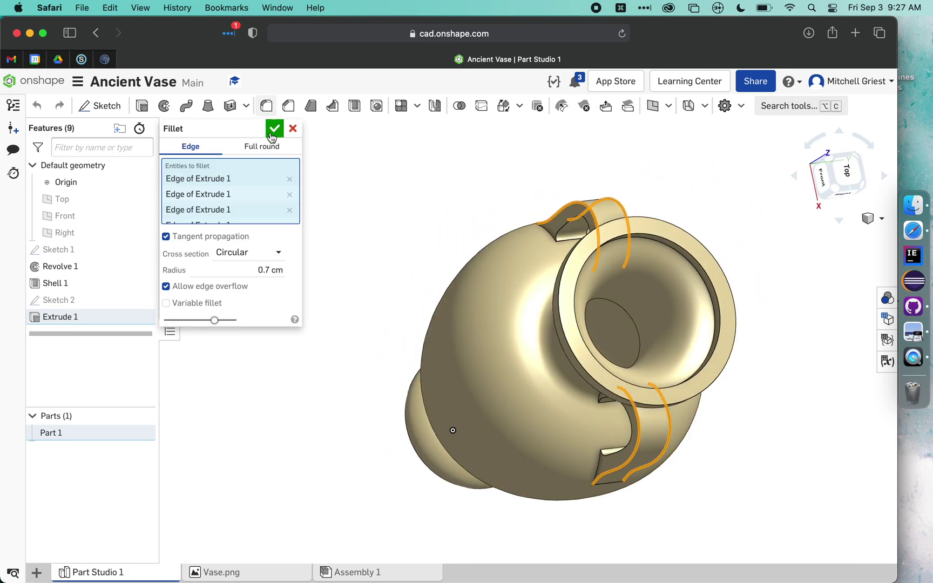
- Try a radius of 0.2 cm for the fillet on the handles' outer edges
{"action": "double_click", "coordinate": [253, 272]}
{"action": "type", "text": "0.2"}
{"action": "key", "text": "Return"}
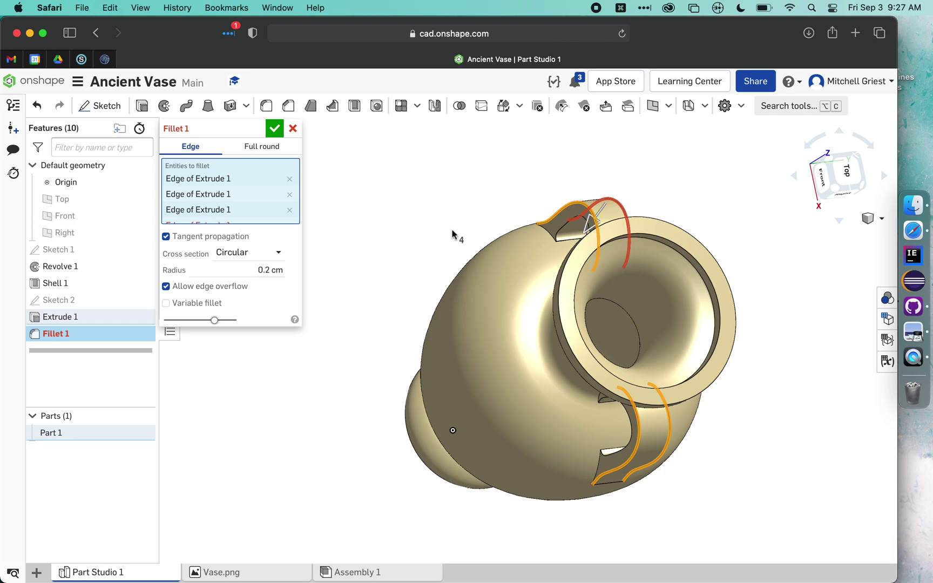
- Set the radius of the handles' outer edge fillet to 0.1 cm and accept the feature
{"action": "right_click_drag", "start_coordinate": [452, 232], "coordinate": [534, 261]}
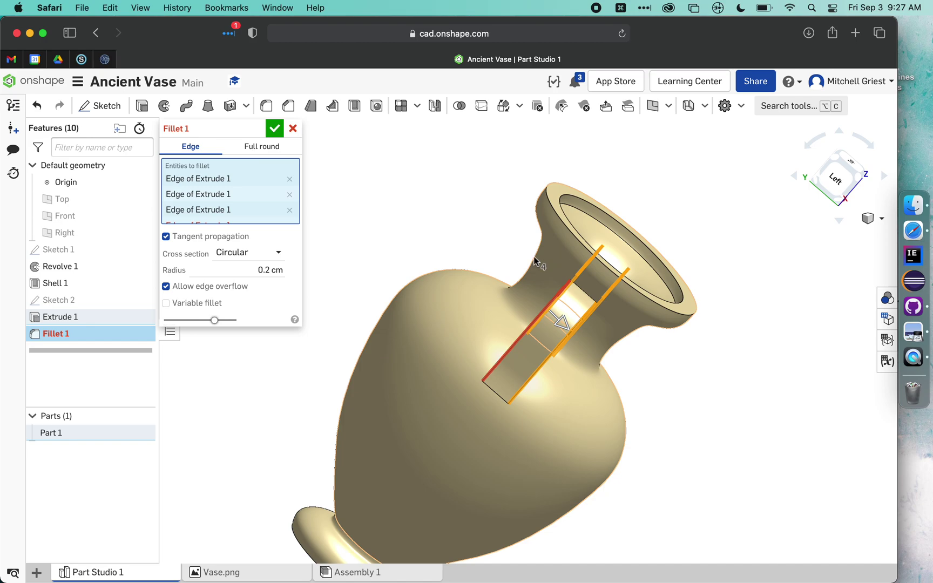
{"action": "left_click", "coordinate": [251, 268]}
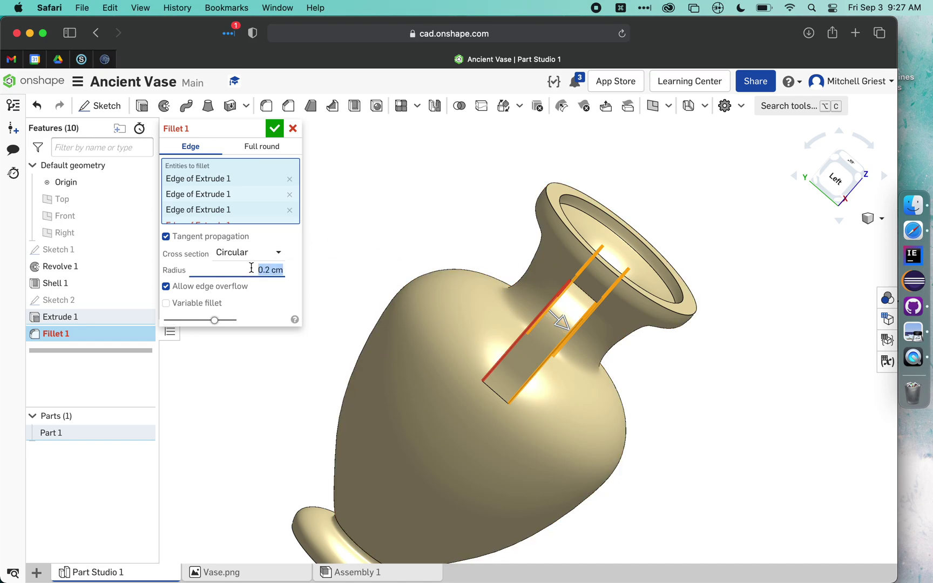
{"action": "key", "text": "BackSpace"}
{"action": "type", "text": ".1"}
{"action": "key", "text": "Return"}
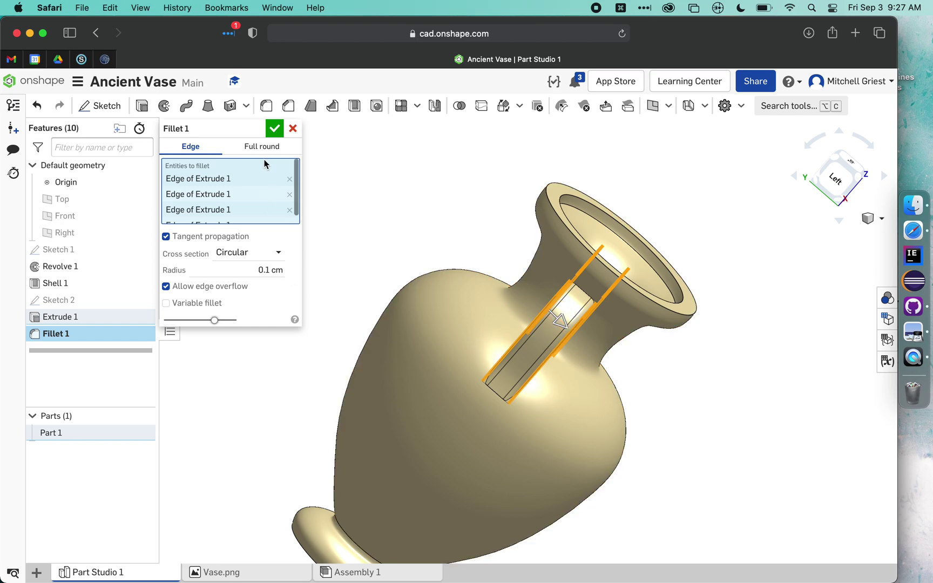
{"action": "left_click", "coordinate": [275, 129]}
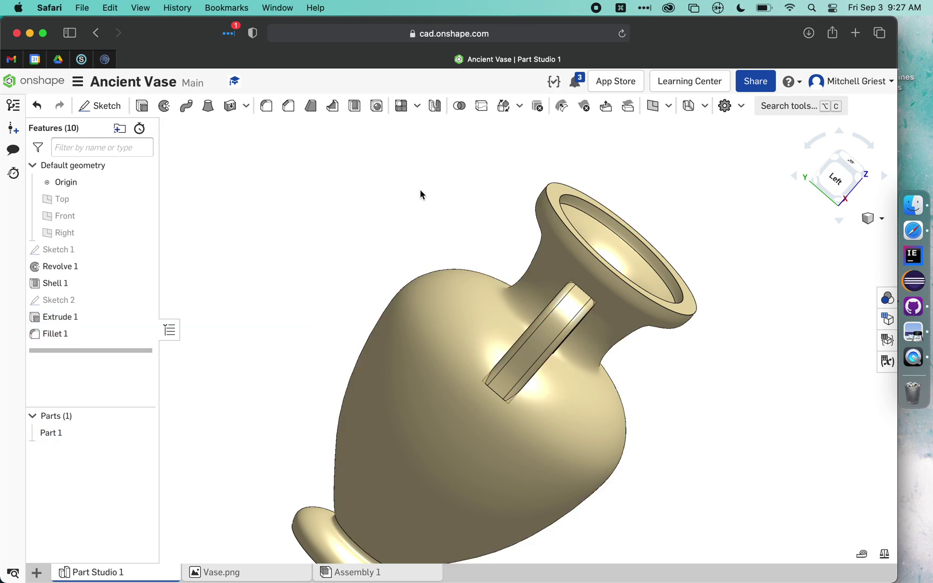
- Display the vase shaded without edges and inspect the finished handles from isometric and tilted front views
{"action": "right_click_drag", "start_coordinate": [421, 195], "coordinate": [308, 170]}
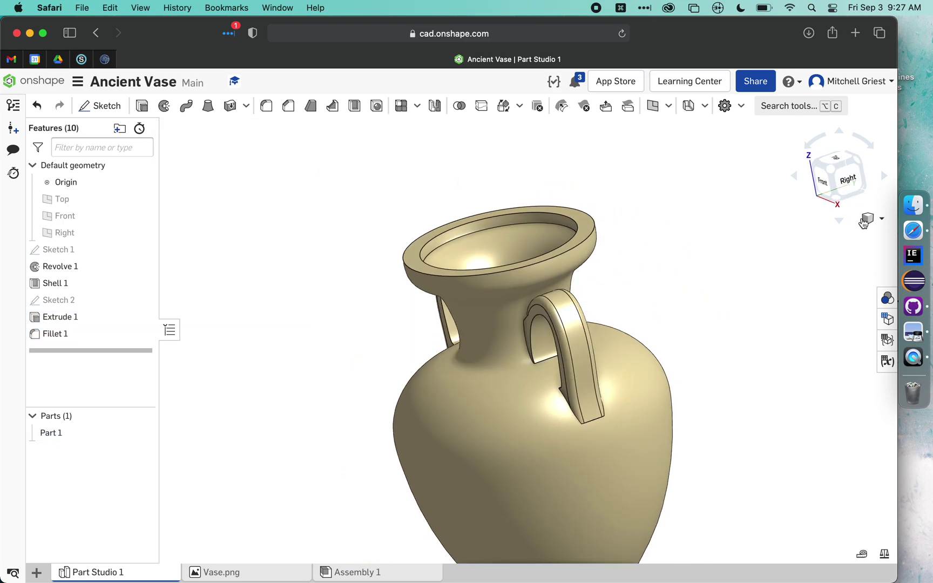
{"action": "left_click", "coordinate": [868, 219]}
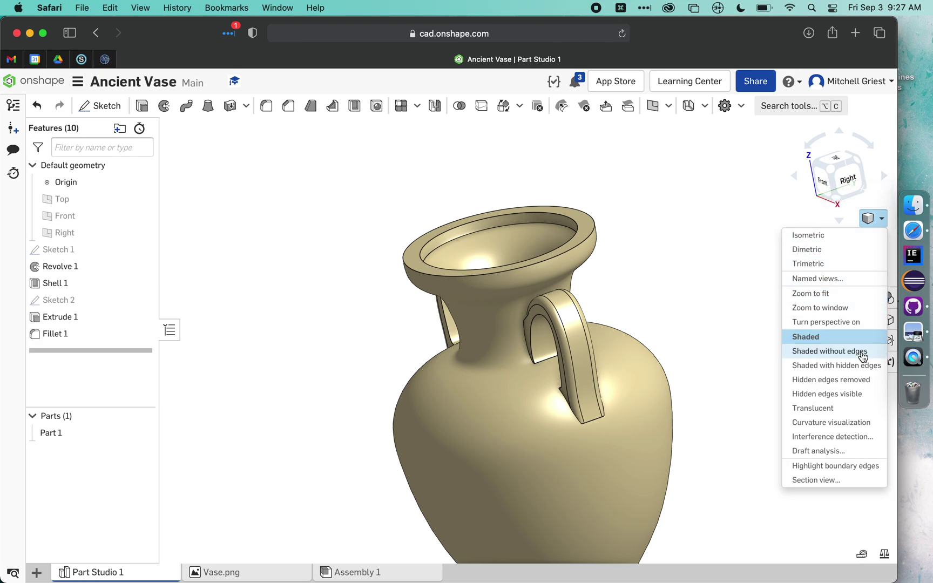
{"action": "left_click", "coordinate": [863, 352]}
{"action": "left_click", "coordinate": [835, 172]}
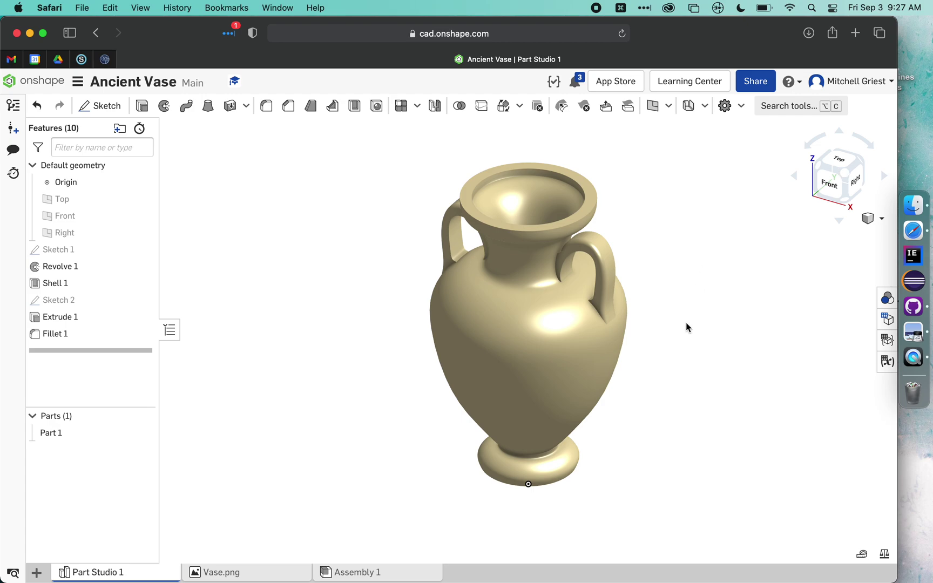
{"action": "right_click_drag", "start_coordinate": [686, 327], "coordinate": [745, 318]}
{"action": "left_click", "coordinate": [858, 174]}
{"action": "right_click_drag", "start_coordinate": [667, 342], "coordinate": [693, 323]}
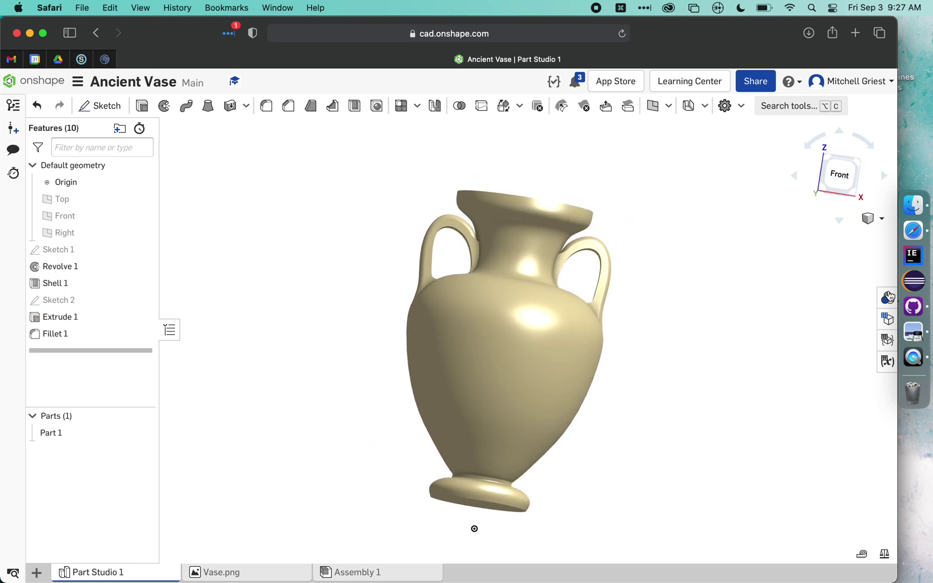
- Bring up the reference vase photo in Preview beside the Onshape model, hide the feature list, and compare both from the front
{"action": "left_click", "coordinate": [912, 337]}
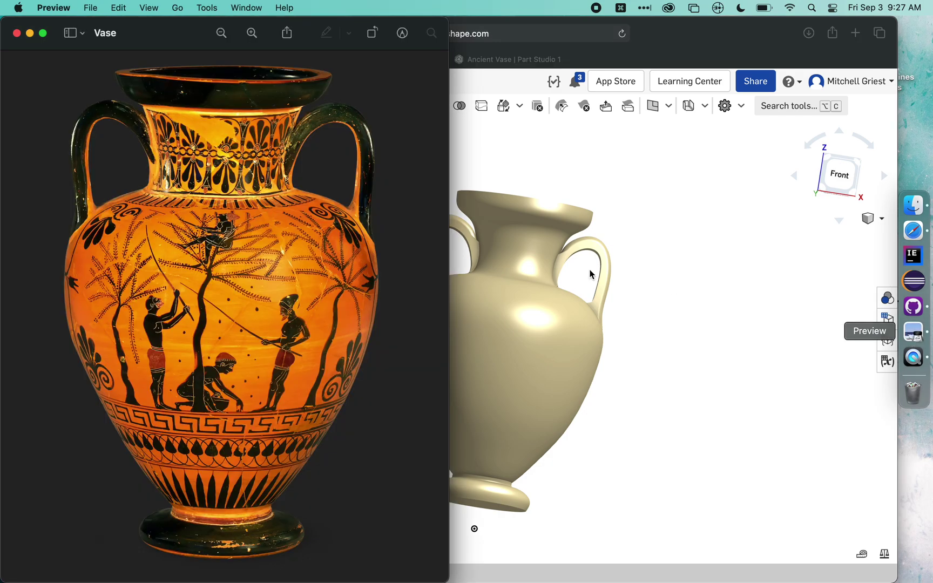
{"action": "left_click", "coordinate": [846, 181]}
{"action": "key", "text": "ctrl+alt+Right"}
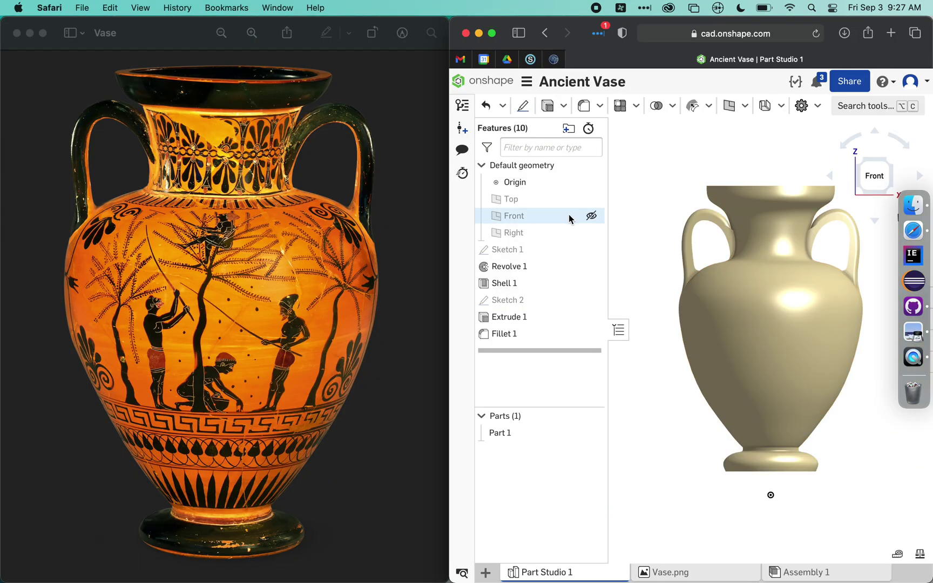
{"action": "left_click", "coordinate": [618, 329]}
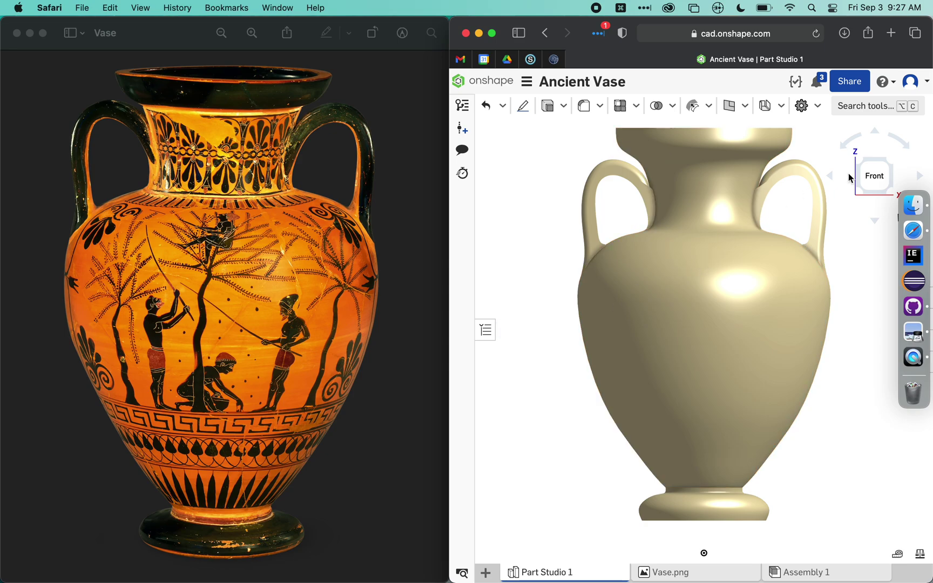
{"action": "left_click", "coordinate": [880, 185]}
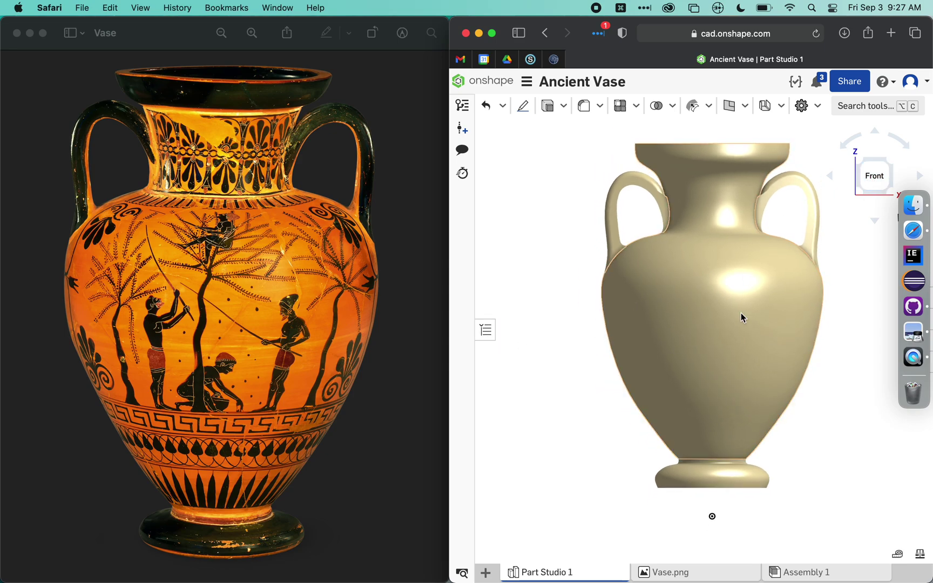
- Export the part studio as a binary STL in centimetres at fine resolution, naming the file with the teacher's name followed by "Vase"
{"action": "right_click", "coordinate": [559, 578]}
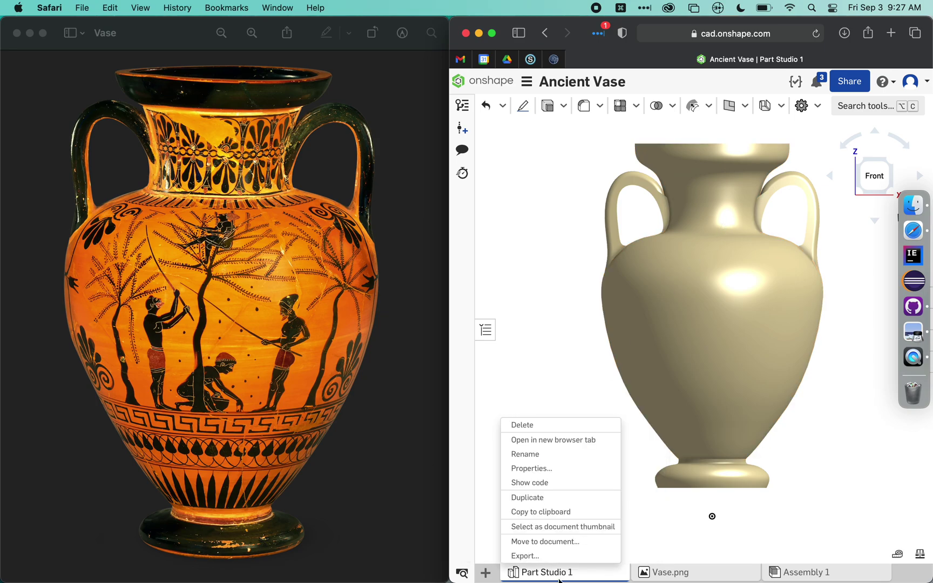
{"action": "left_click", "coordinate": [525, 557]}
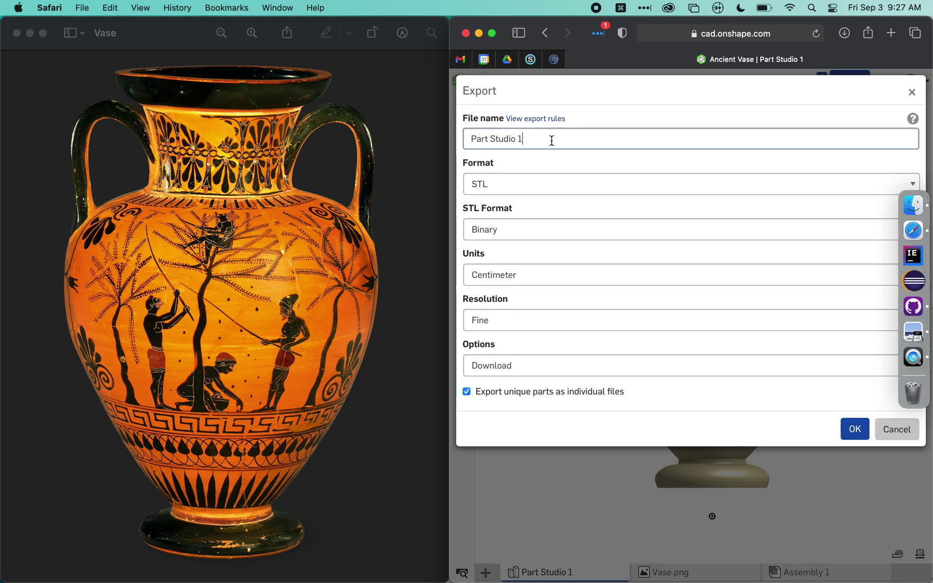
{"action": "key", "text": "super+a"}
{"action": "key", "text": "BackSpace"}
{"action": "type", "text": "Mr. "}
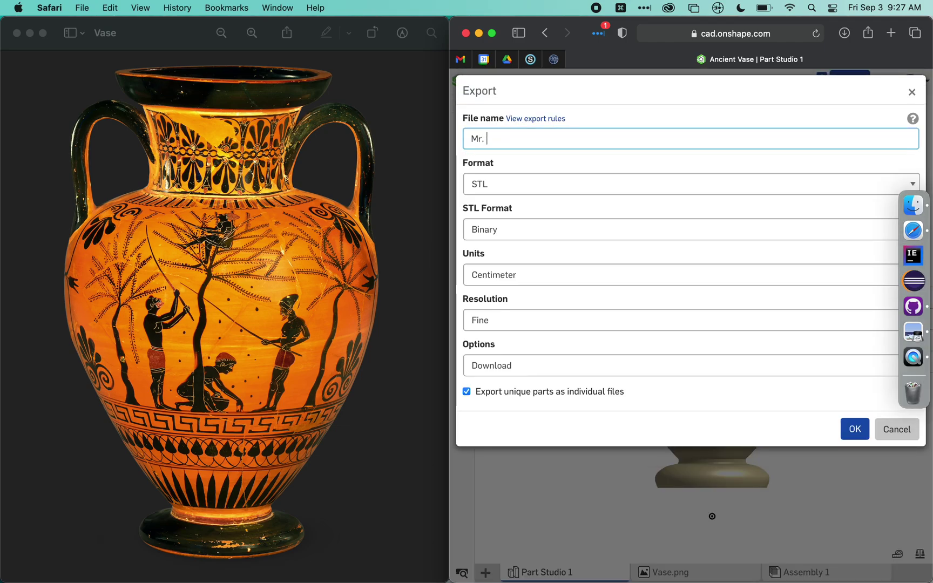
{"action": "type", "text": "Griest Vase"}
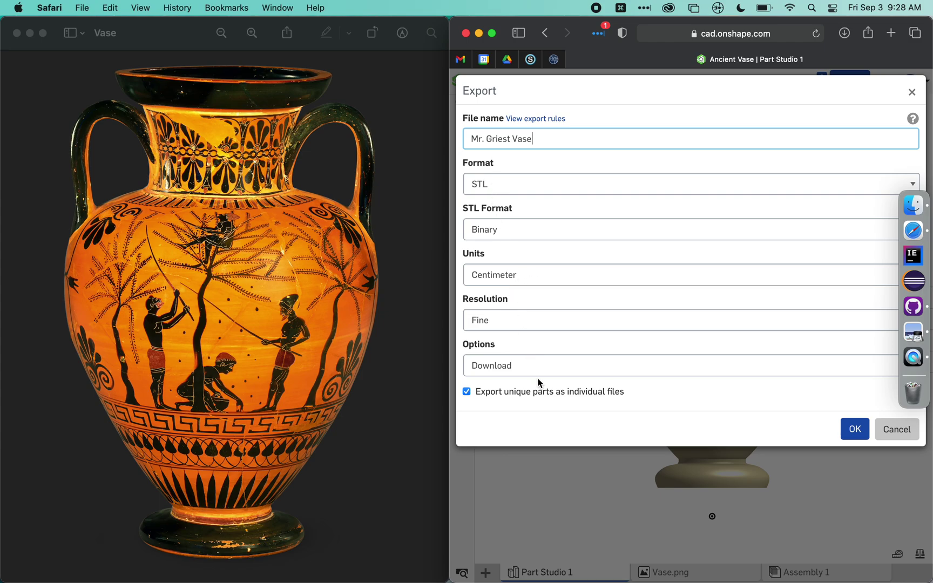
{"action": "left_click", "coordinate": [856, 437]}
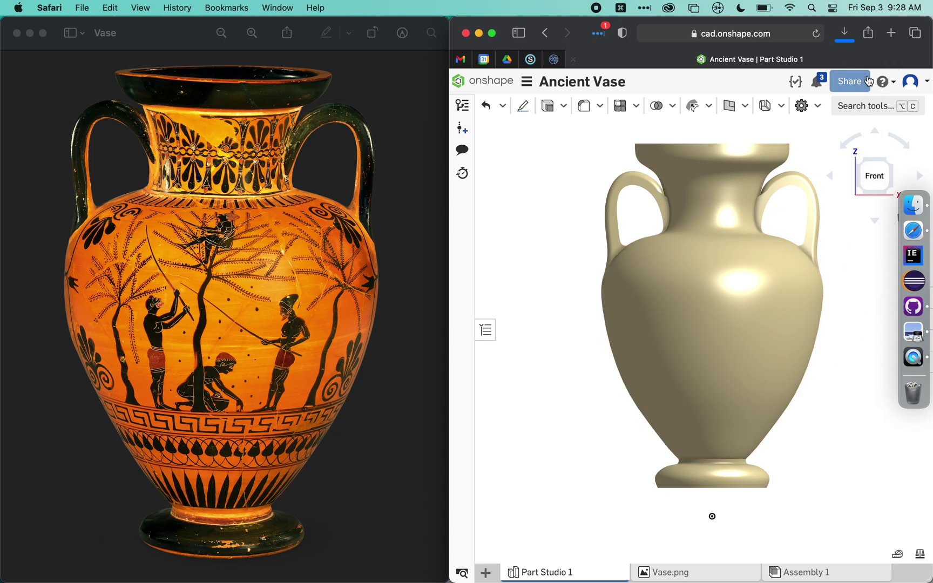
{"action": "left_click", "coordinate": [843, 33]}
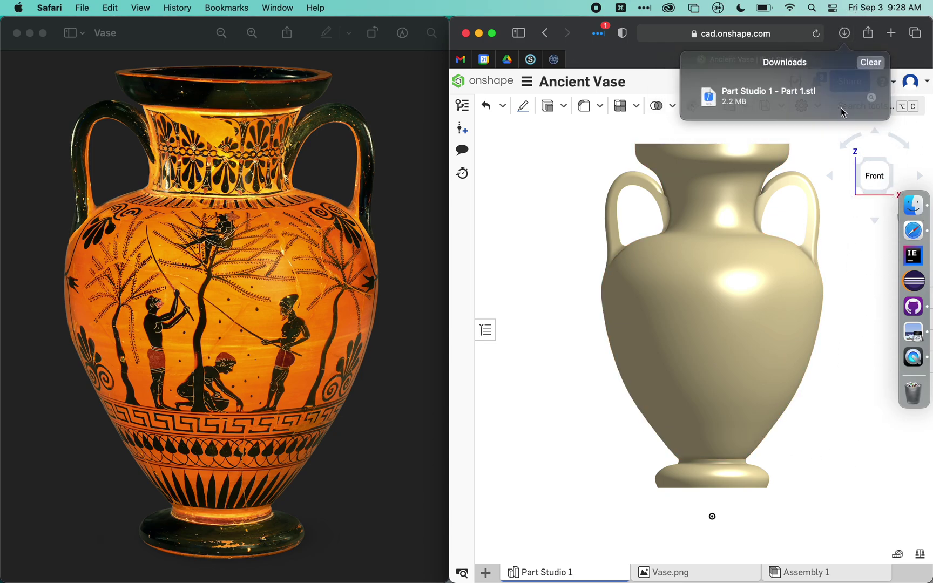
{"action": "double_click", "coordinate": [770, 103]}
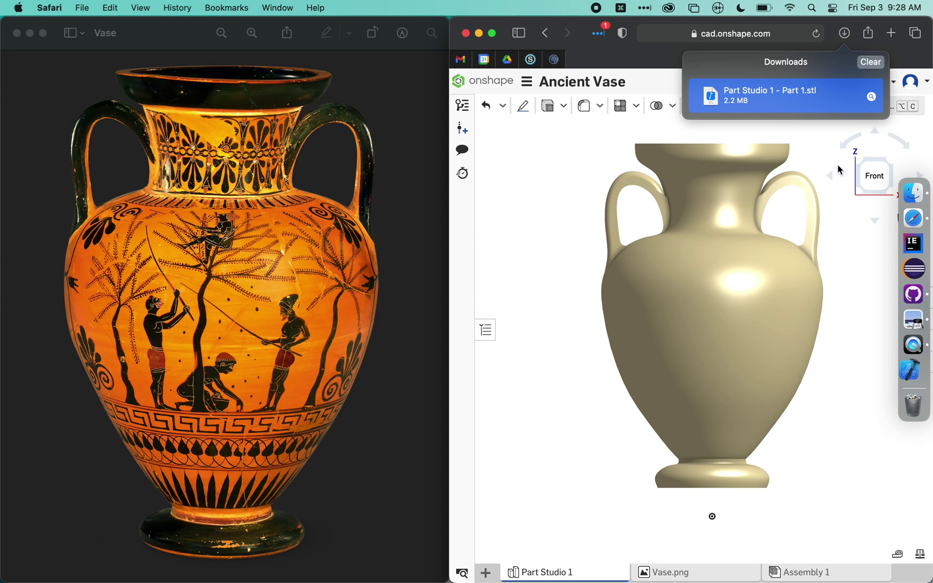
{"action": "right_click", "coordinate": [908, 371]}
{"action": "left_click", "coordinate": [908, 371]}
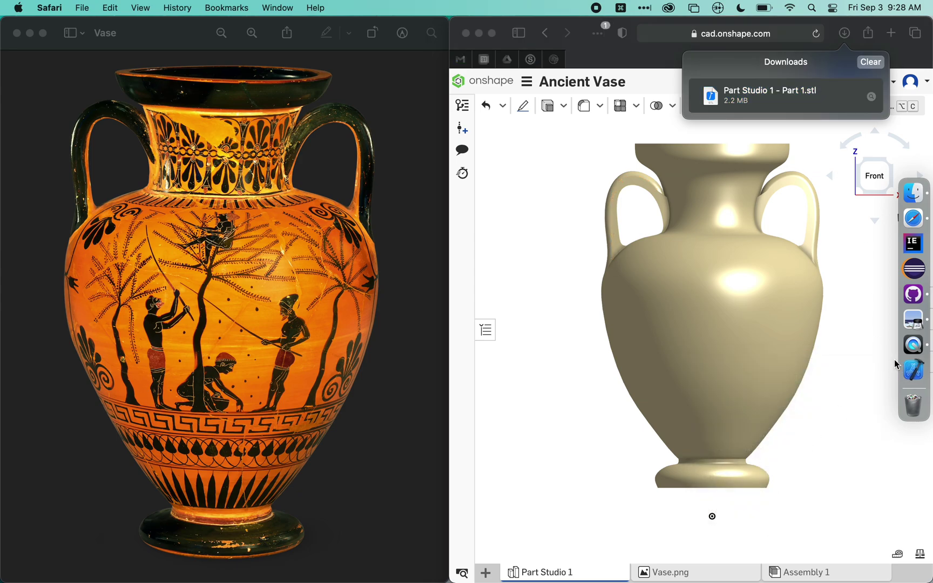
{"action": "right_click", "coordinate": [908, 371]}
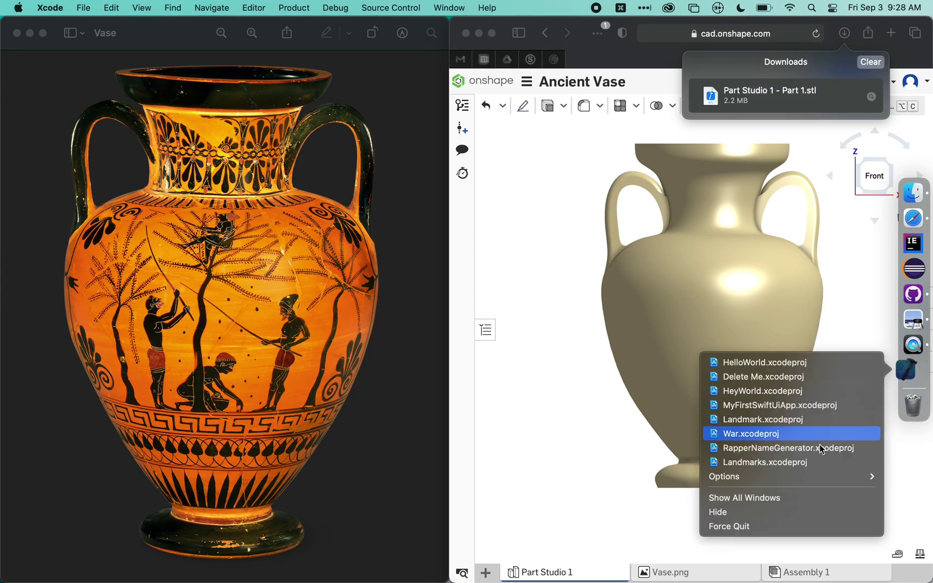
{"action": "left_click", "coordinate": [762, 527]}
- Switch to Finder, preview "Part Studio 1 - Part 1.stl" in the Downloads folder, and rotate the vase to examine its mouth and handles
{"action": "left_click", "coordinate": [913, 206]}
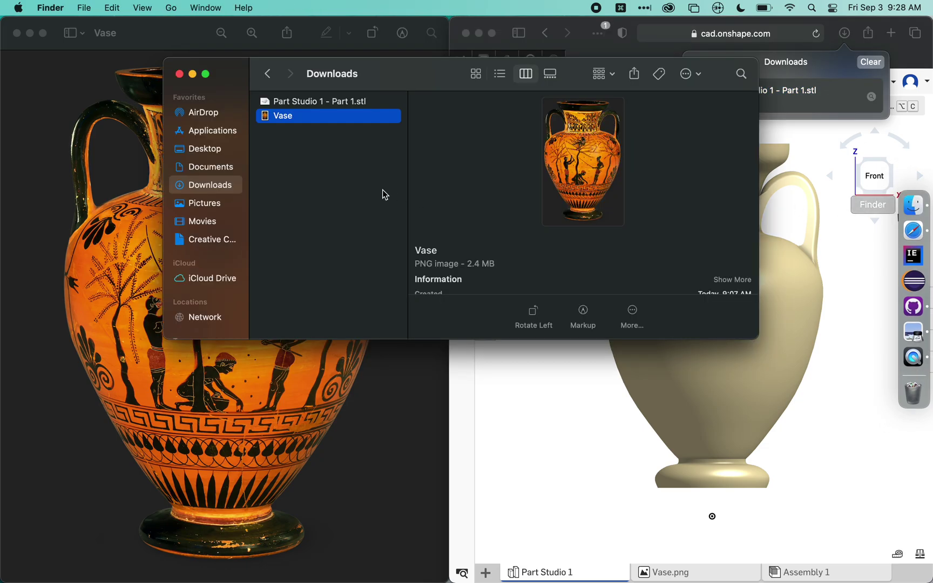
{"action": "left_click", "coordinate": [313, 101]}
{"action": "key", "text": "space"}
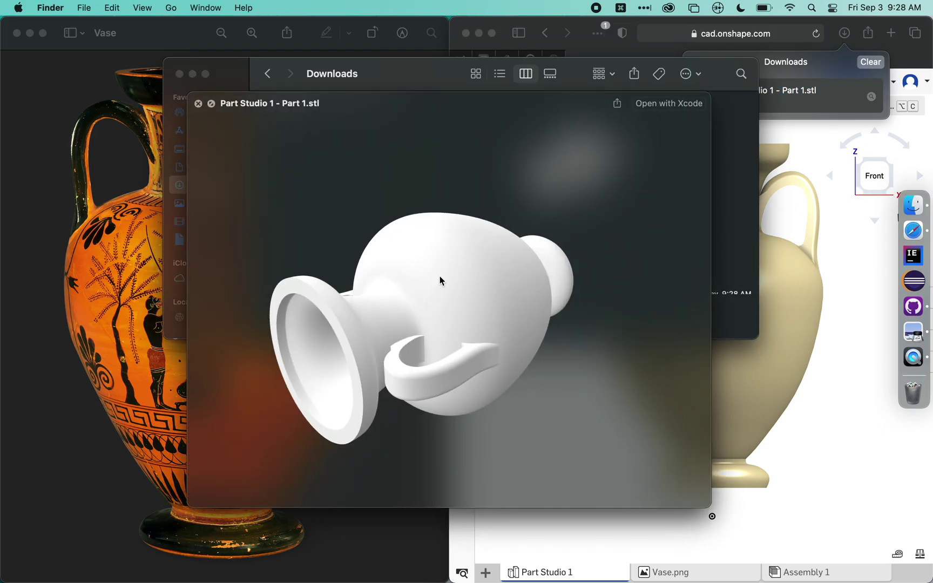
{"action": "left_click_drag", "start_coordinate": [446, 321], "coordinate": [474, 227]}
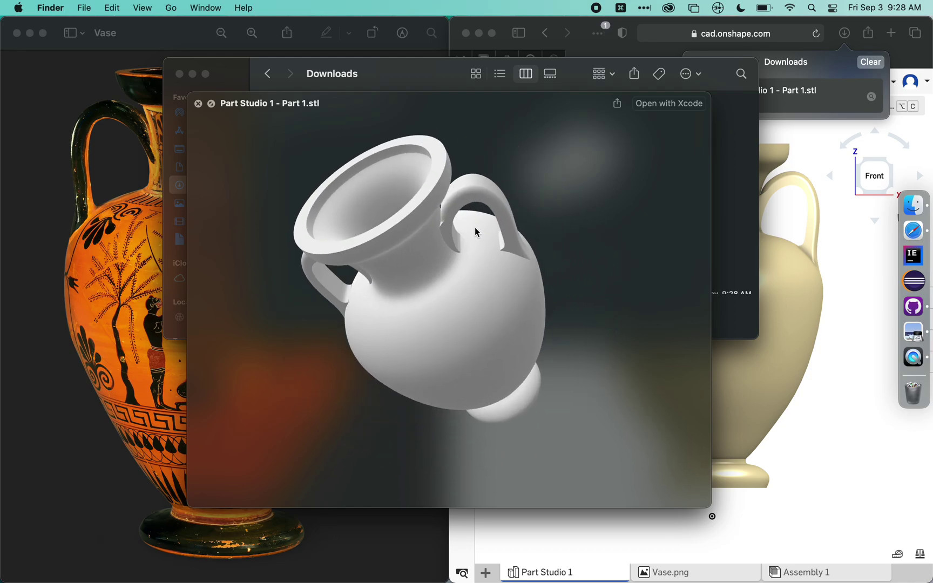